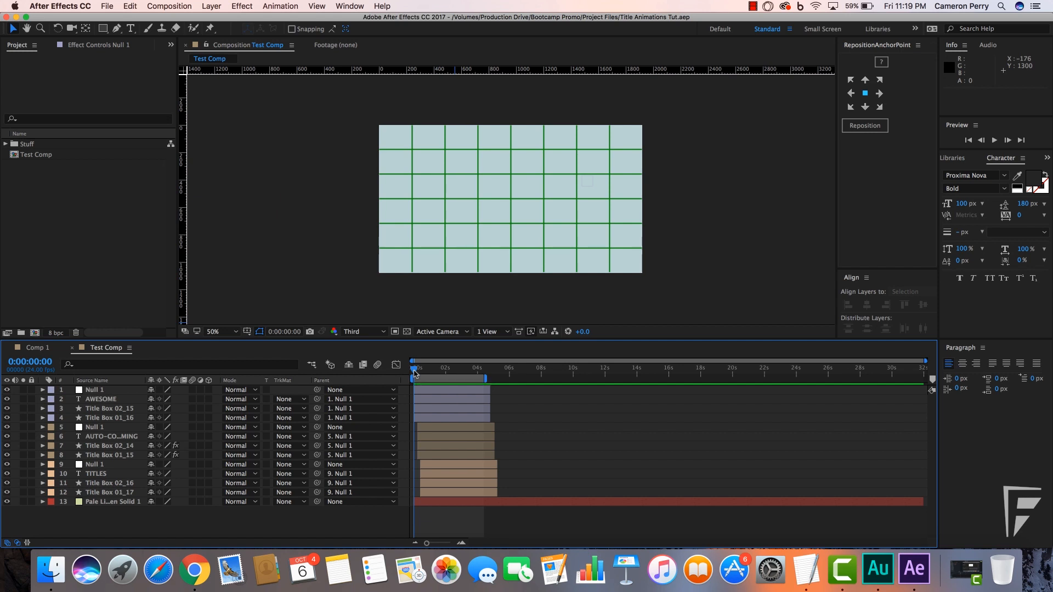
Step: Play back the title animation in Test Comp, stopping while all three titles are on screen
key(space)
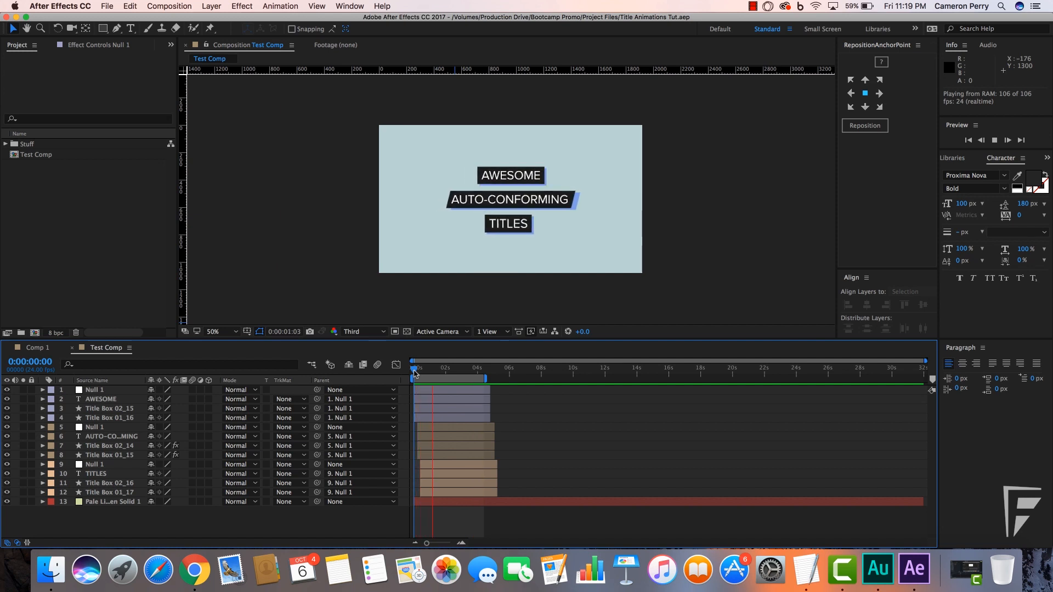
key(space)
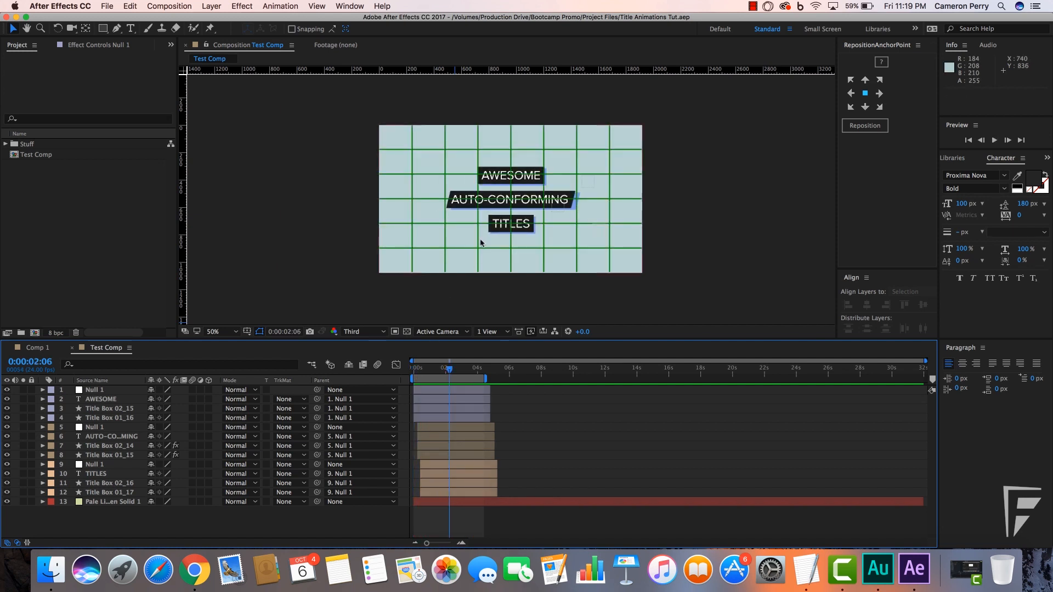
Step: Append some trial letters to the end of the AUTO-CONFORMING title to test its resizing box
click(487, 203)
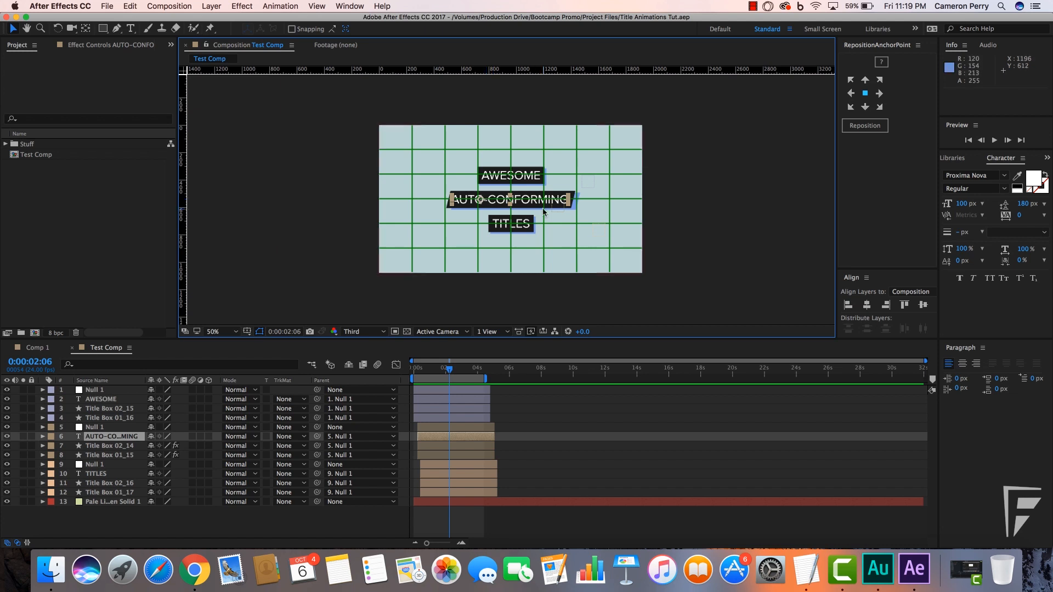
key(super+t)
click(568, 198)
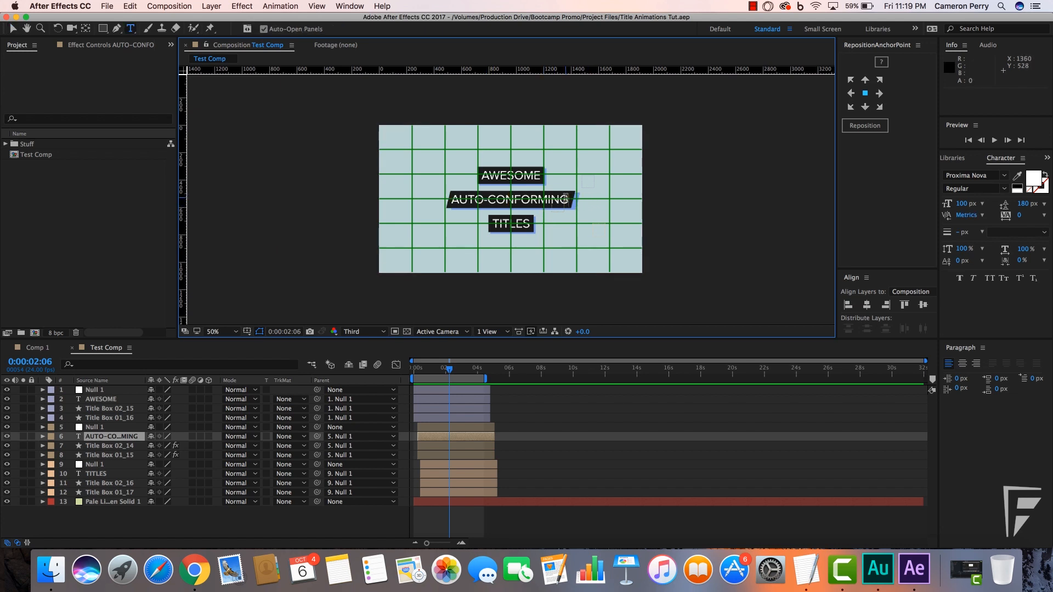
text(asldkjsdfsdf)
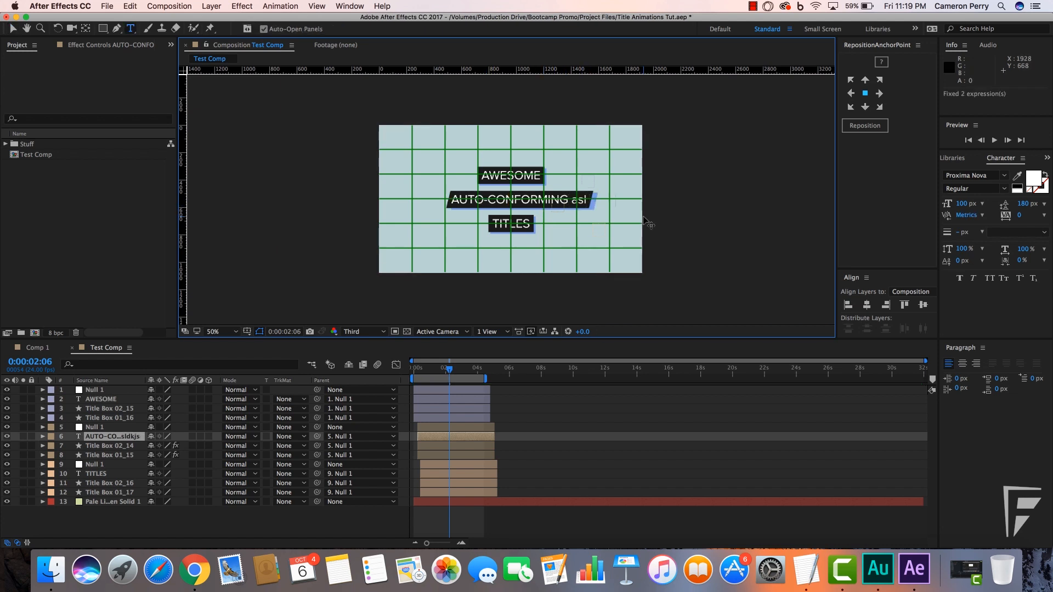
Step: Delete the trial letters from the AUTO-CONFORMING title, finish the text edit and deselect the layer
key(BackSpace)
key(BackSpace)
key(BackSpace)
key(BackSpace)
key(BackSpace)
key(BackSpace)
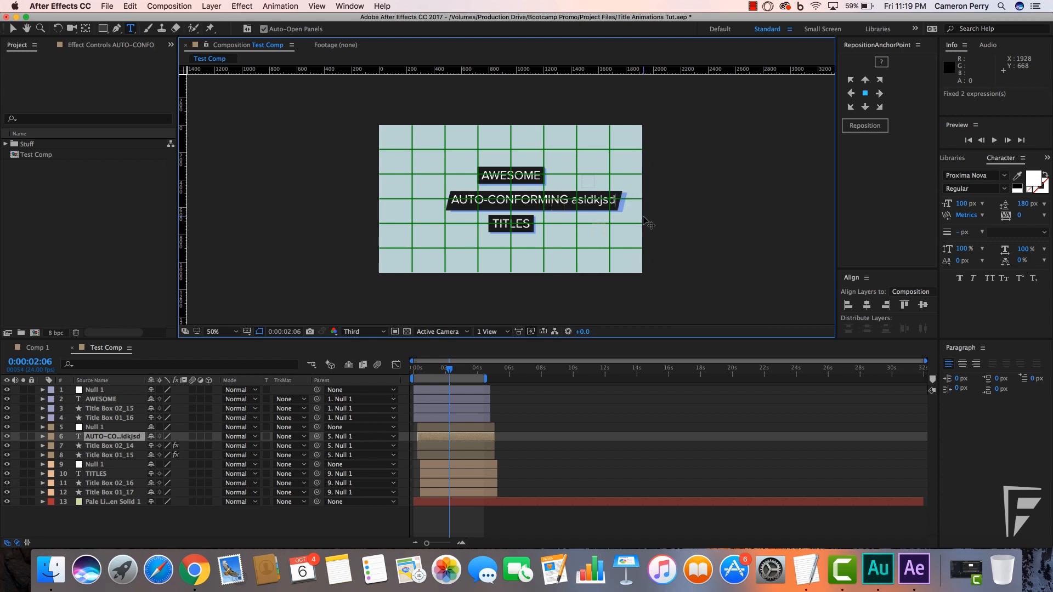
key(BackSpace)
key(BackSpace)
key(BackSpace)
key(BackSpace)
key(BackSpace)
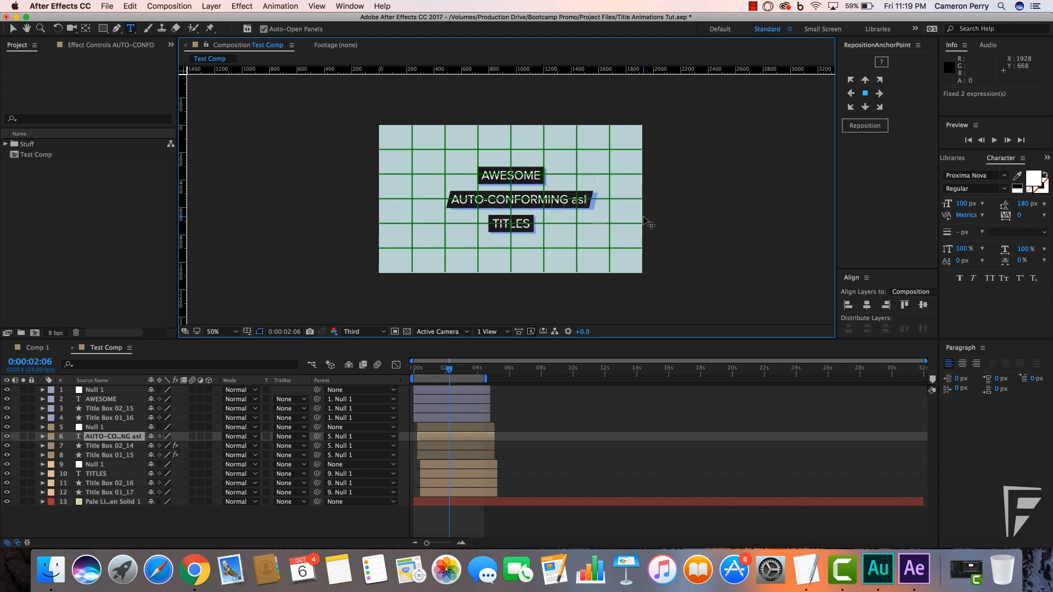
key(BackSpace)
key(BackSpace)
key(Escape)
key(v)
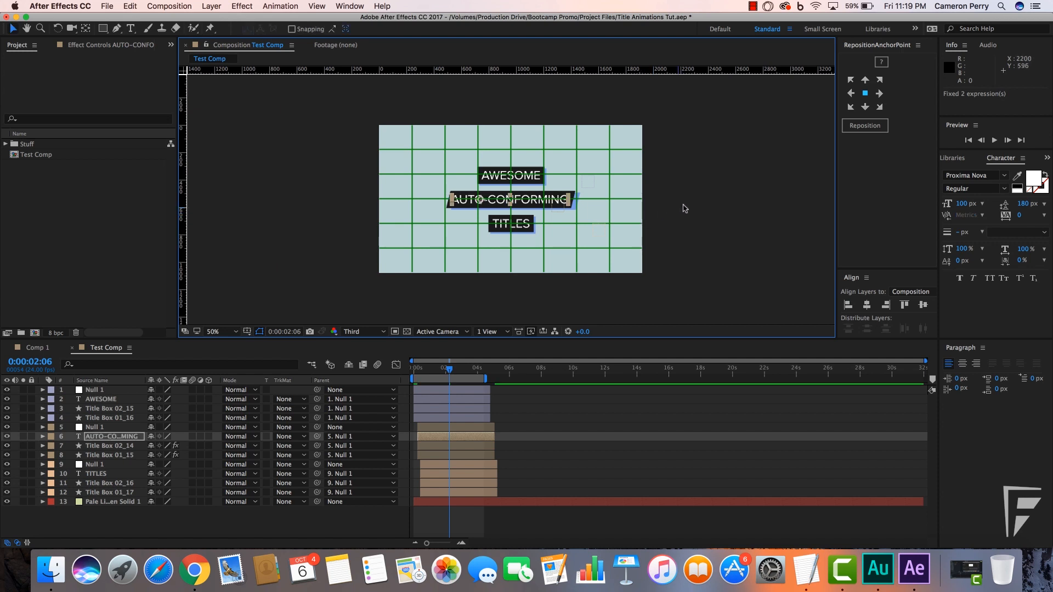
click(685, 208)
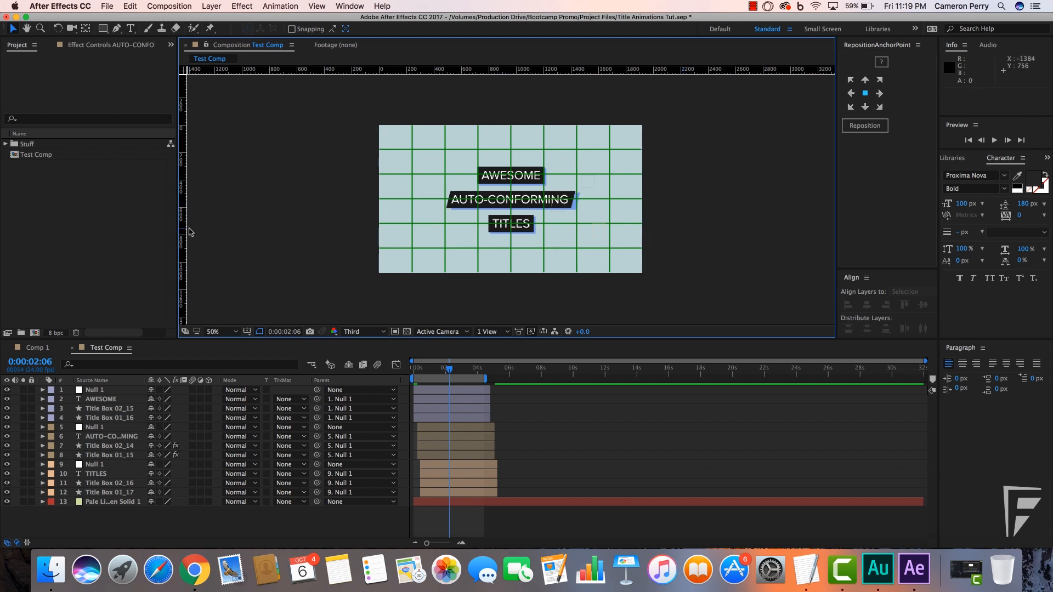
Step: Create a composition named Master Comp with the HDTV 1080 24 preset and a 10-second duration
click(175, 10)
click(188, 20)
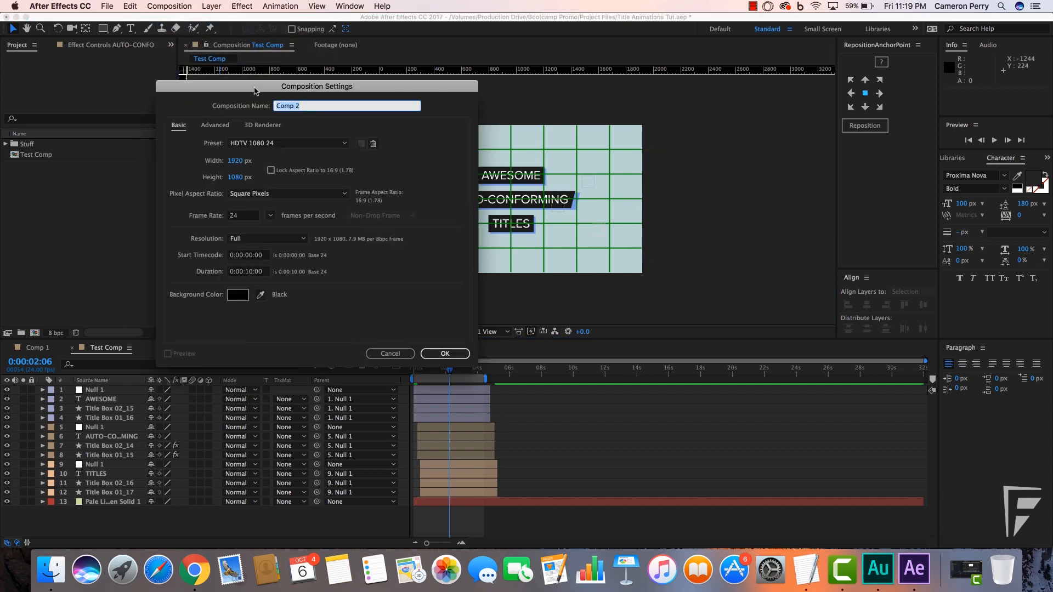
text(Master Com)
key(Tab)
key(Tab)
key(Tab)
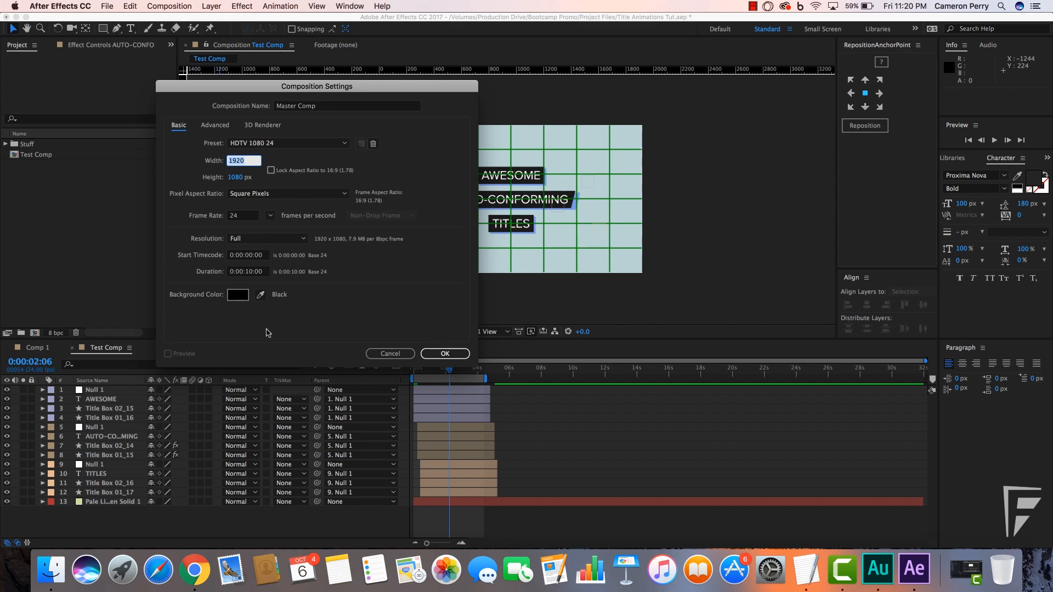
click(447, 355)
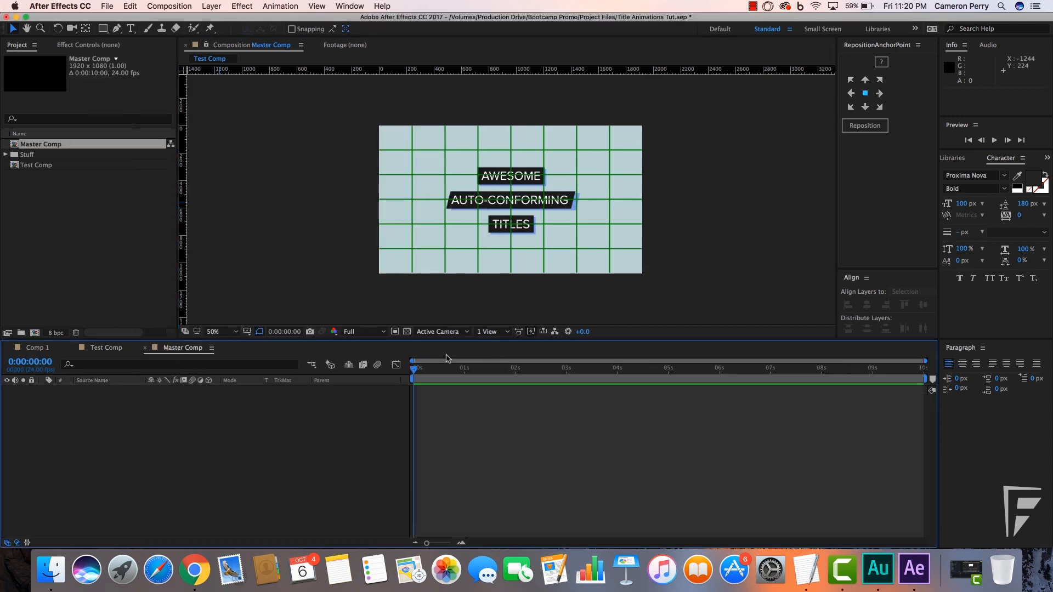
Step: Add a white 1920 x 1080 px solid to Master Comp as the background
click(212, 6)
mouse_move(244, 23)
click(367, 31)
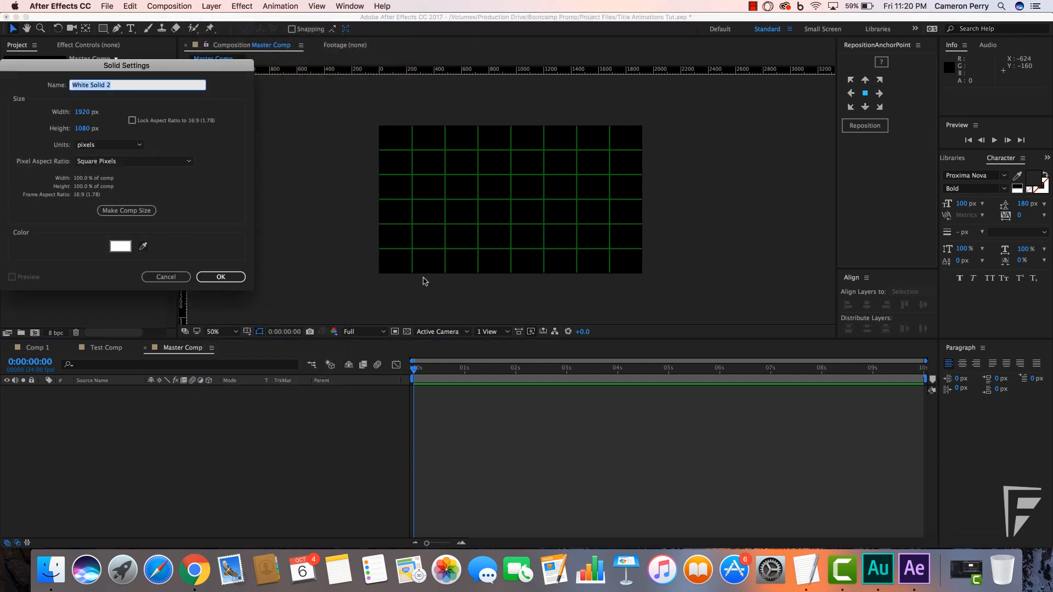
click(221, 276)
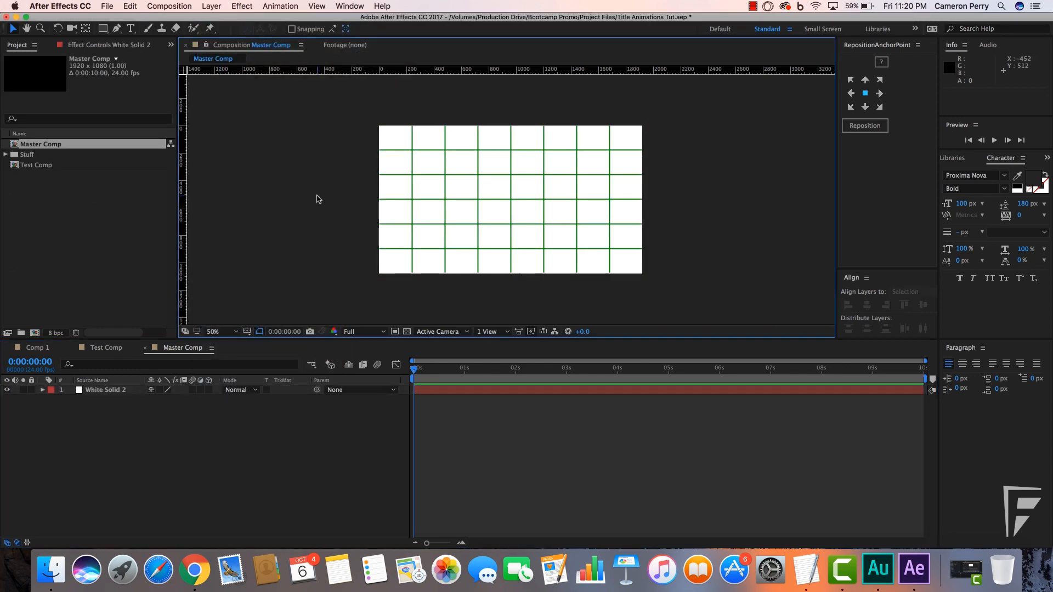
Step: Add a text layer reading TEST TEXT near the middle of the composition
click(132, 29)
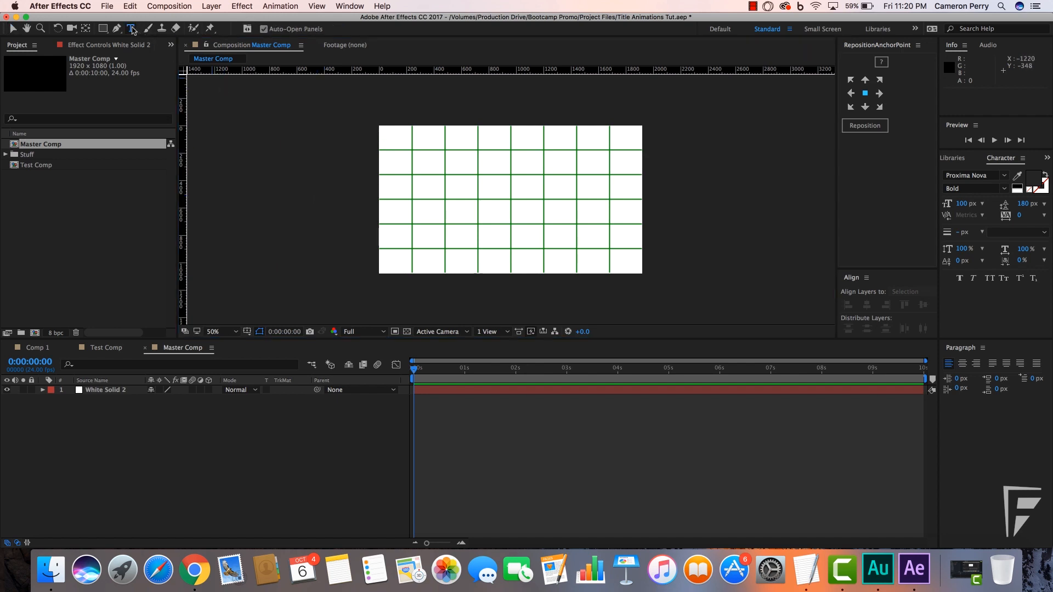
click(475, 199)
text(T)
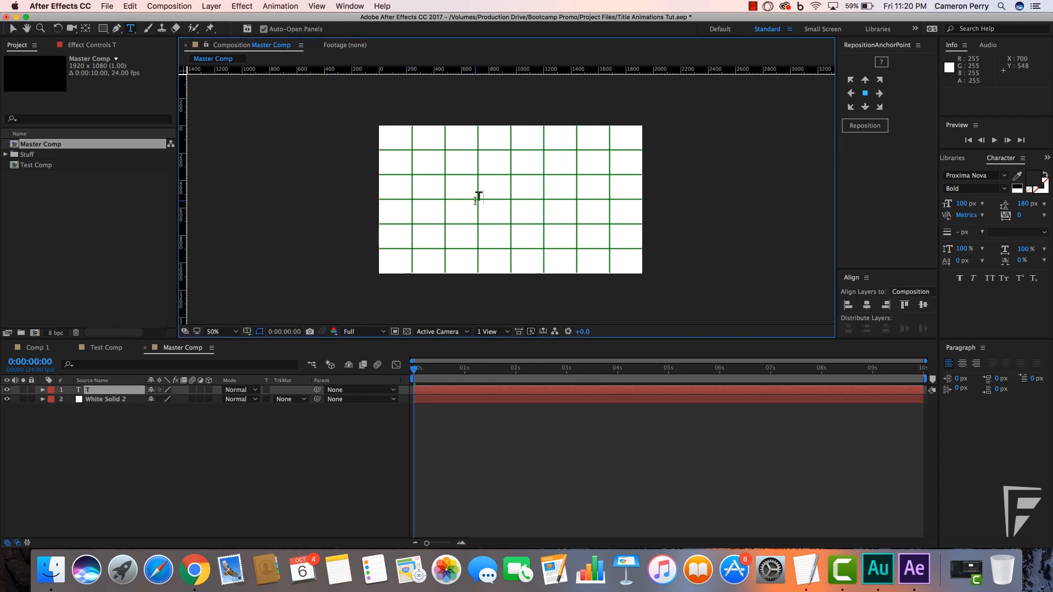
text(EST TEXT)
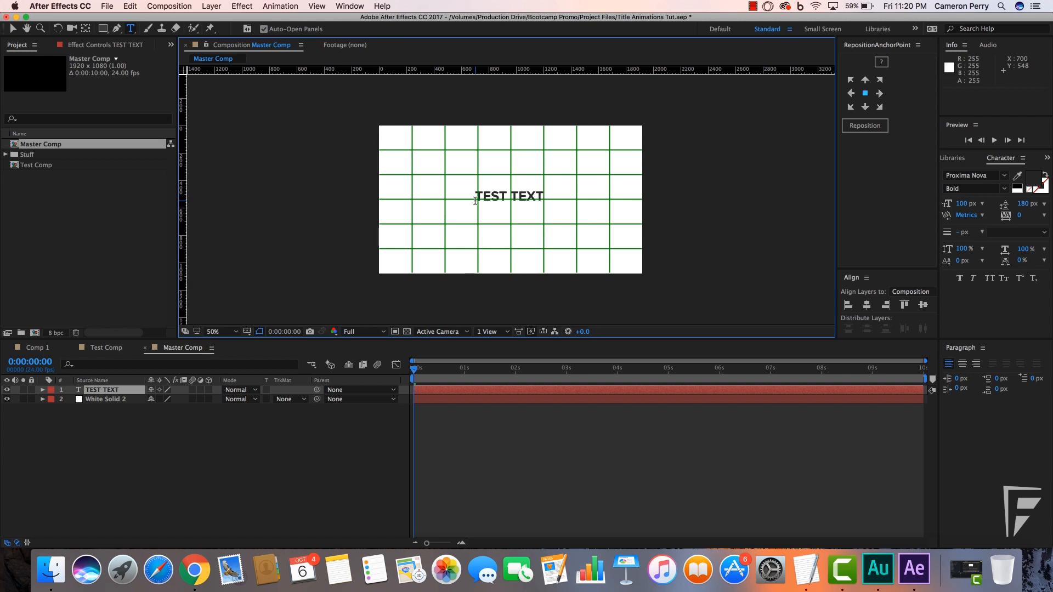
key(Escape)
key(v)
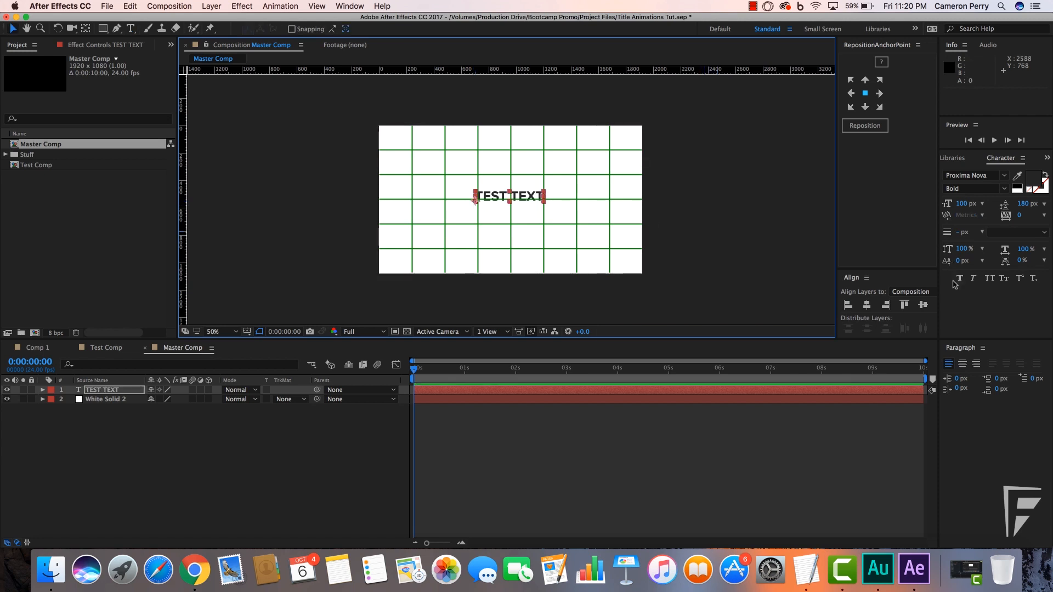
Step: Centre the left-aligned TEST TEXT layer's anchor point and align the layer to the composition's horizontal and vertical centre
click(951, 366)
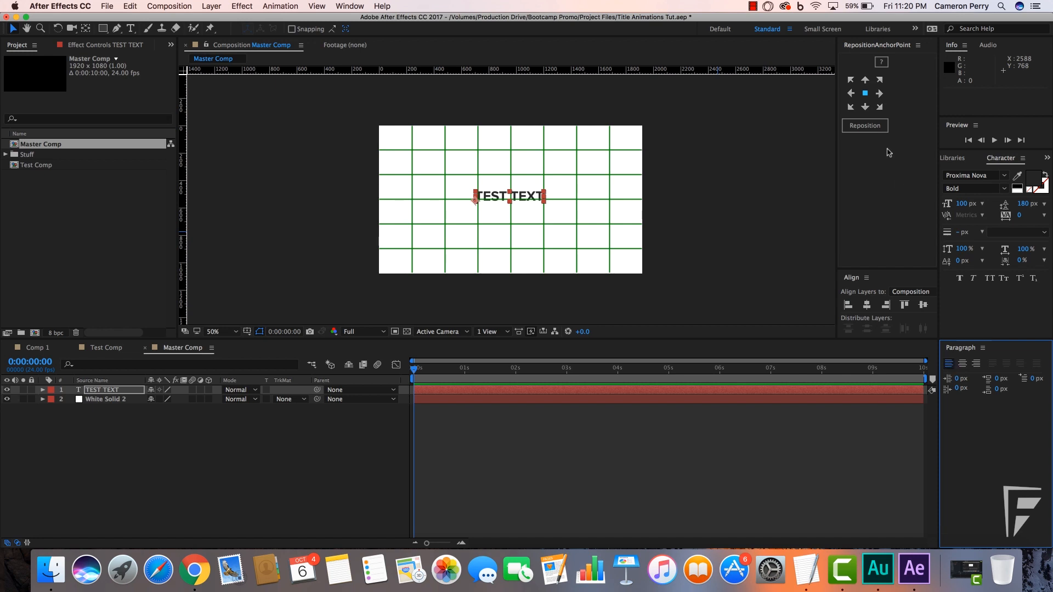
click(867, 126)
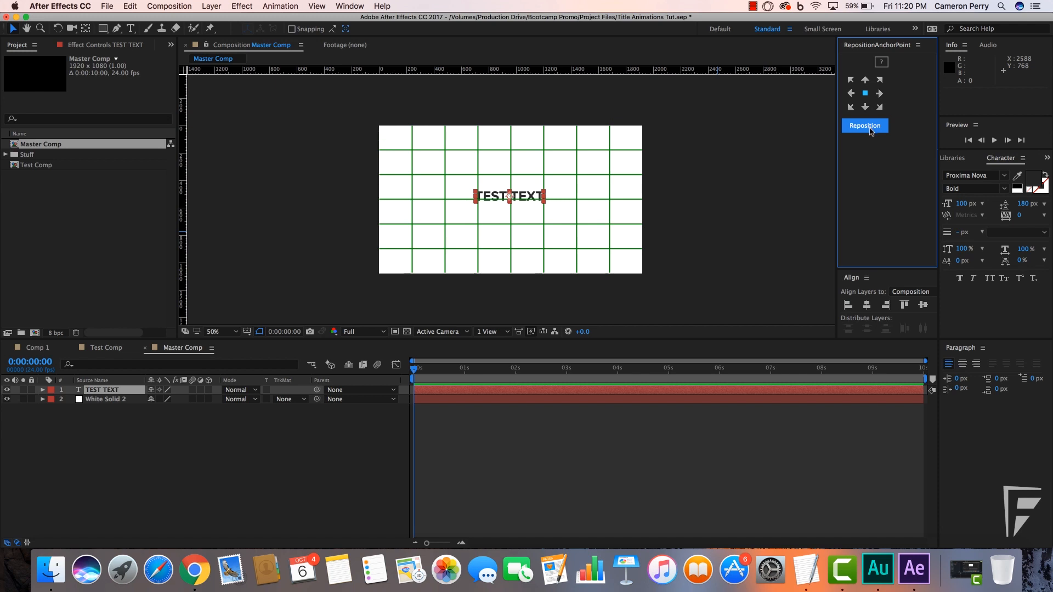
click(867, 305)
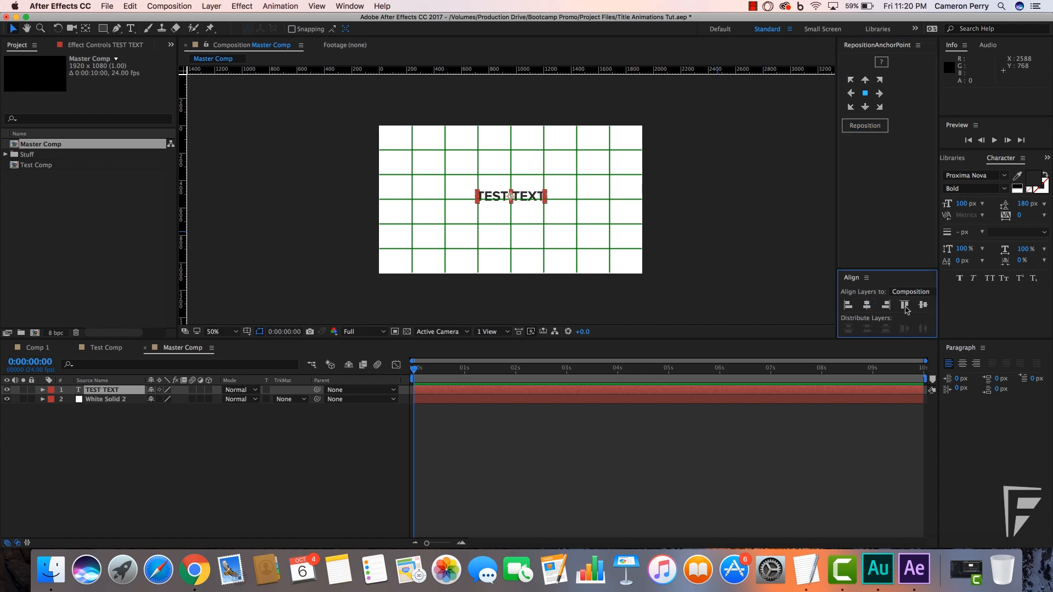
click(922, 305)
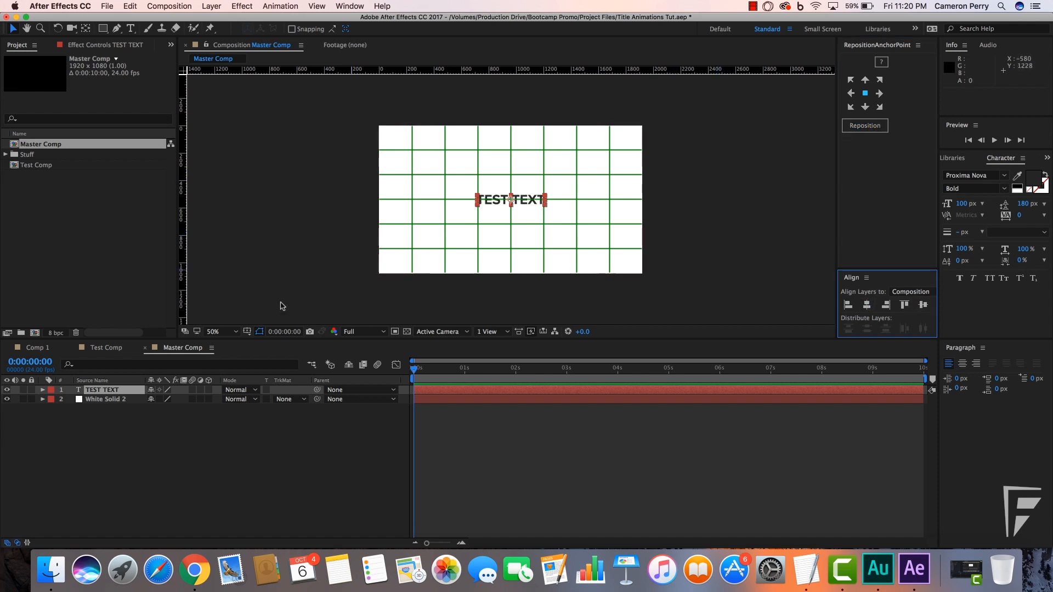
Step: Hide the proportional grid in the composition view and save the project
click(250, 333)
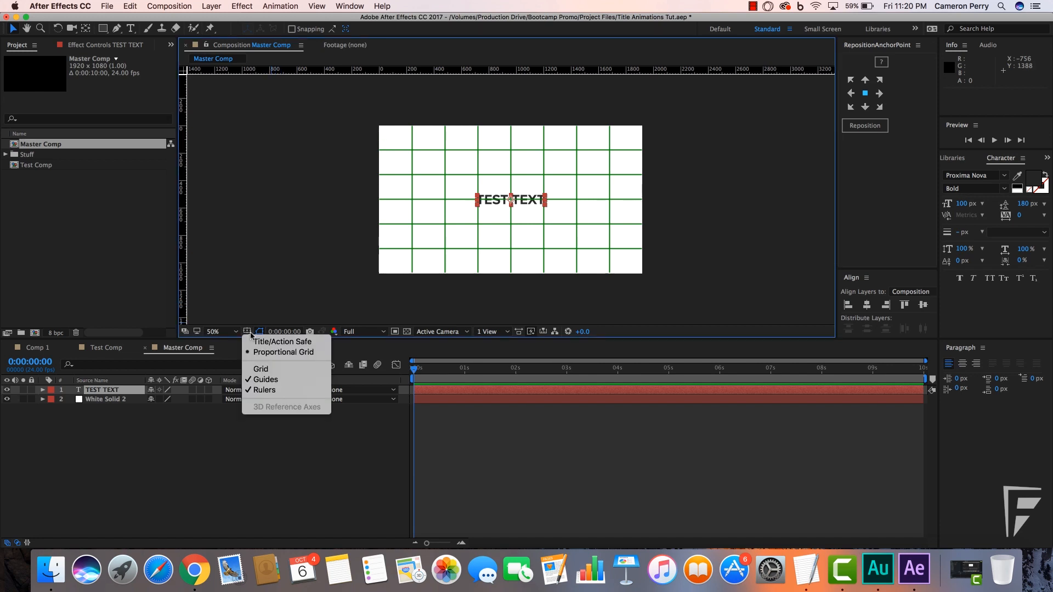
click(268, 353)
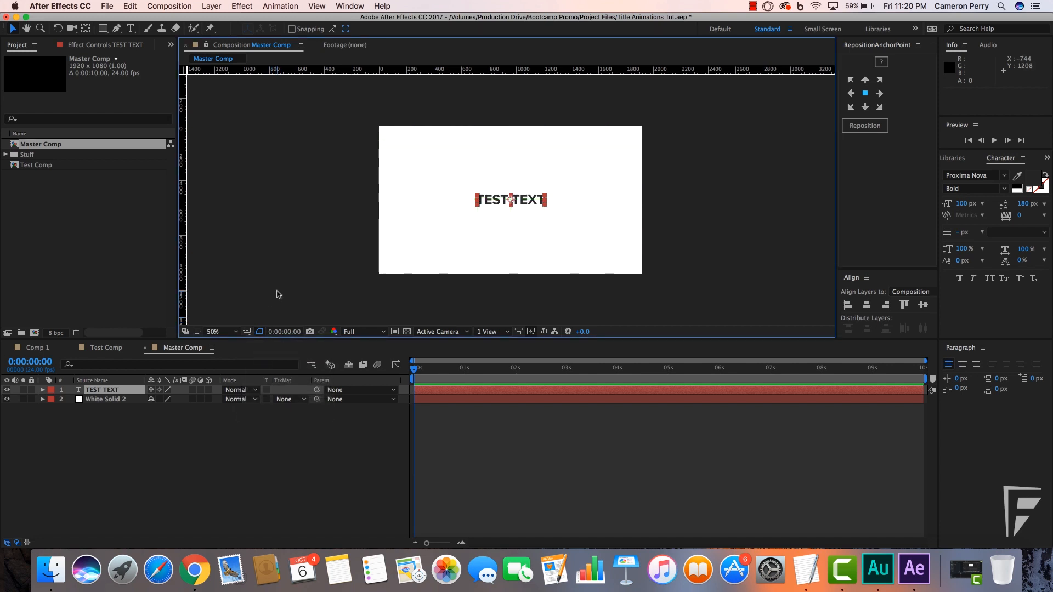
click(281, 257)
click(493, 199)
key(super+s)
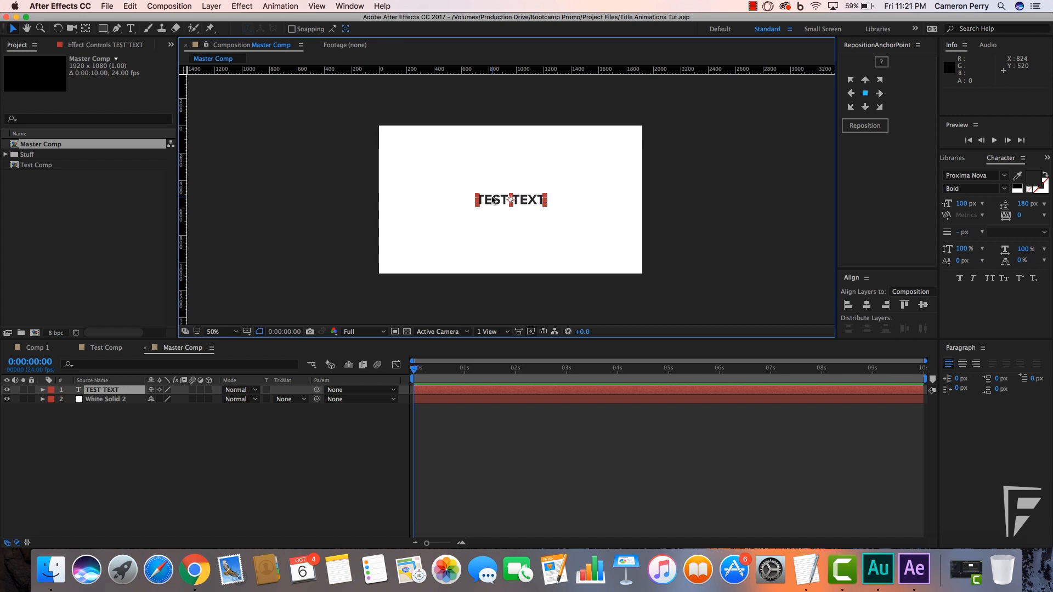
click(679, 176)
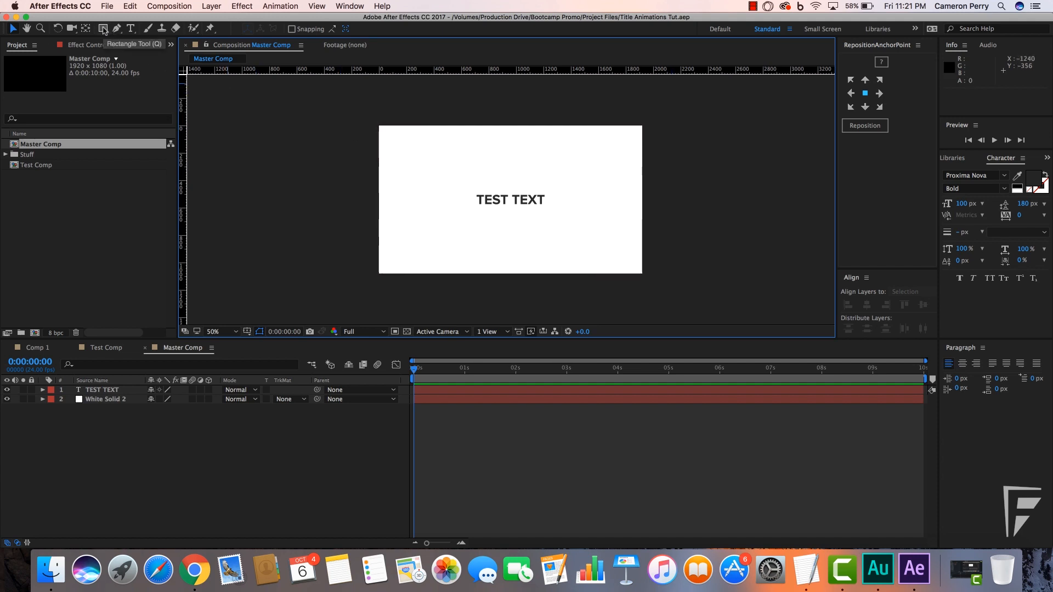
Step: Create a rectangle shape layer that fills the entire composition frame
drag(103, 30, 144, 31)
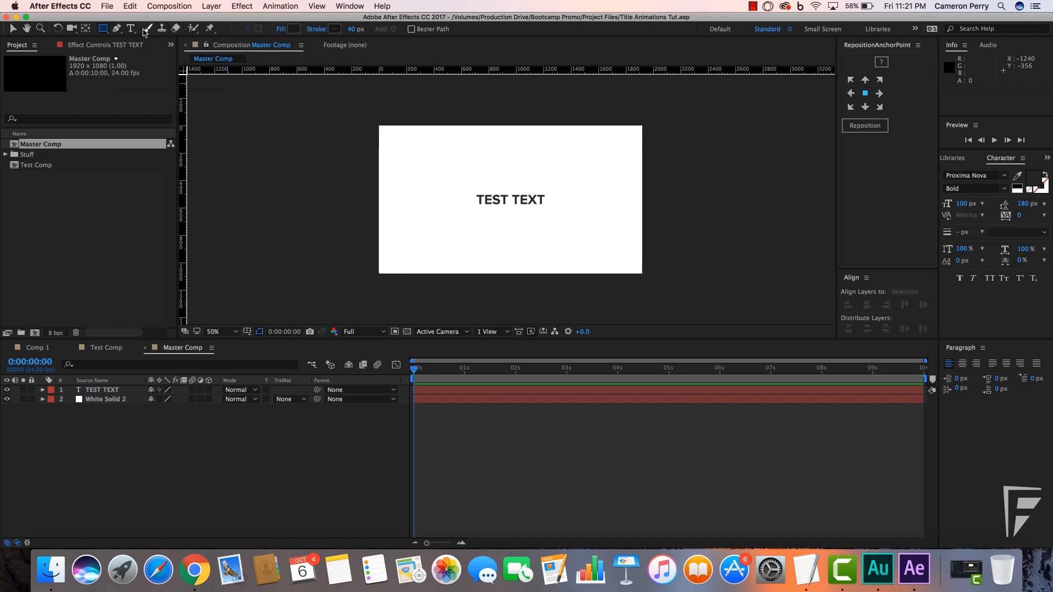
double_click(106, 31)
key(v)
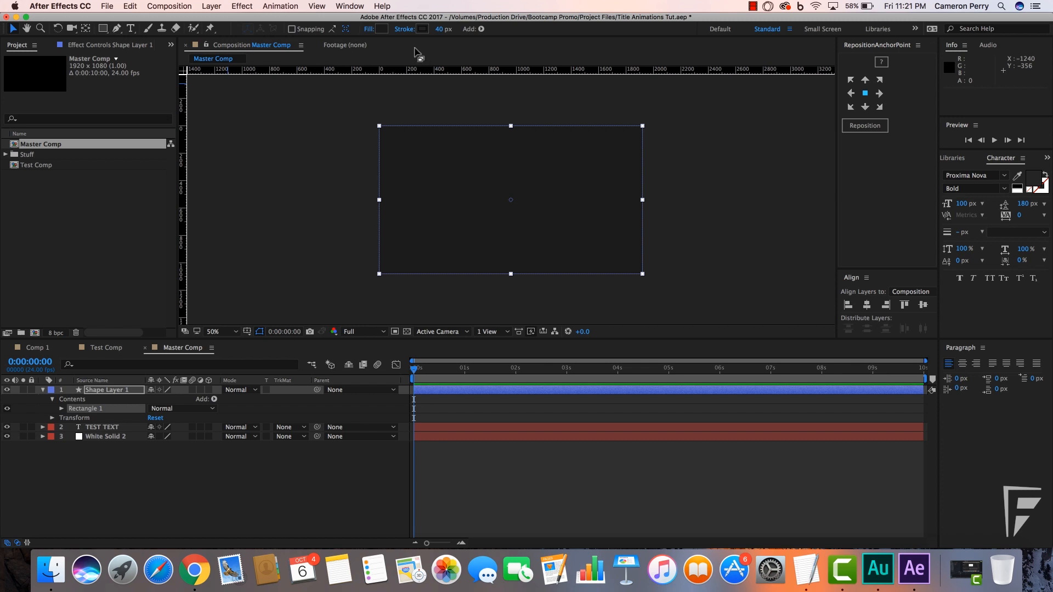
Step: Check the rectangle's fill colour and stroke width, keeping both settings, and deselect the layer
click(383, 30)
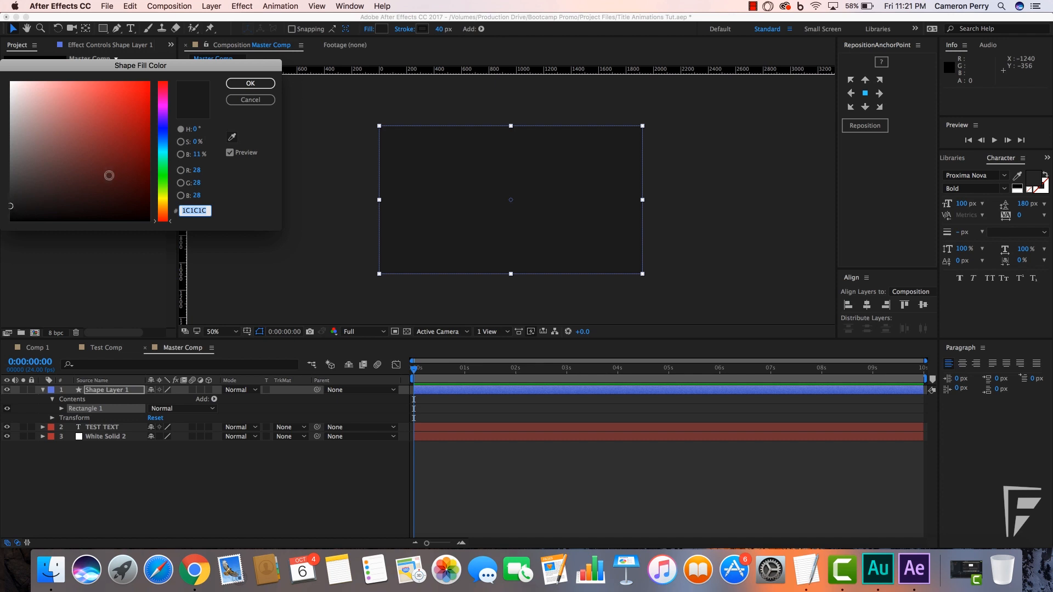
click(261, 86)
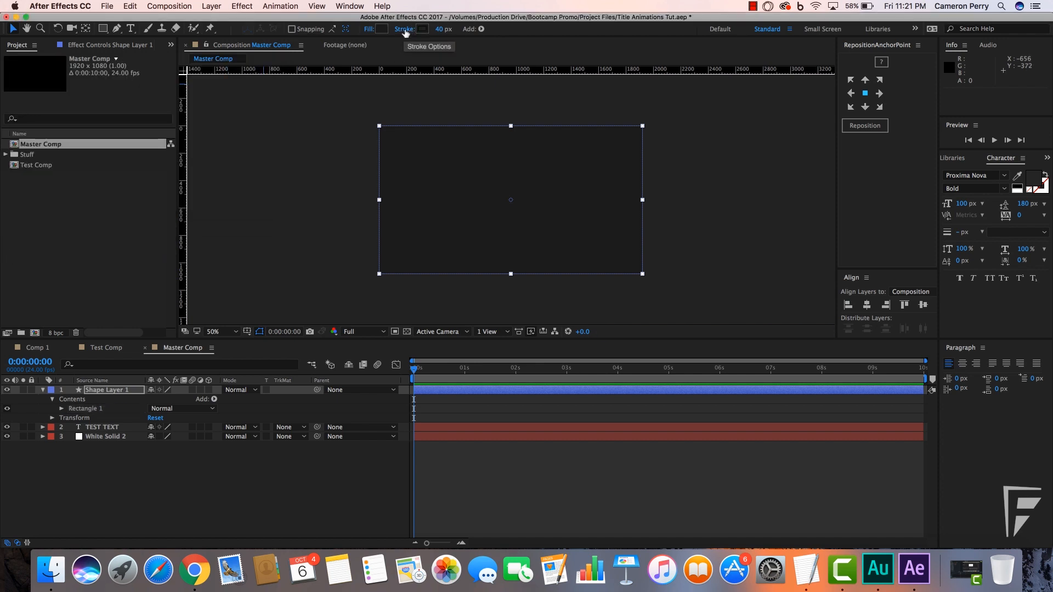
click(442, 30)
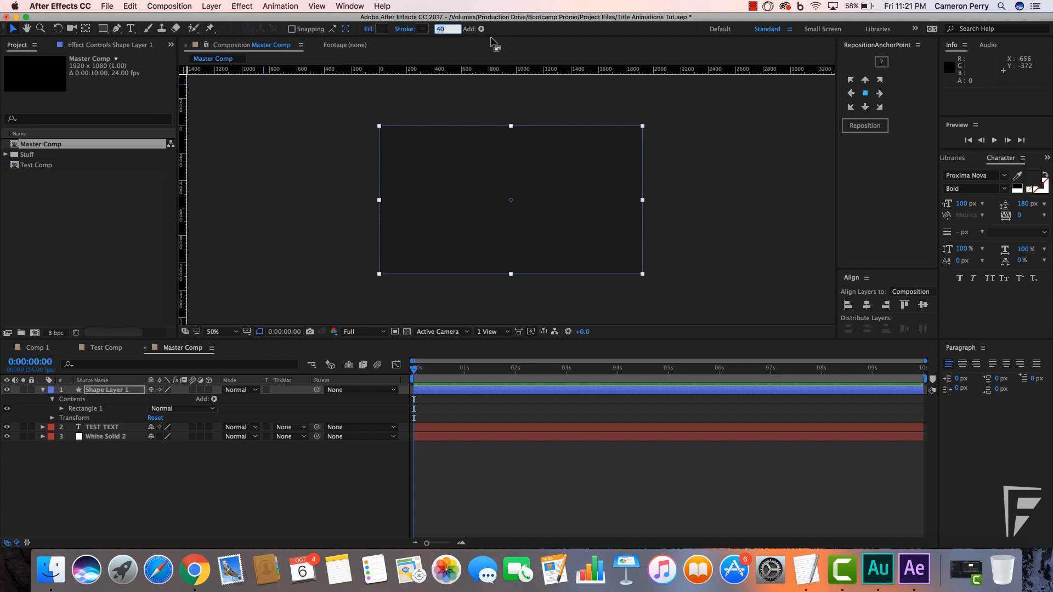
click(348, 122)
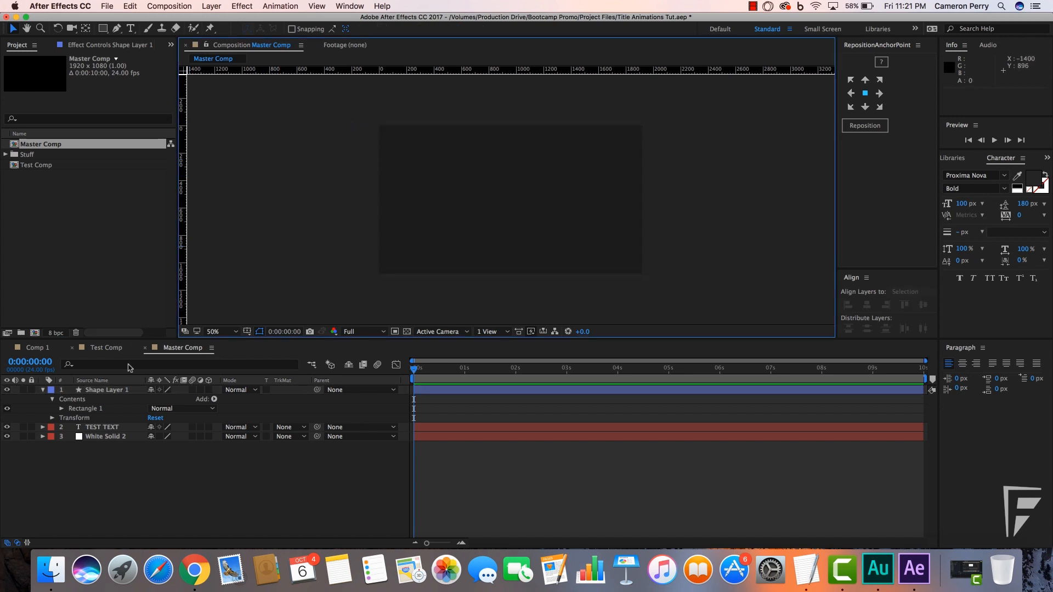
Step: Rename the rectangle's shape layer as BoxLayer
click(112, 391)
right_click(110, 394)
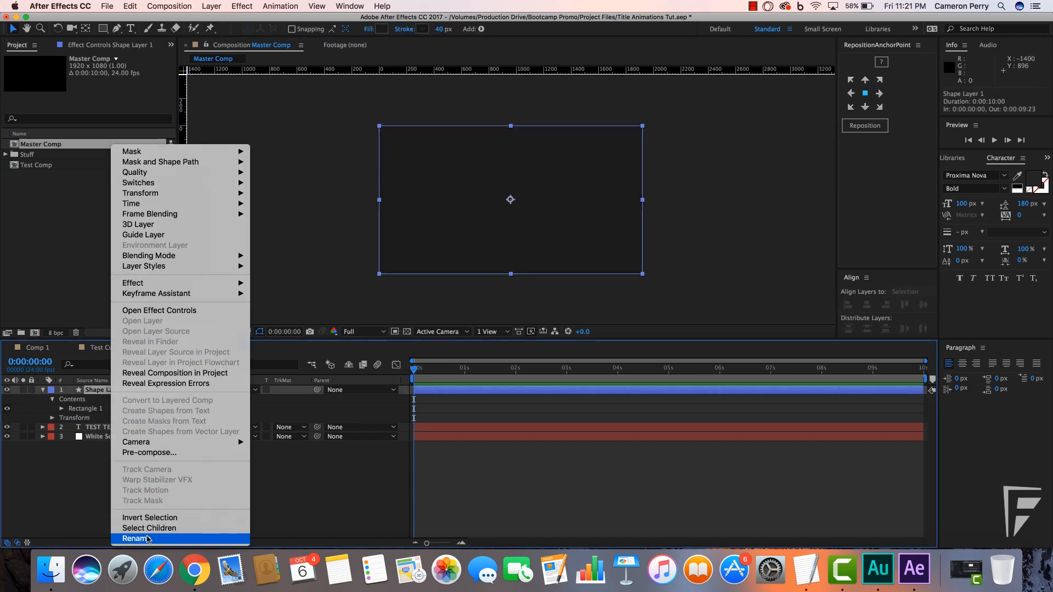
click(137, 539)
text(BoxL)
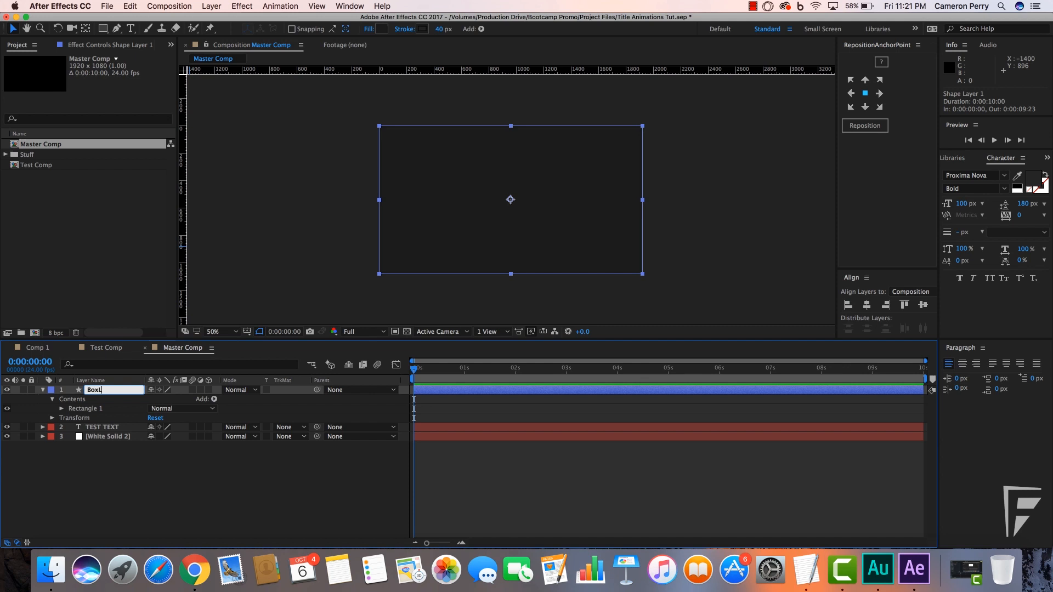
text(ayer)
key(Return)
click(131, 469)
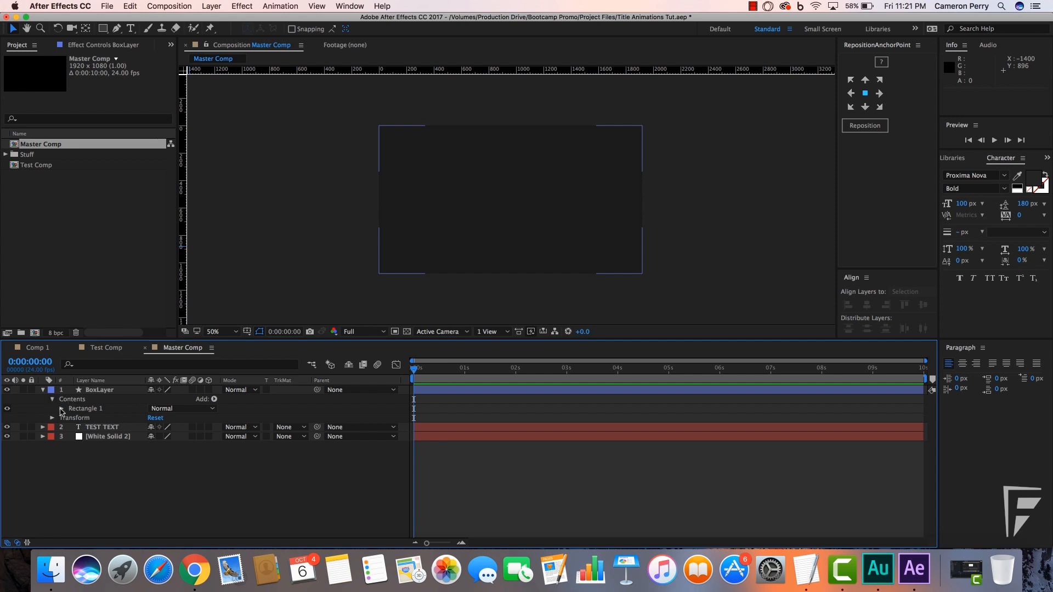
Step: Expand BoxLayer's Rectangle 1 contents down to Rectangle Path 1 and examine its Size and Position properties
click(61, 409)
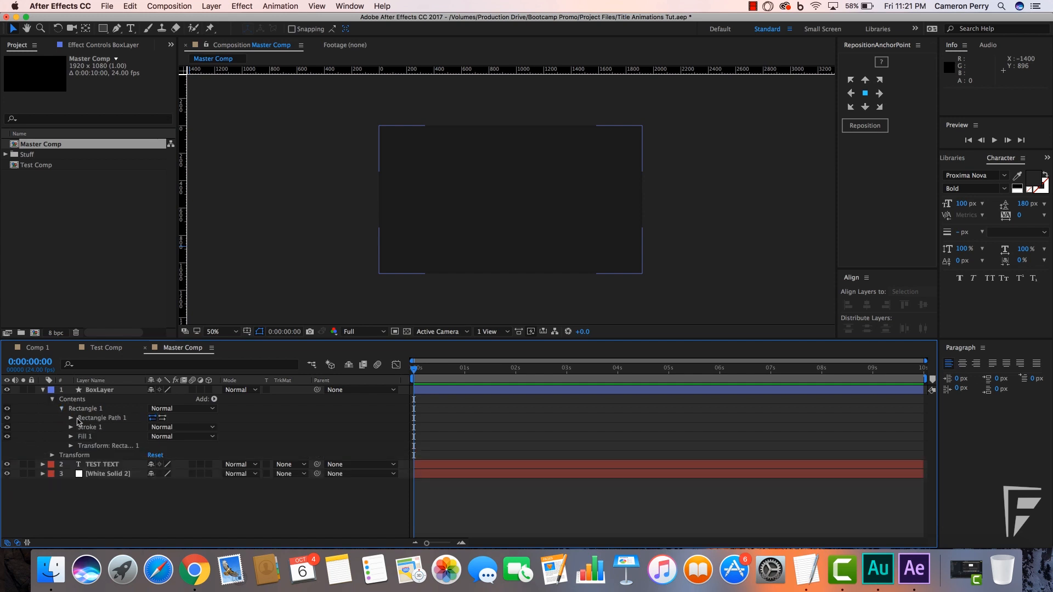
click(70, 419)
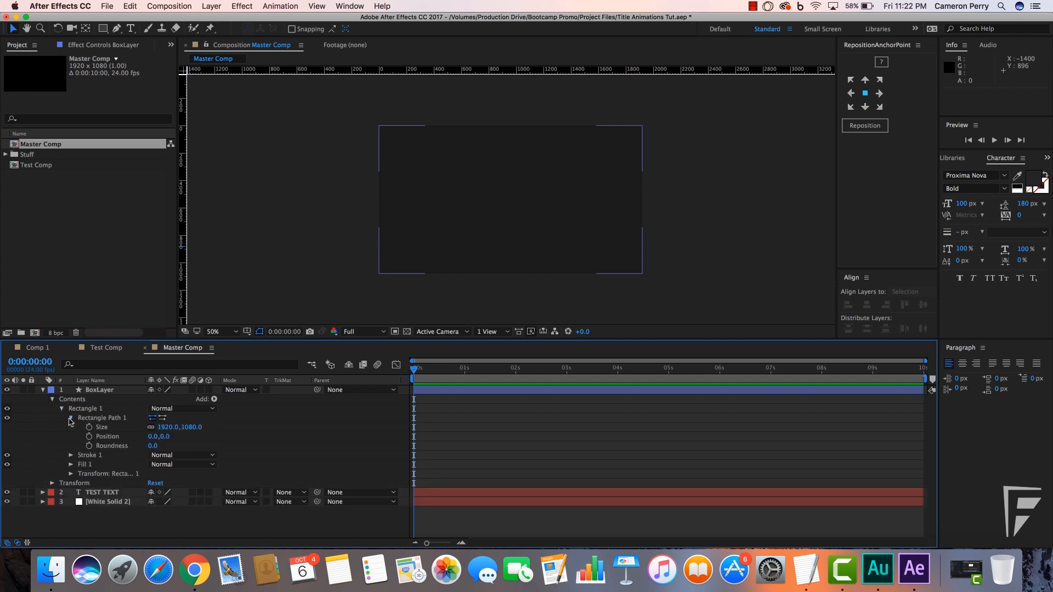
click(112, 429)
click(111, 437)
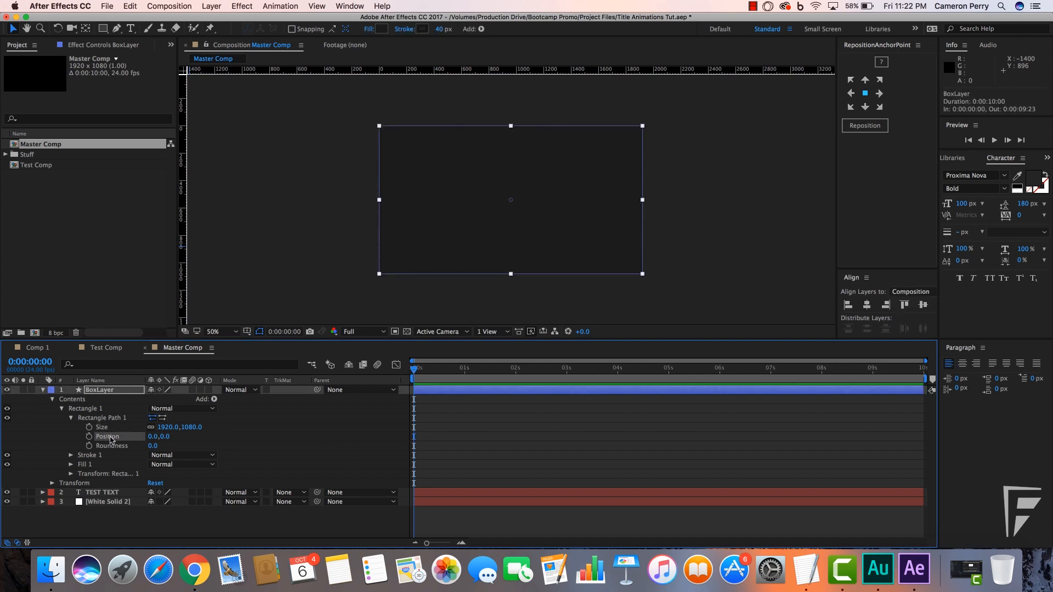
click(108, 429)
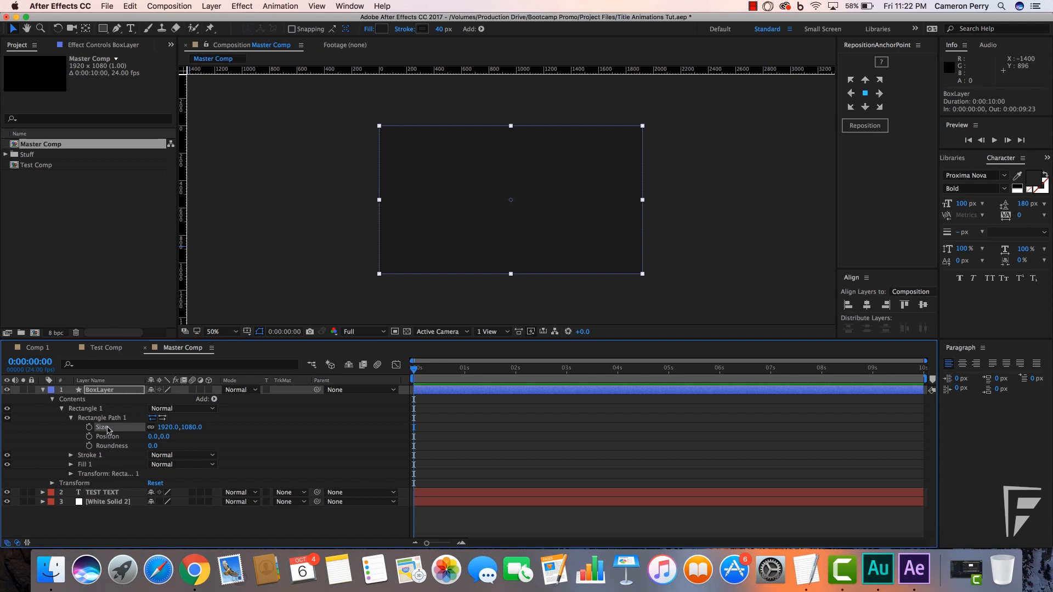
click(114, 420)
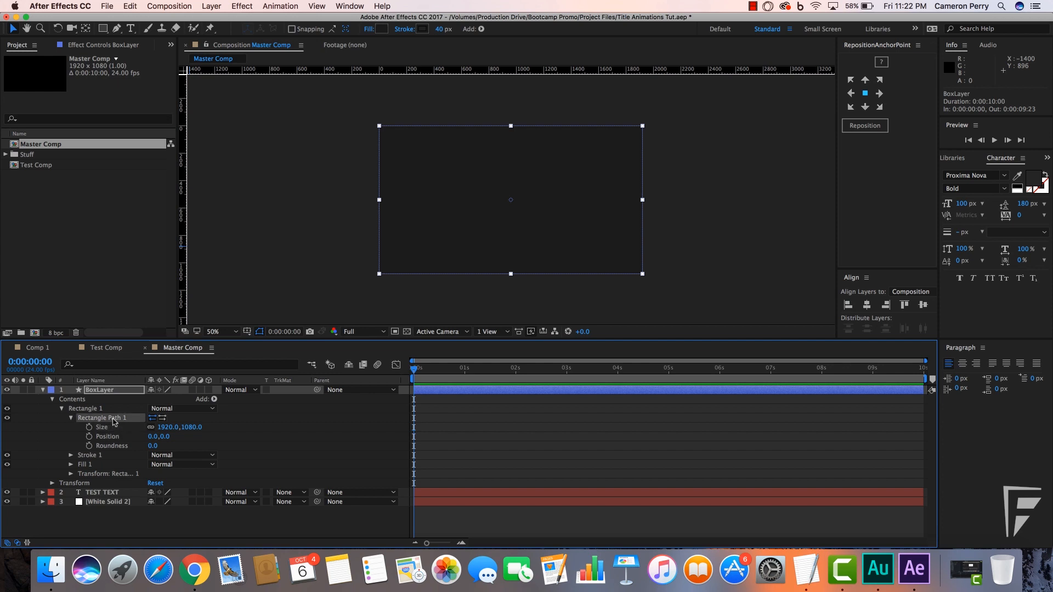
click(111, 428)
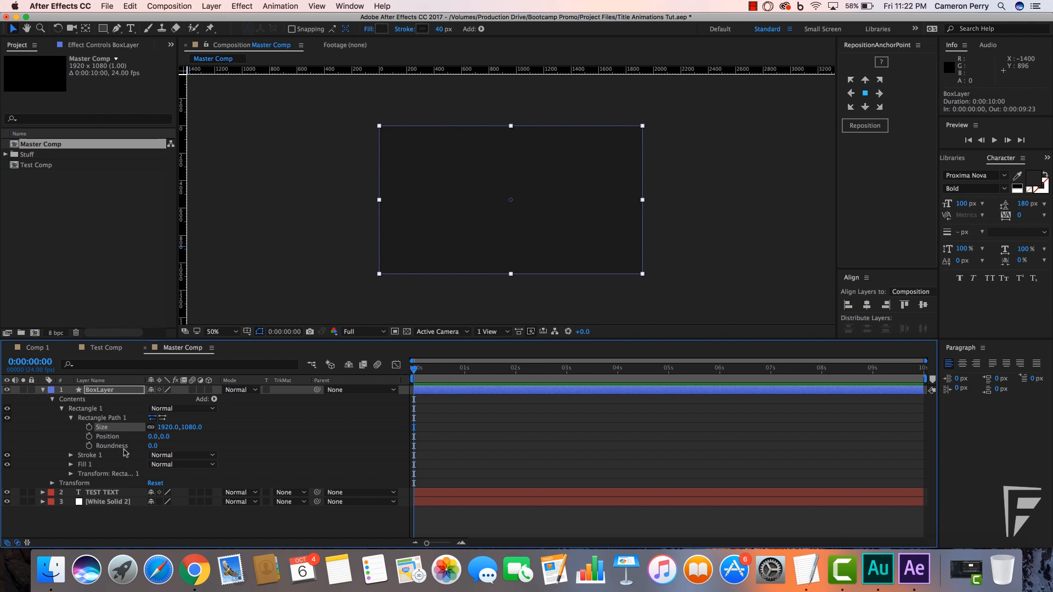
click(109, 437)
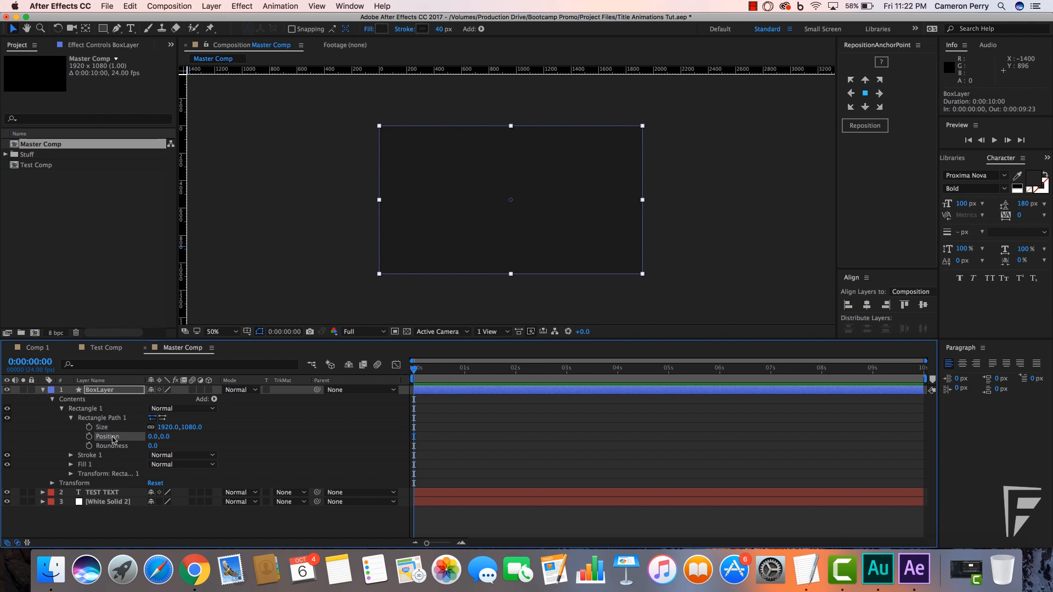
click(105, 427)
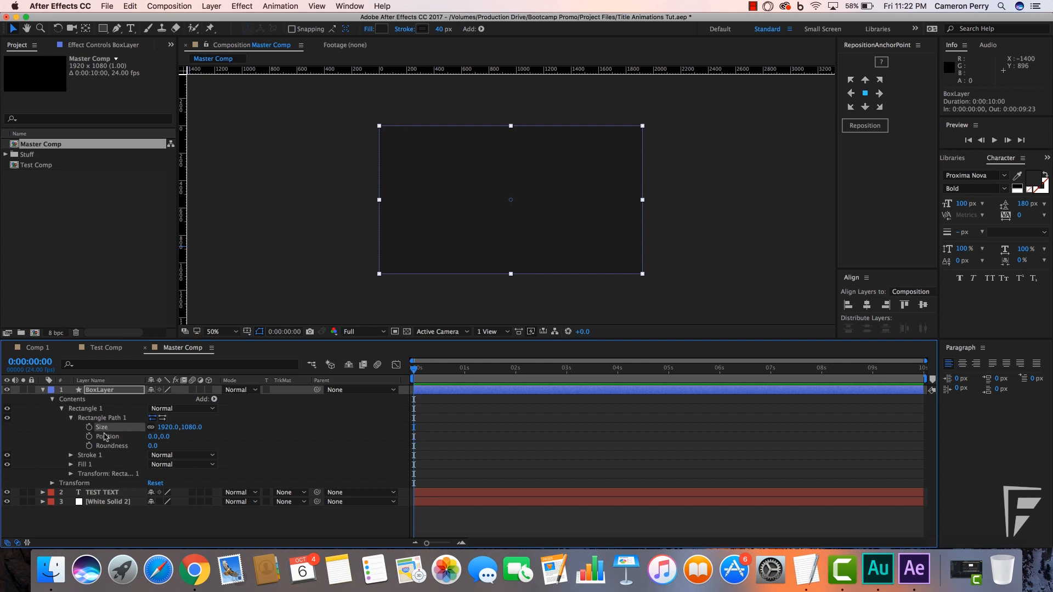
click(106, 438)
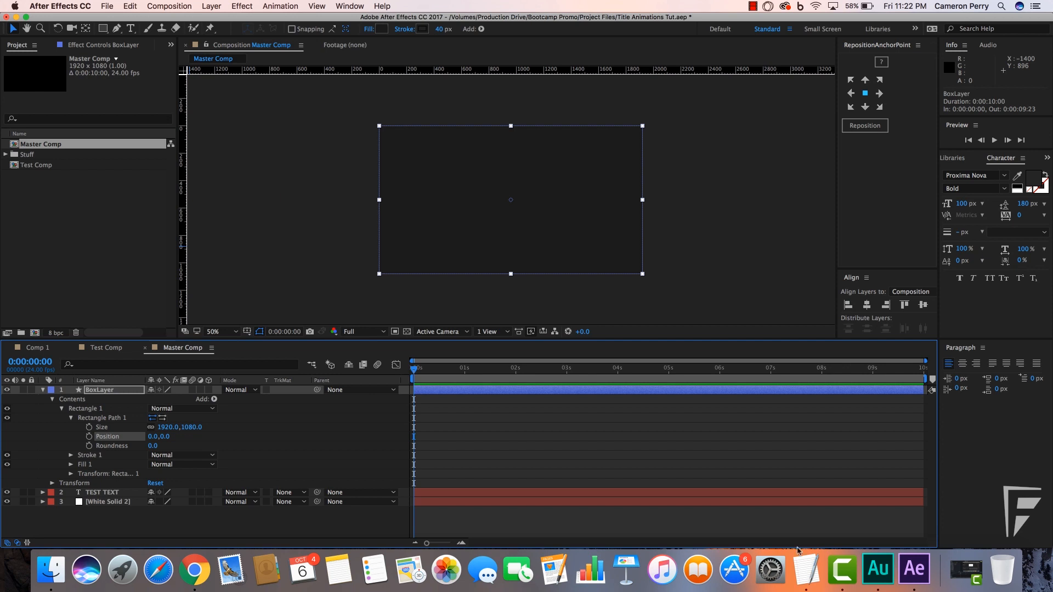
Step: Switch to TextEdit and copy the position expression content("Rectangle 1").content("Rectangle Path 1").size/2
click(806, 569)
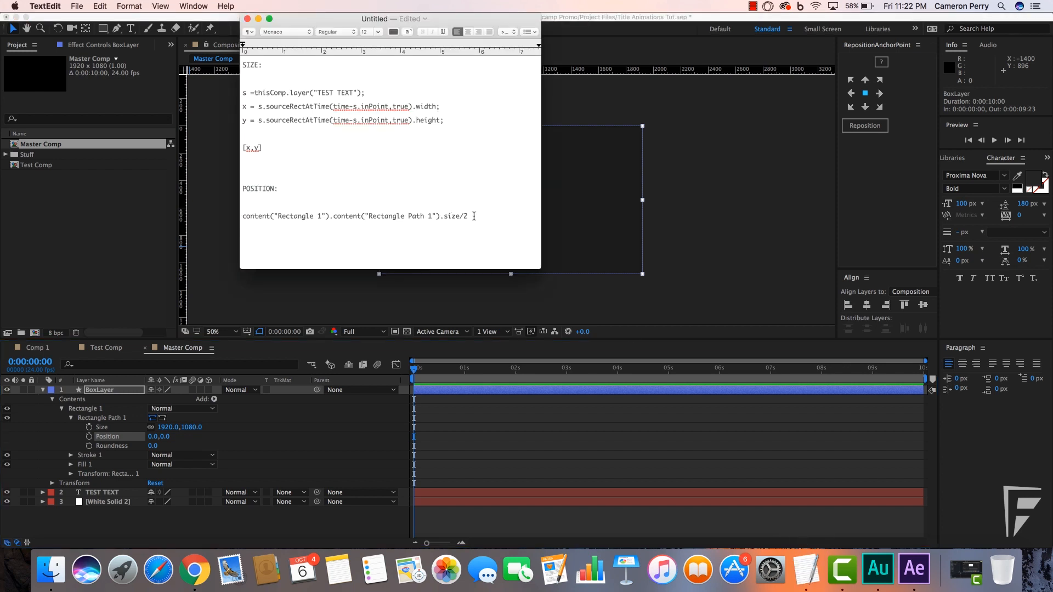
drag(465, 215, 265, 215)
click(286, 221)
drag(254, 217, 244, 218)
key(super+c)
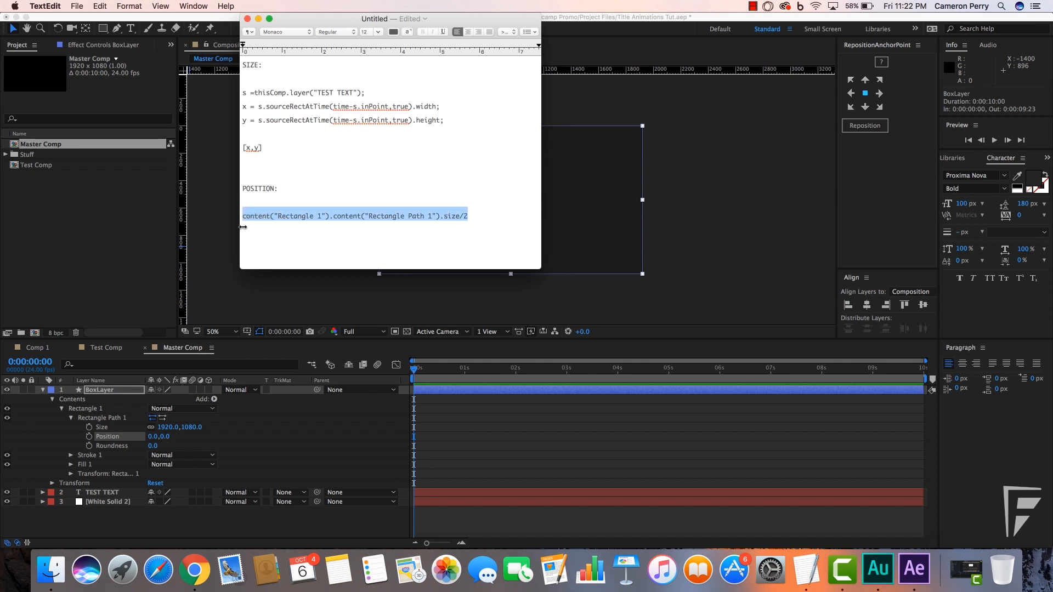
Step: Switch to After Effects, apply the copied expression to Rectangle Path 1's Position, and collapse that property
click(232, 266)
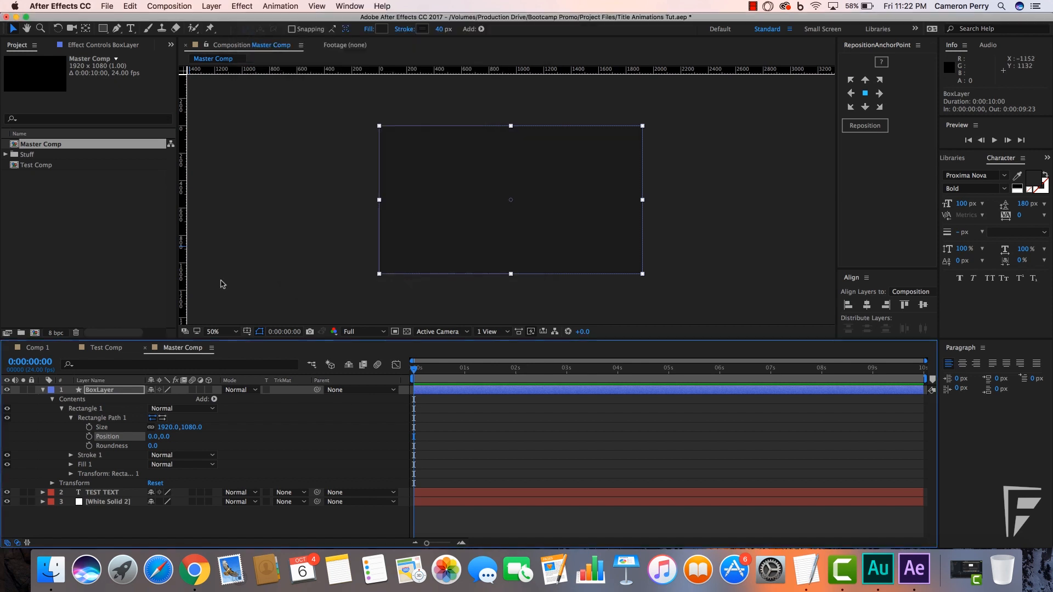
alt+click(89, 437)
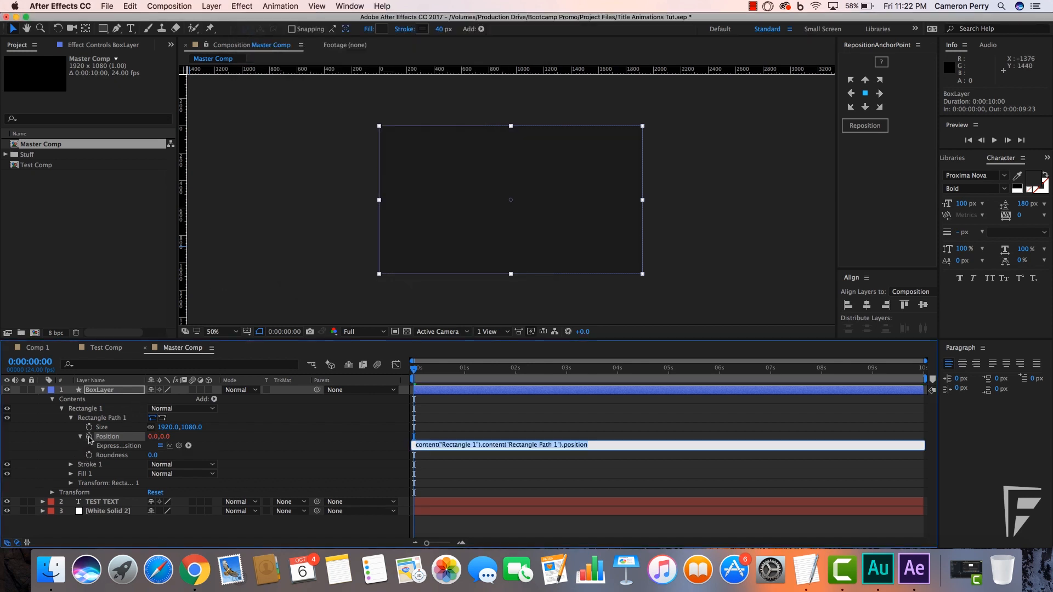
key(super+v)
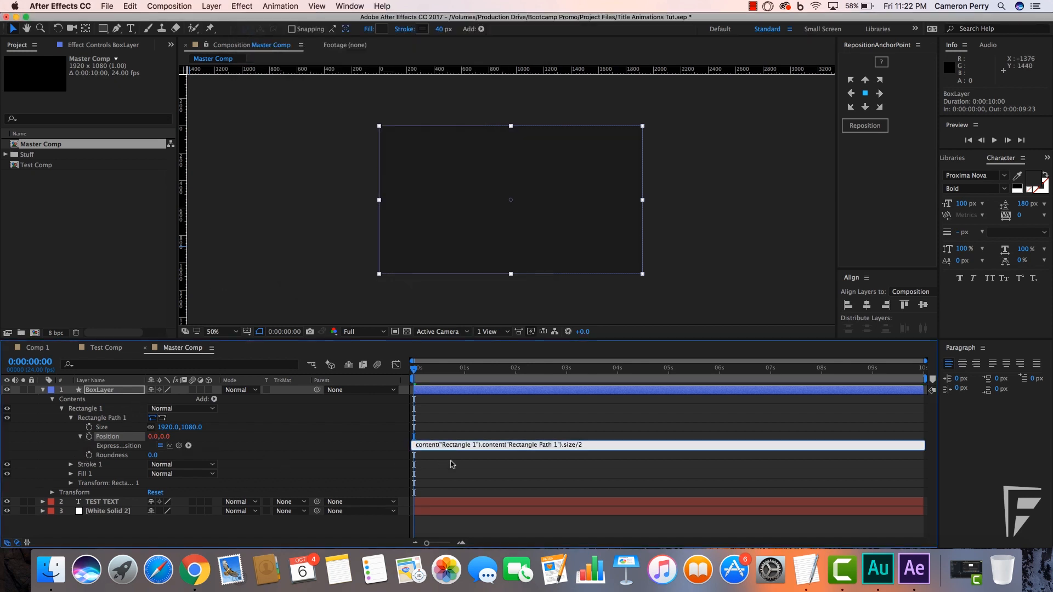
click(494, 424)
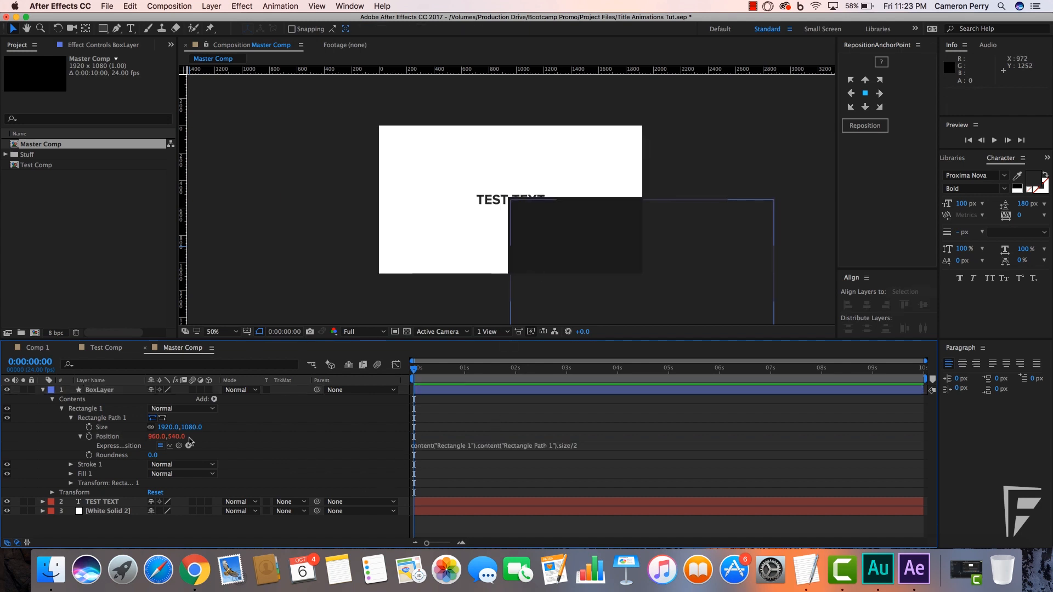
click(80, 437)
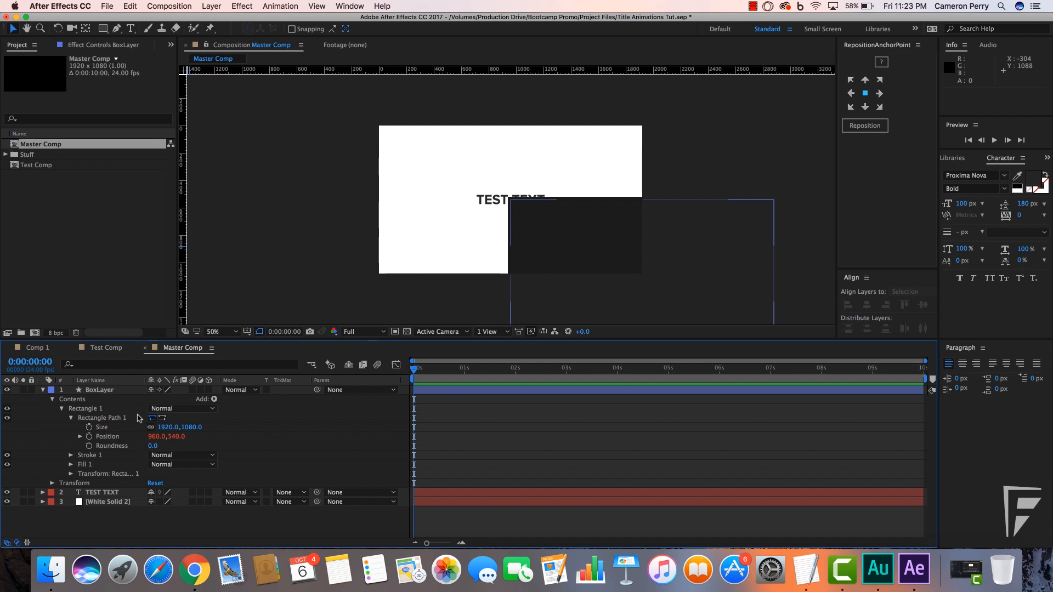
Step: Switch to TextEdit, copy the whole size expression from the s = line through [x,y], and return to After Effects
click(111, 430)
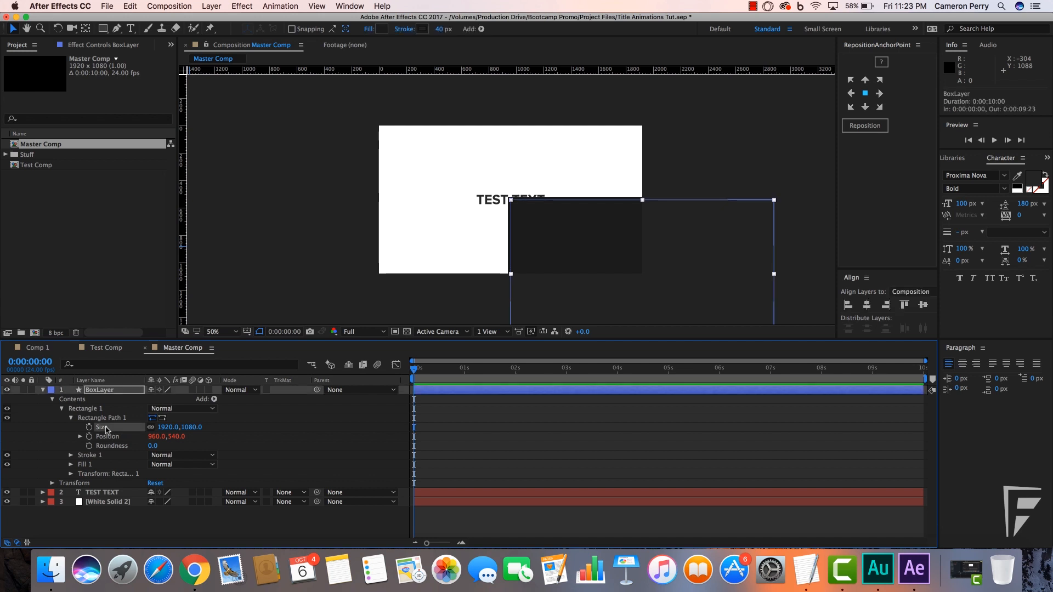
click(807, 569)
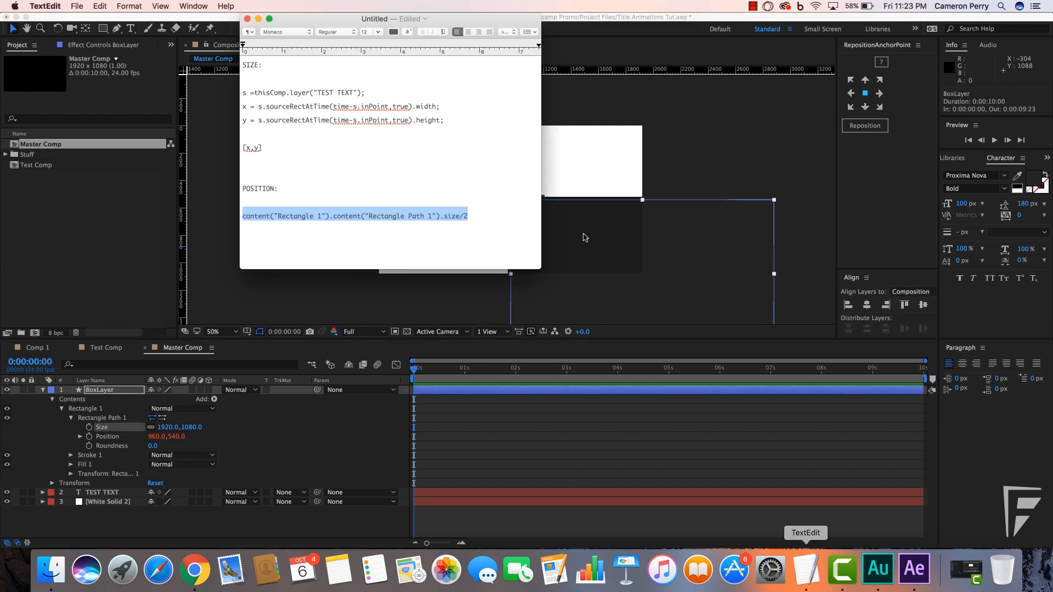
click(263, 147)
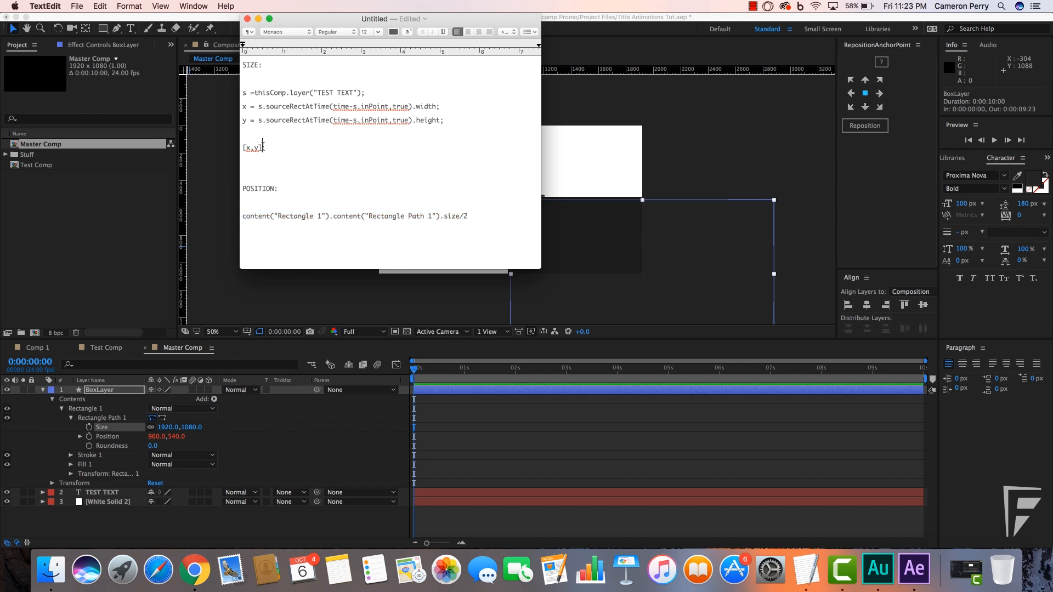
drag(263, 147, 239, 94)
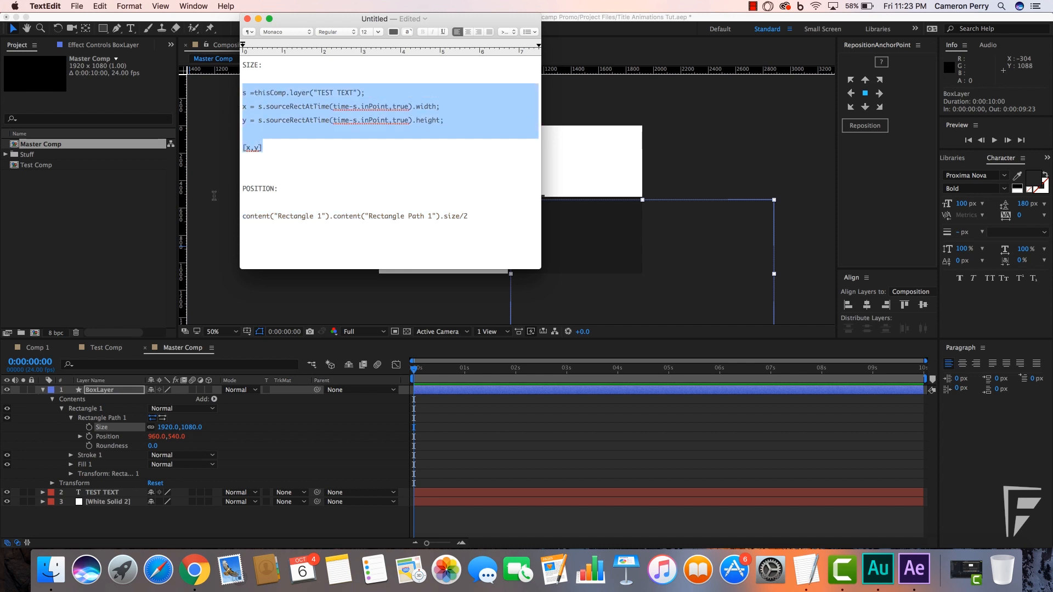
key(super+Tab)
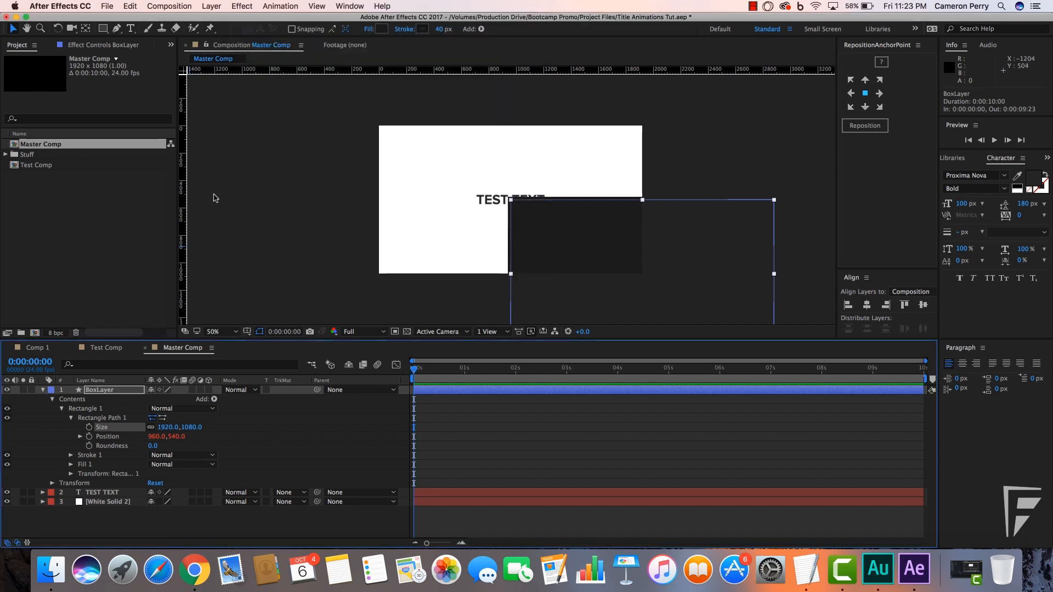
Step: Apply the copied sourceRectAtTime width and height expression to Rectangle Path 1's Size
alt+click(89, 428)
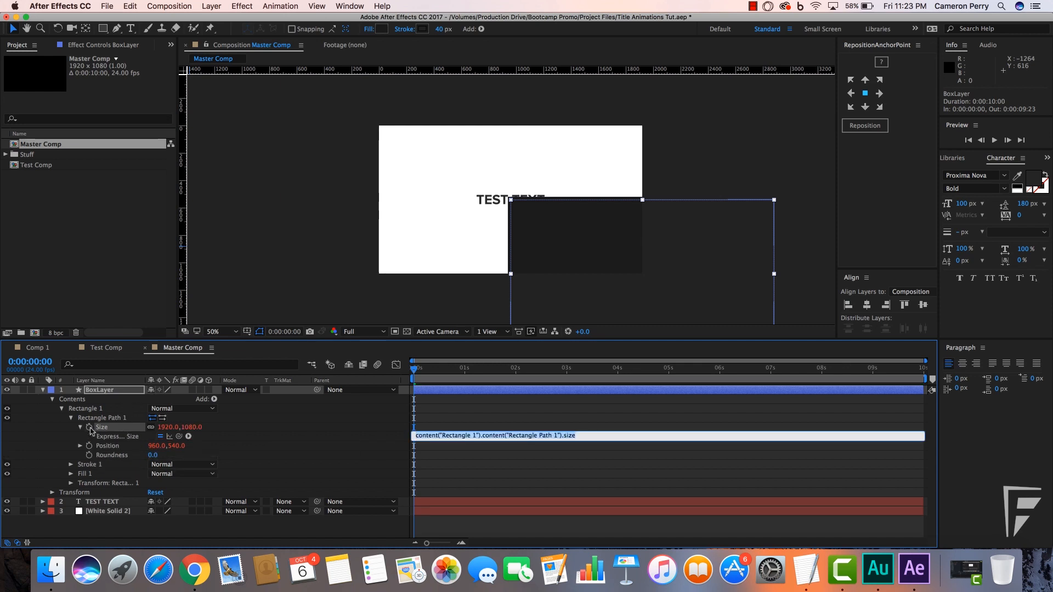
key(super+v)
click(471, 410)
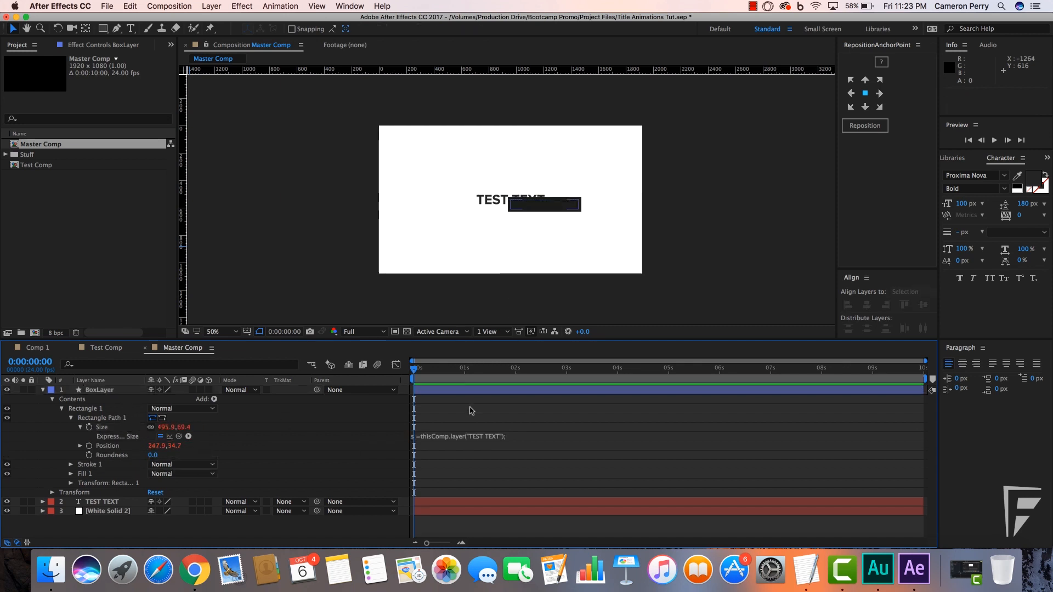
Step: Open the full Size expression and examine its reference to the "TEST TEXT" layer name
click(443, 436)
click(486, 455)
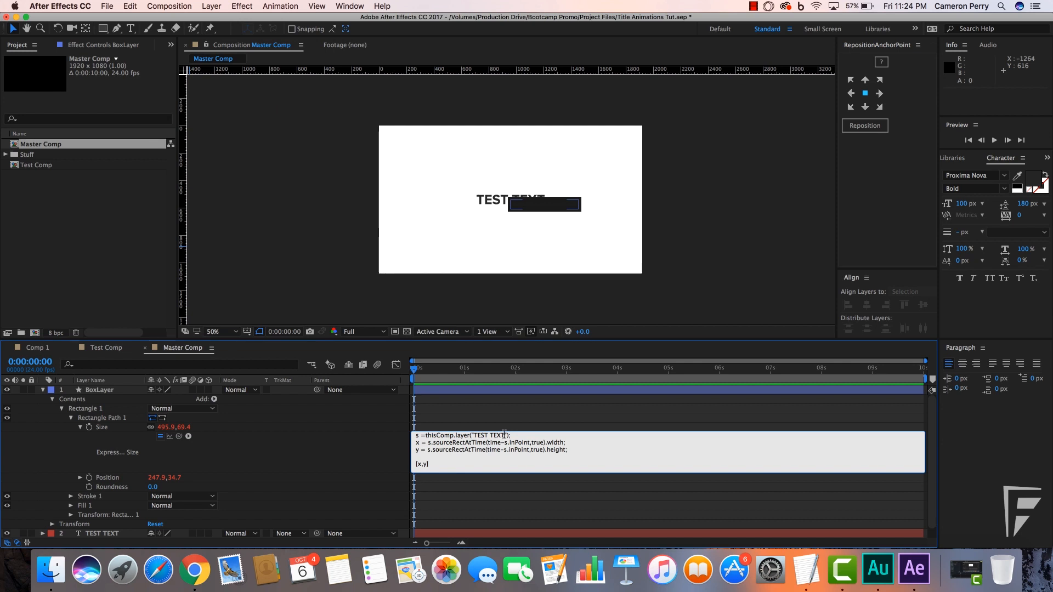
drag(504, 435, 475, 436)
click(470, 450)
drag(475, 435, 503, 435)
click(484, 437)
click(472, 420)
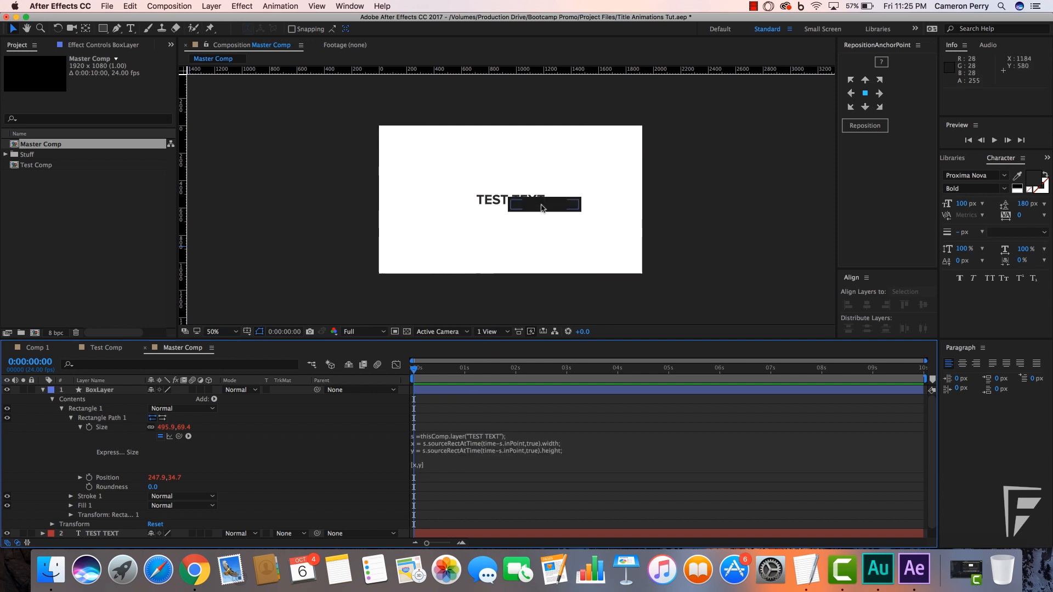
Step: Try to move the box over the TEST TEXT title with its stroke still on, and undo the move
scroll(543, 207, up, 4)
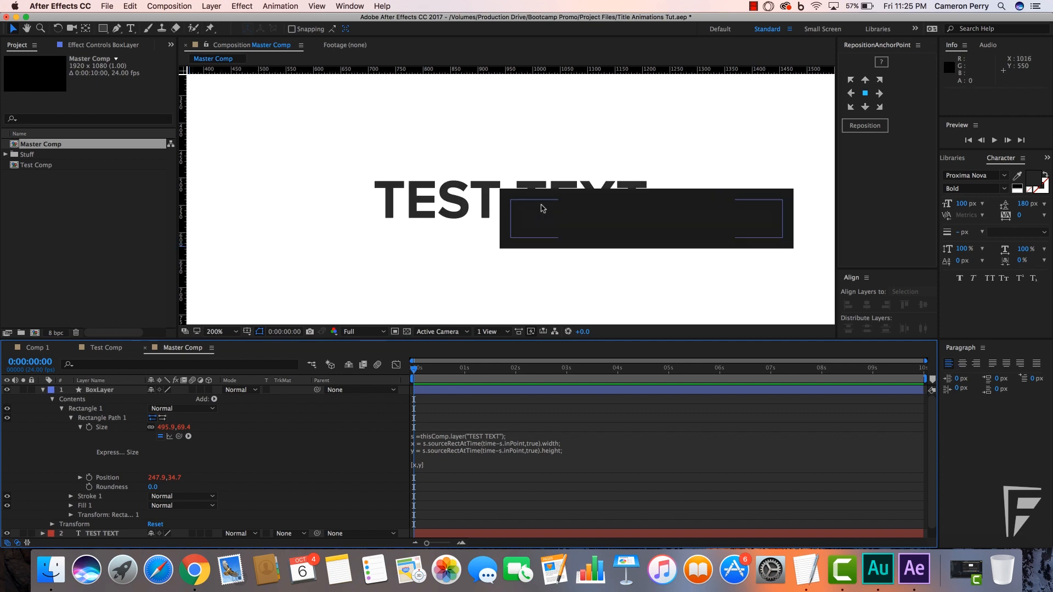
click(548, 223)
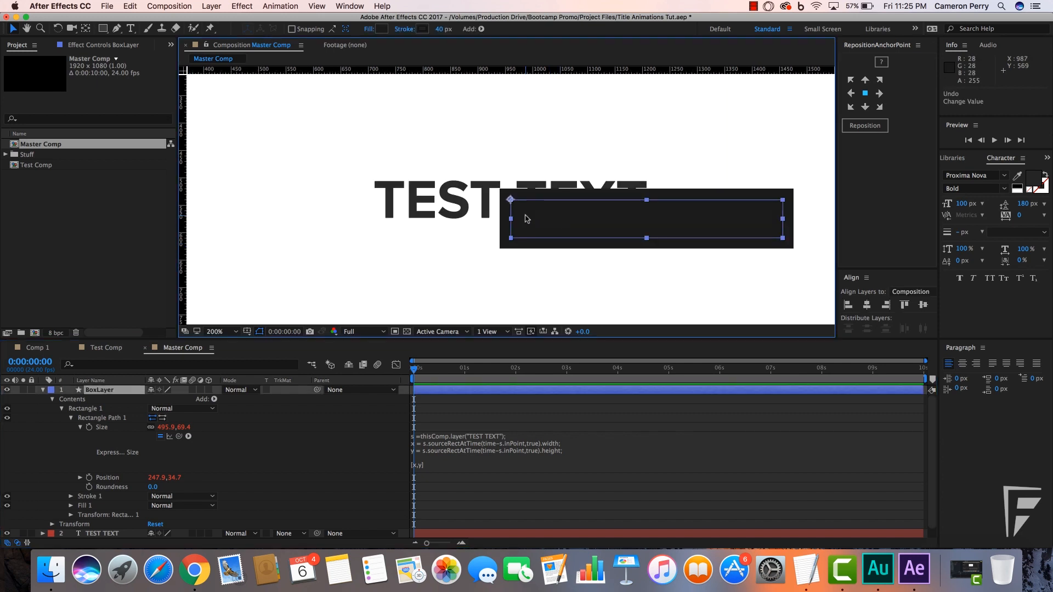
drag(525, 217, 418, 209)
key(super+z)
Step: Set the box's stroke width to 0 px and move the box to cover the TEST TEXT title exactly
click(441, 31)
text(0)
key(Return)
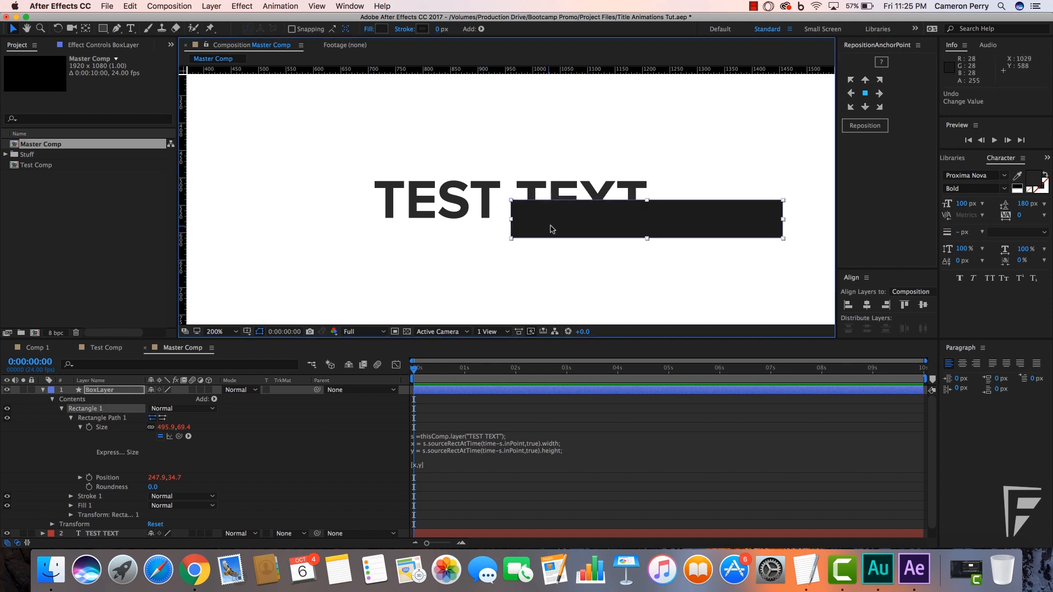
drag(550, 228, 421, 211)
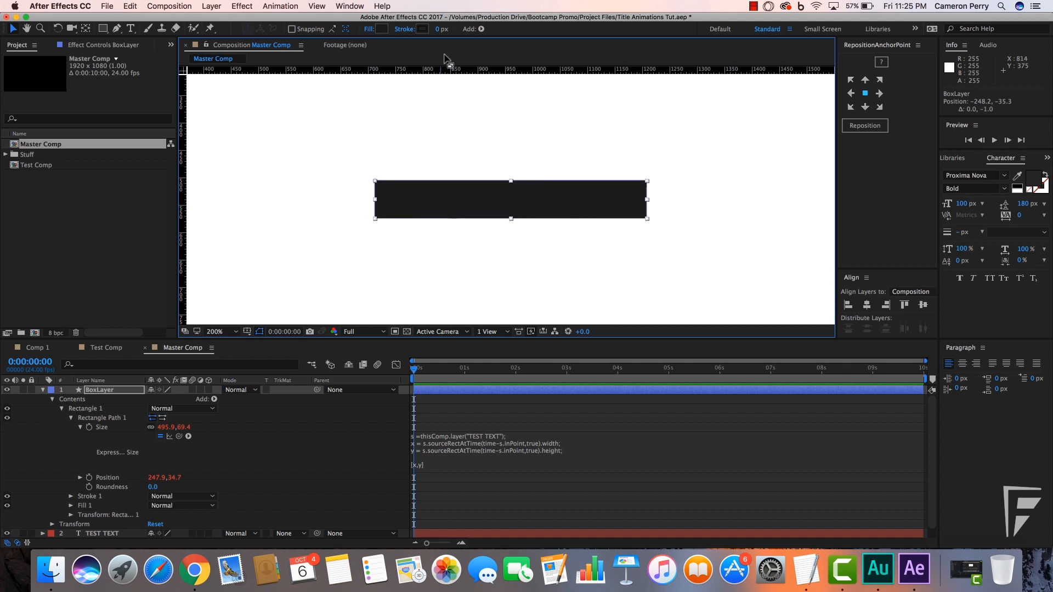
Step: Set the box's stroke width to 40 px to add padding around the text
click(439, 29)
text(40)
key(Return)
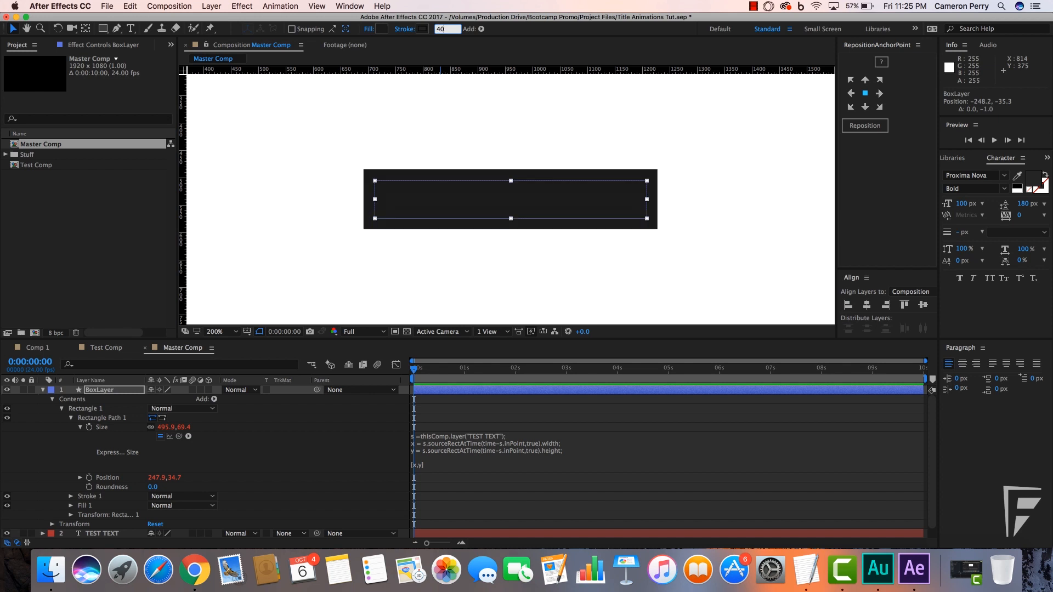
Step: Collapse BoxLayer and place it beneath the TEST TEXT layer, change the text's fill to white, and deselect it
click(42, 391)
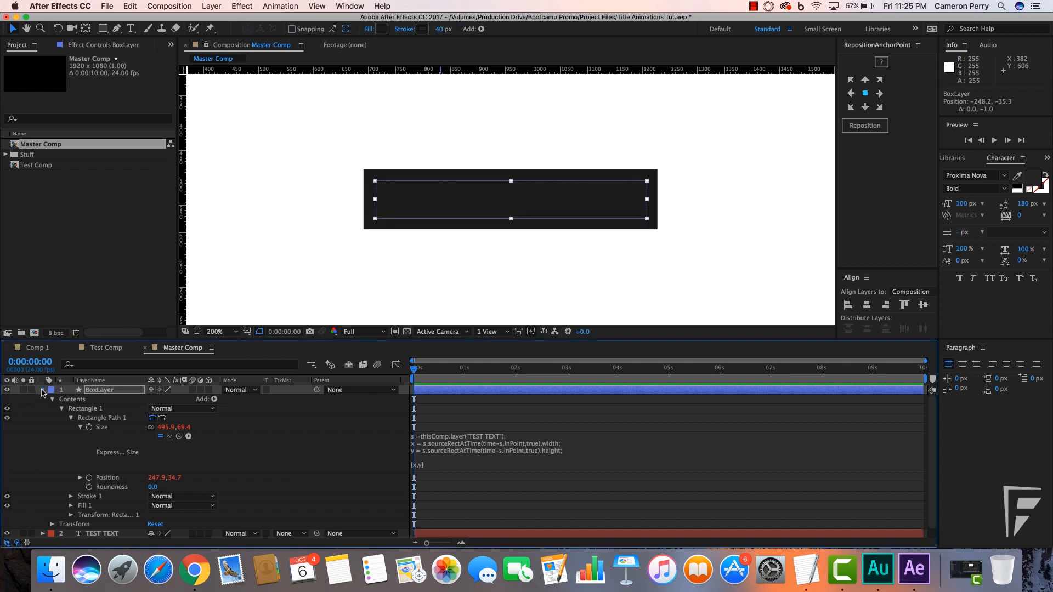
drag(94, 390, 95, 405)
click(102, 391)
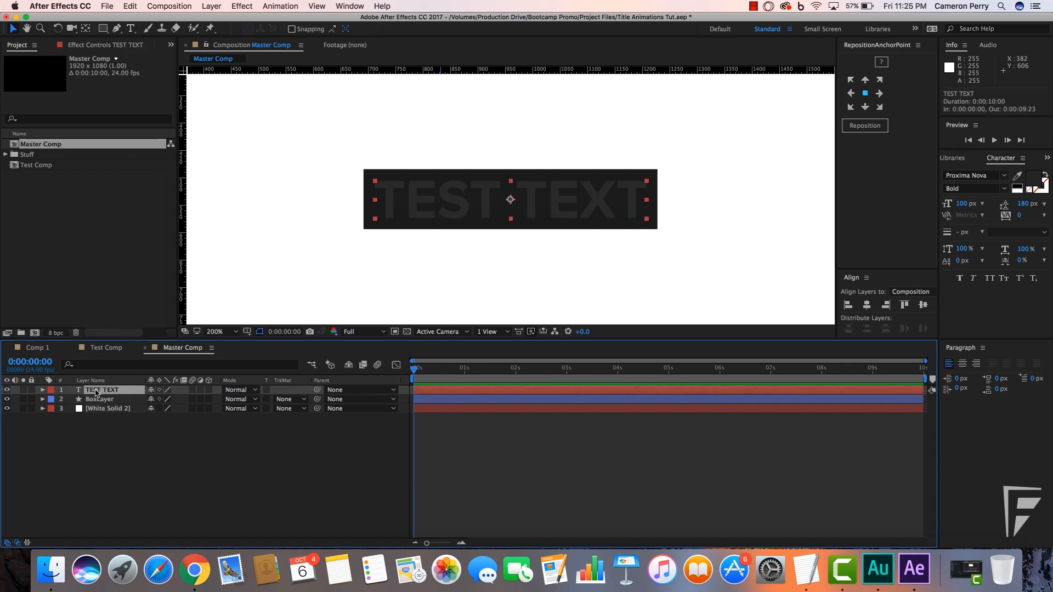
click(1017, 189)
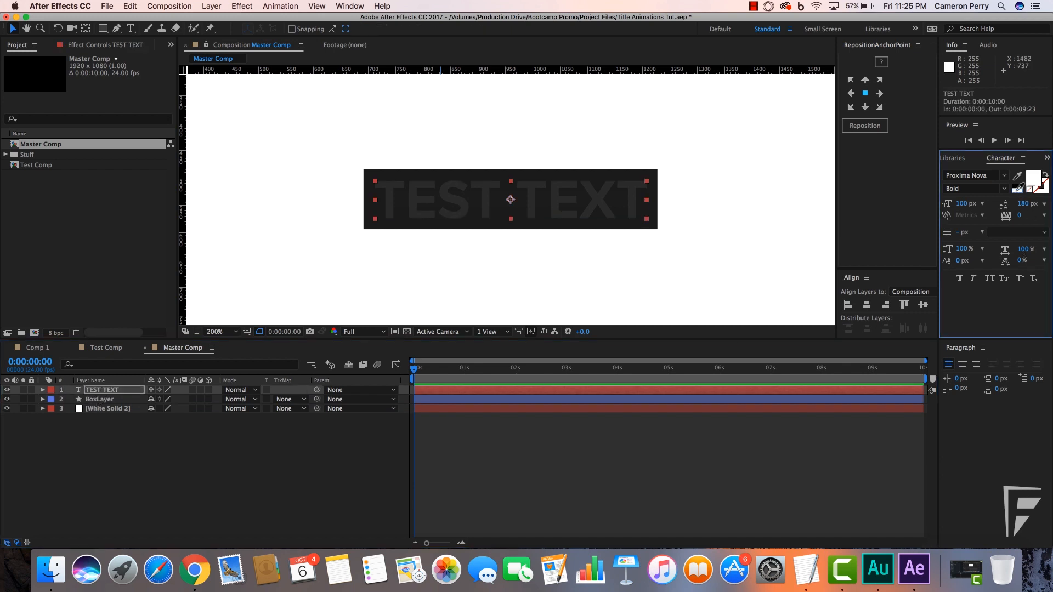
scroll(712, 217, down, 2)
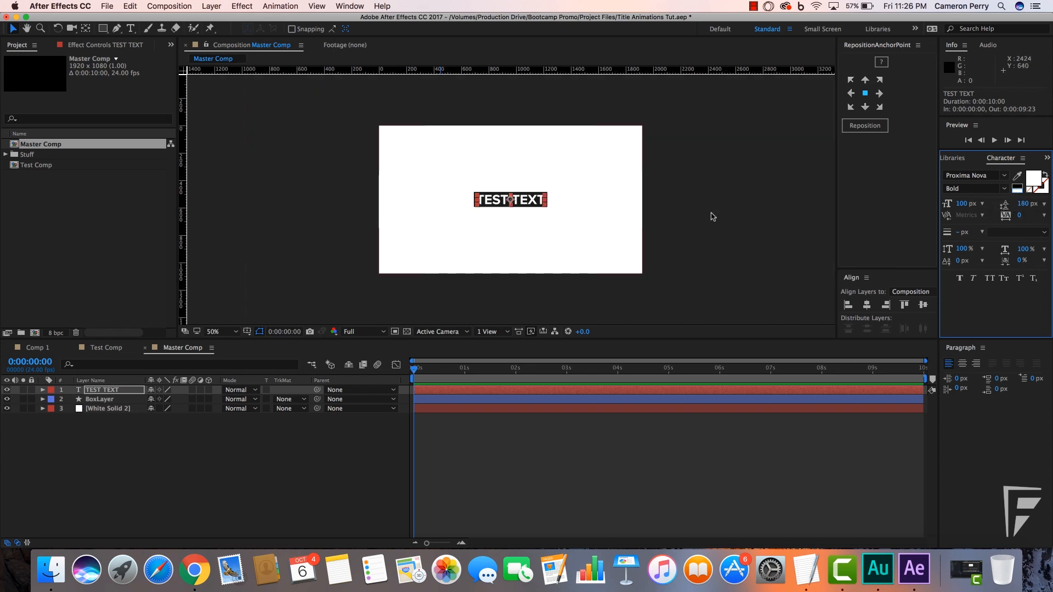
click(721, 215)
scroll(621, 215, up, 2)
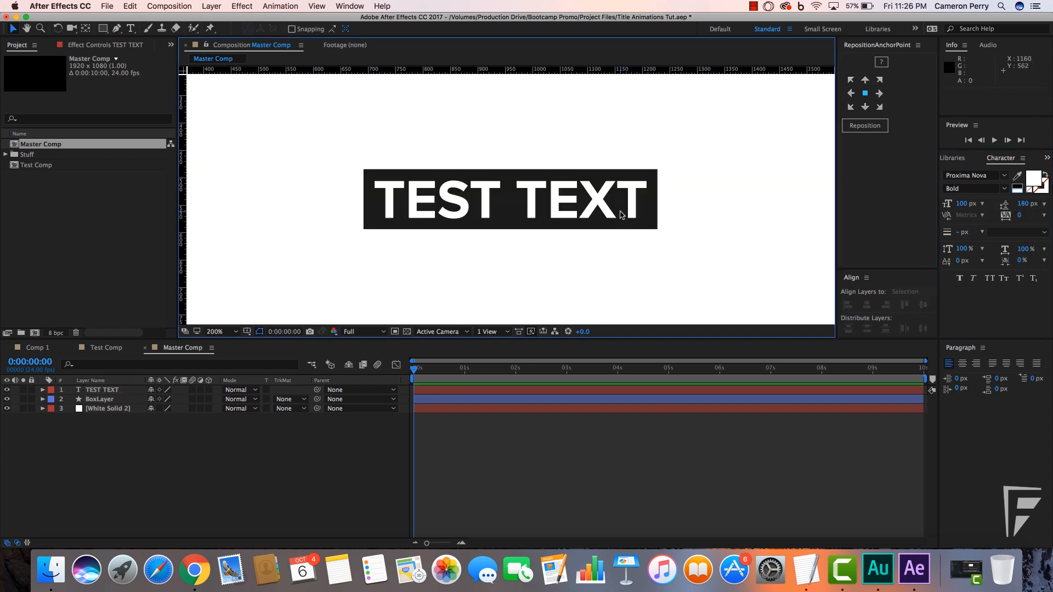
Step: Extend the title text to TEST TEXT MORE STUFF to test whether the box conforms
click(625, 206)
key(super+t)
click(646, 194)
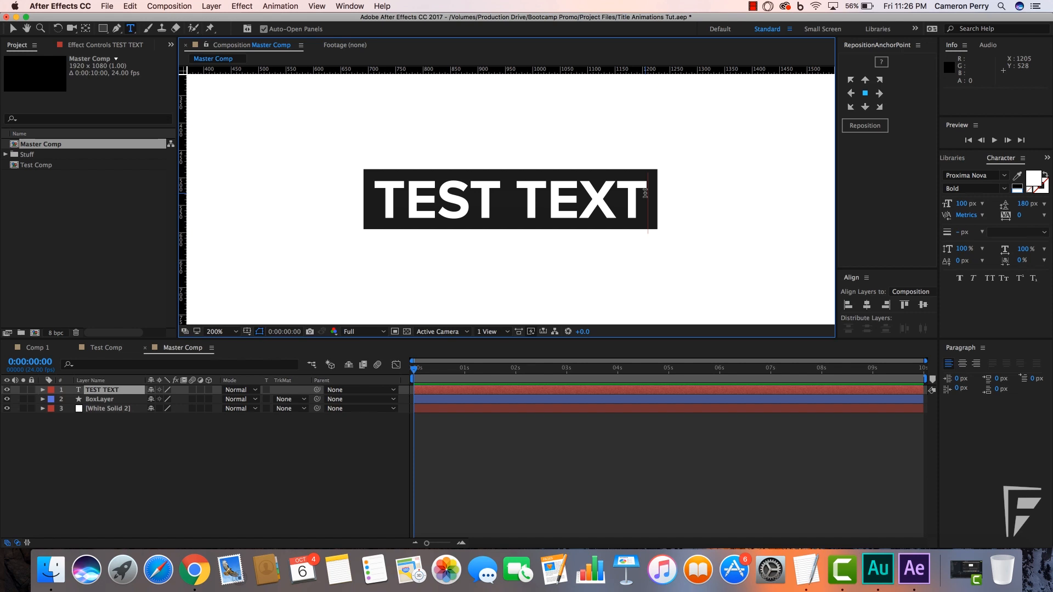
text(MOR)
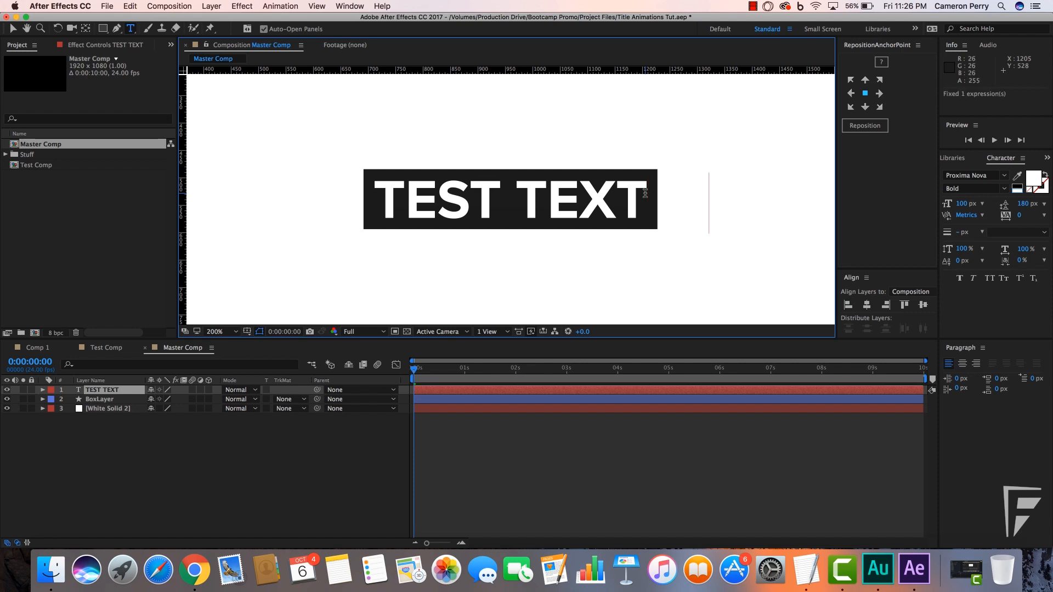
text(E S)
scroll(651, 200, down, 3)
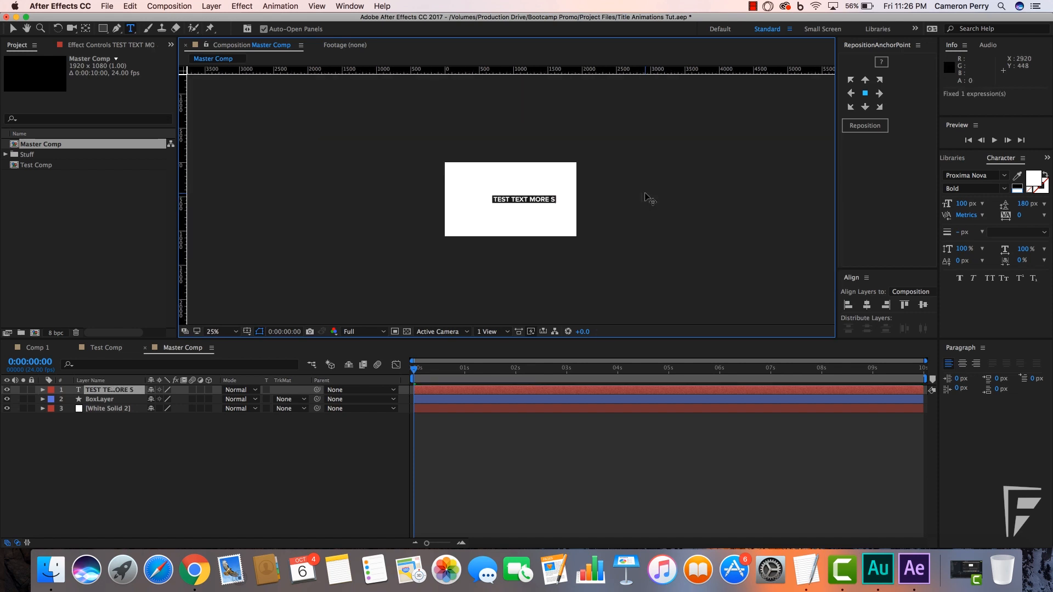
text(TUFF)
scroll(647, 196, up, 1)
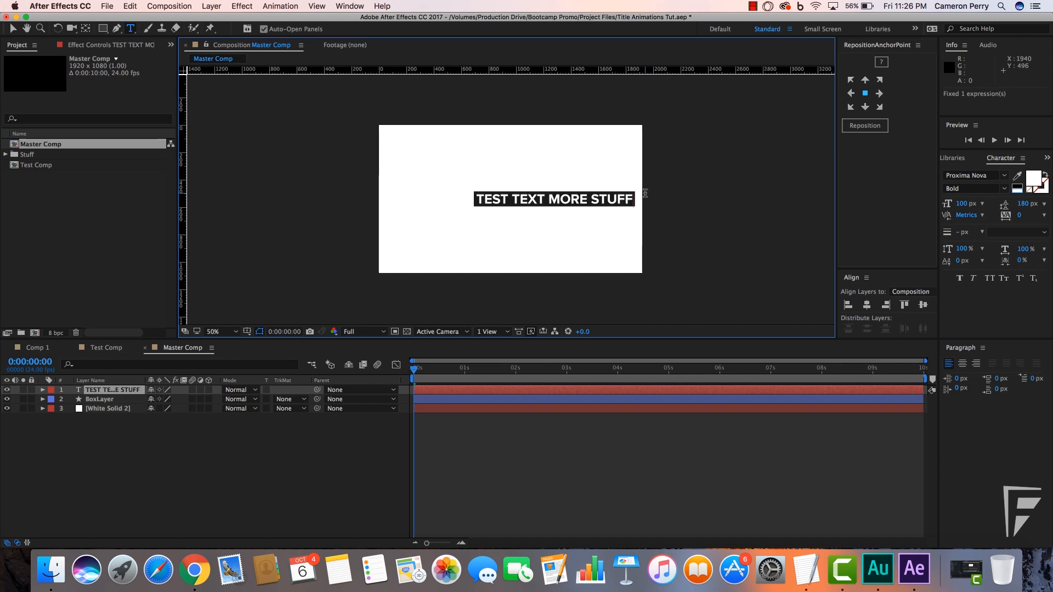
Step: Remove MORE STUFF from the title and add a second line of filler text, SDFSDFSDFSDSDFSDF, to test the box height
key(BackSpace)
key(BackSpace)
key(BackSpace)
key(BackSpace)
key(BackSpace)
key(BackSpace)
key(BackSpace)
key(BackSpace)
key(BackSpace)
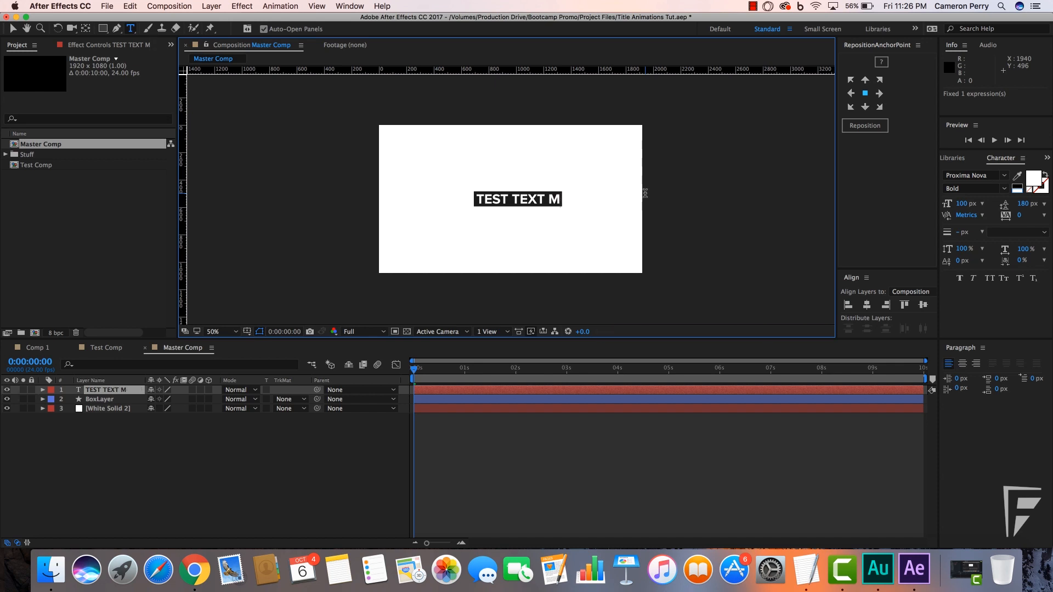
key(BackSpace)
key(BackSpace)
key(Return)
text(SDFSDFSDFSD)
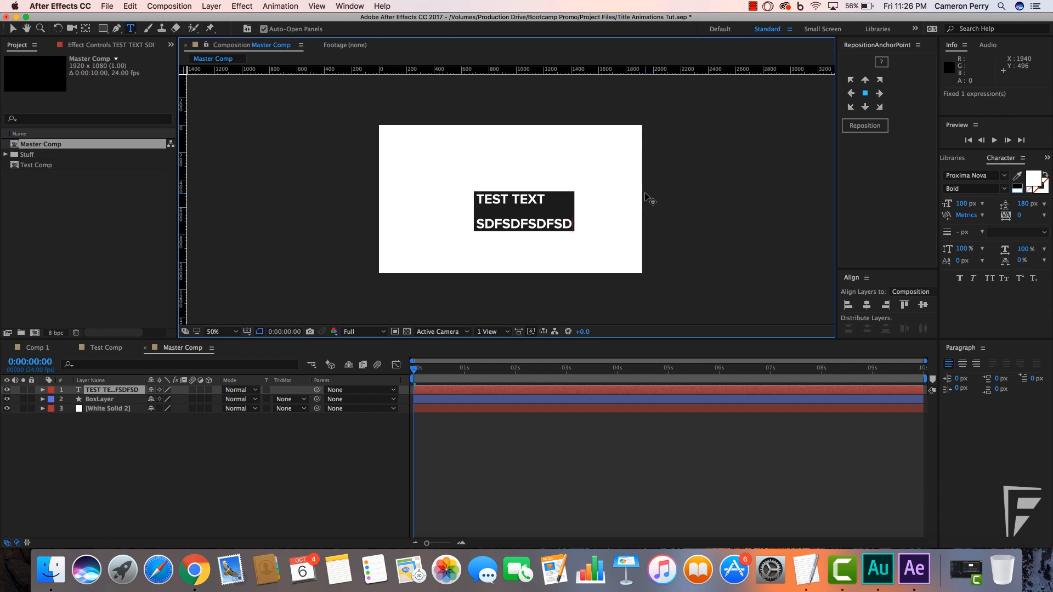
text(SDFSDF)
Step: Undo the test edits back to the original TEST TEXT title, and deselect it with the Selection tool active
key(ctrl+z)
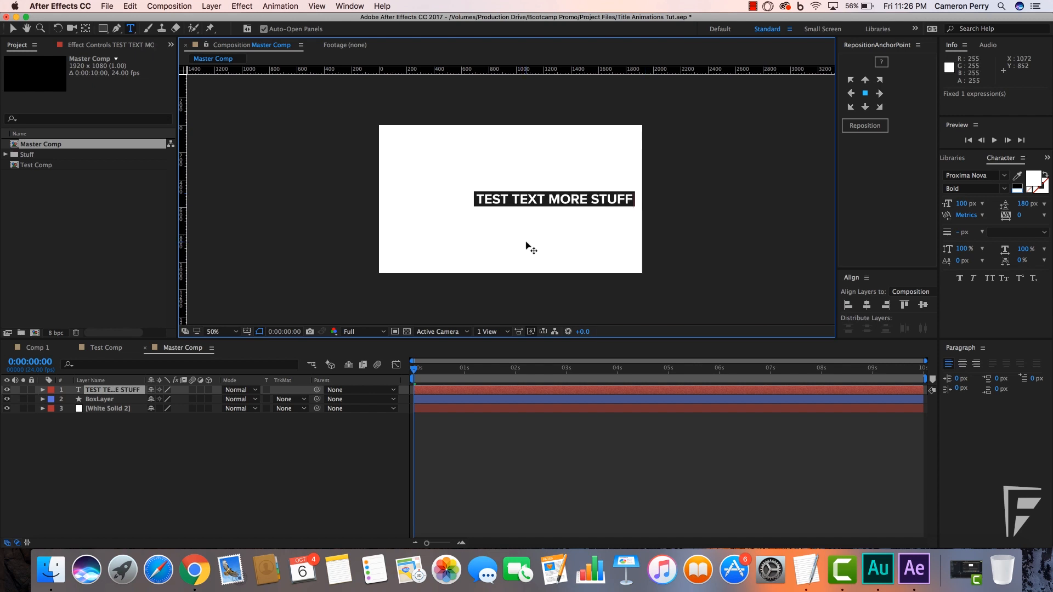
key(ctrl+z)
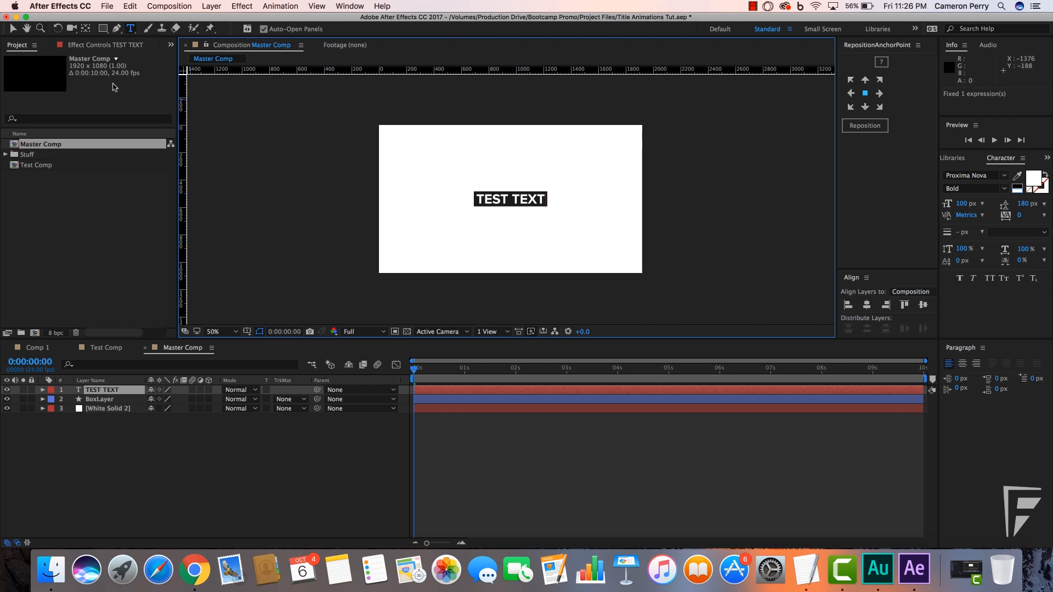
click(10, 29)
click(285, 146)
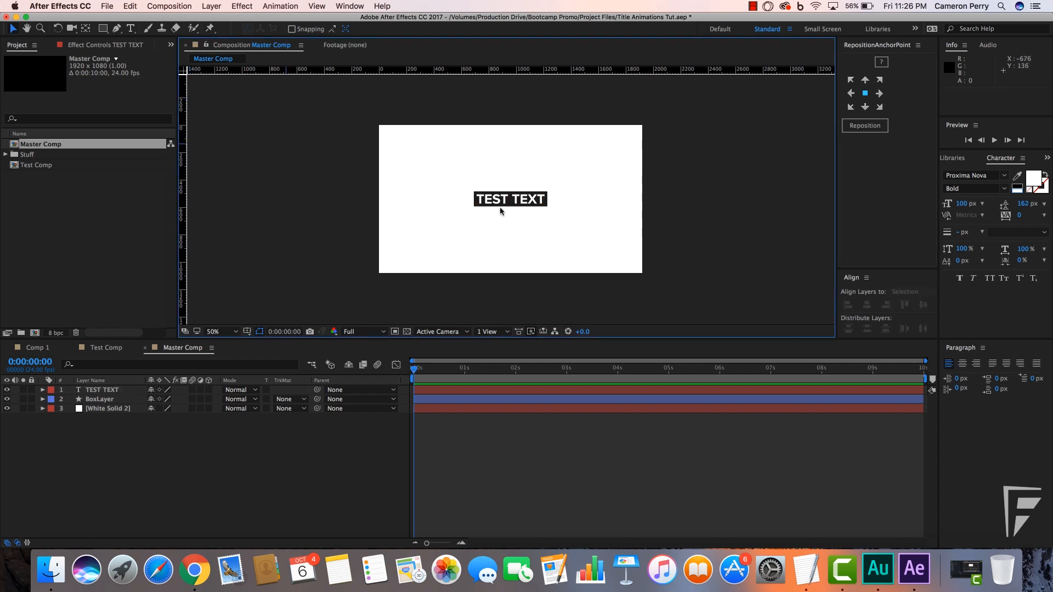
key(period)
key(period)
click(537, 195)
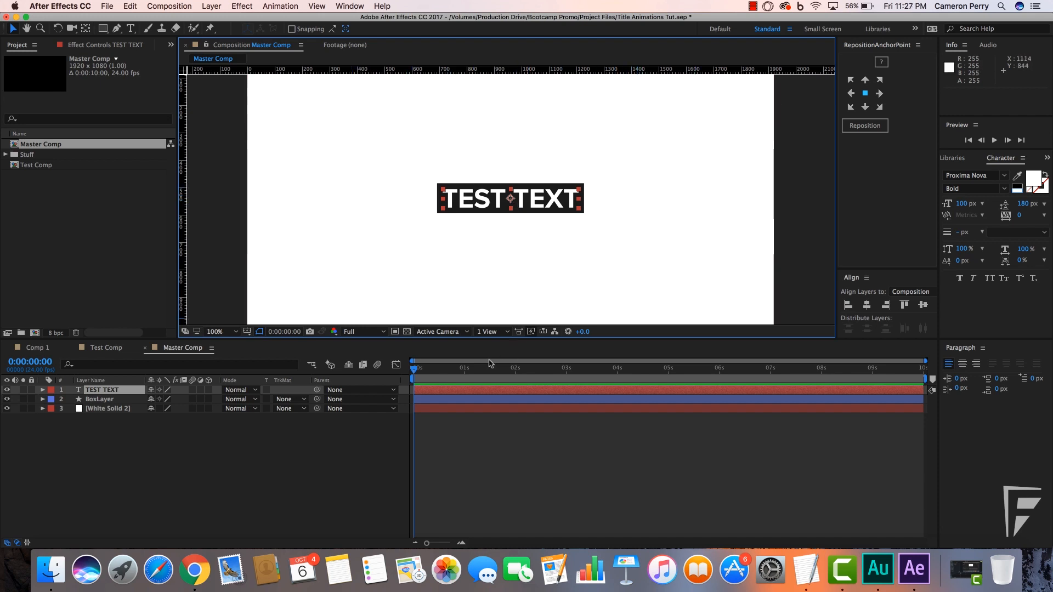
click(447, 400)
click(430, 445)
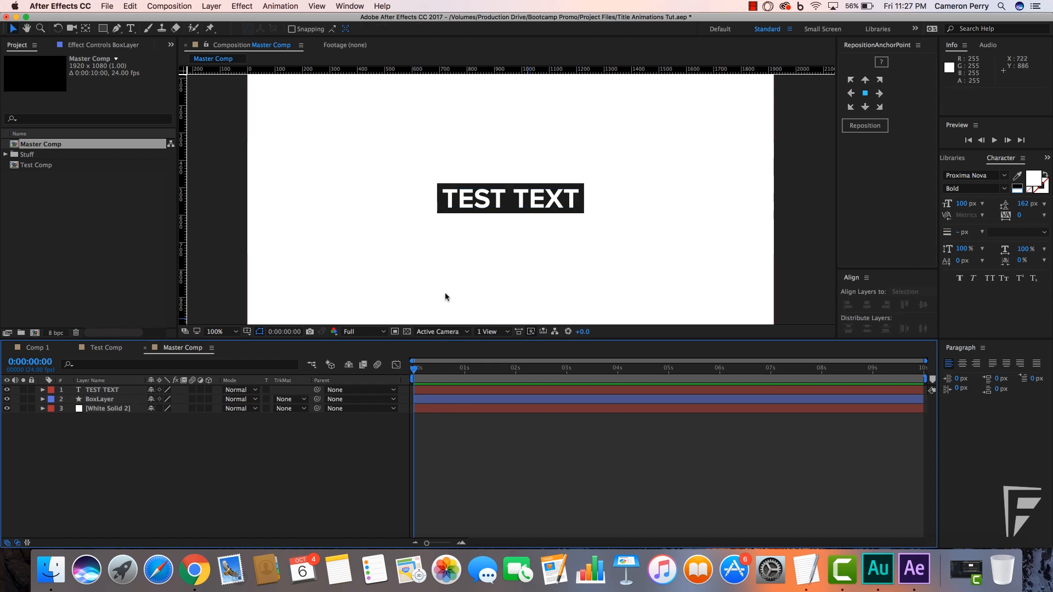
key(comma)
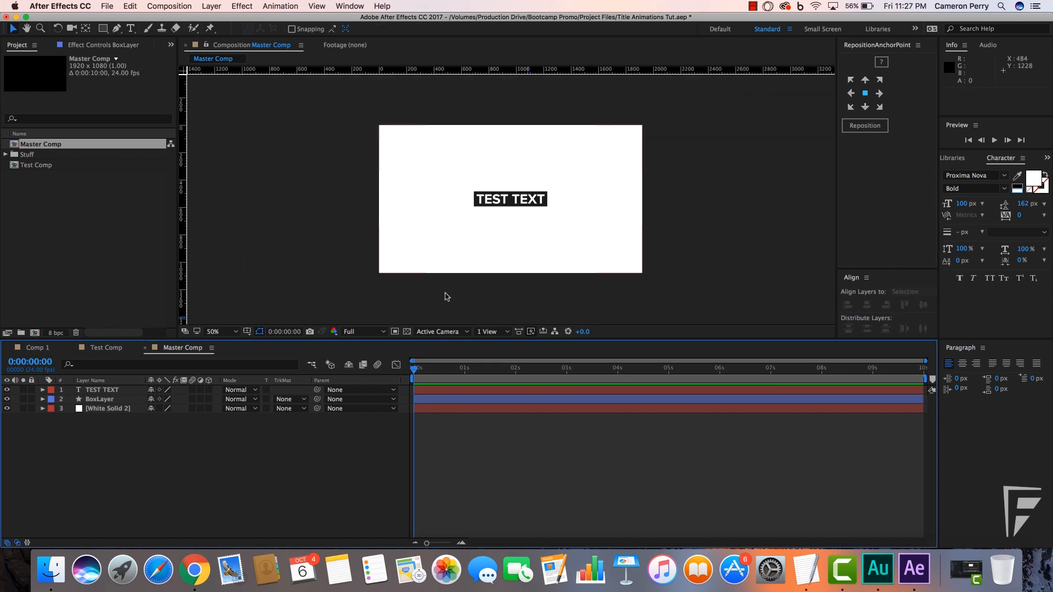
Step: Add a null object to Master Comp and rename it Controller
click(211, 6)
mouse_move(219, 19)
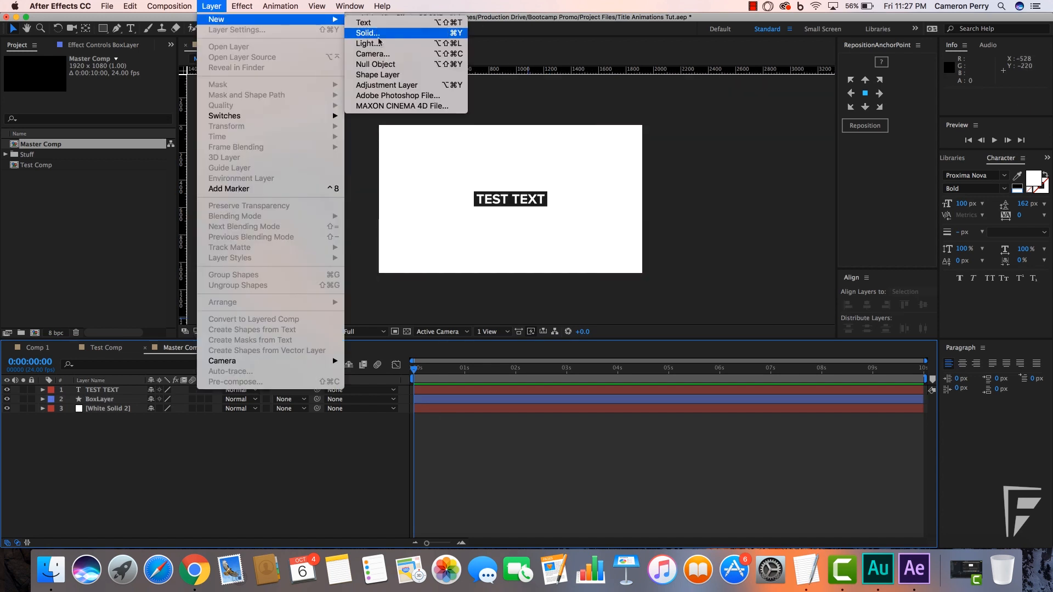
click(379, 64)
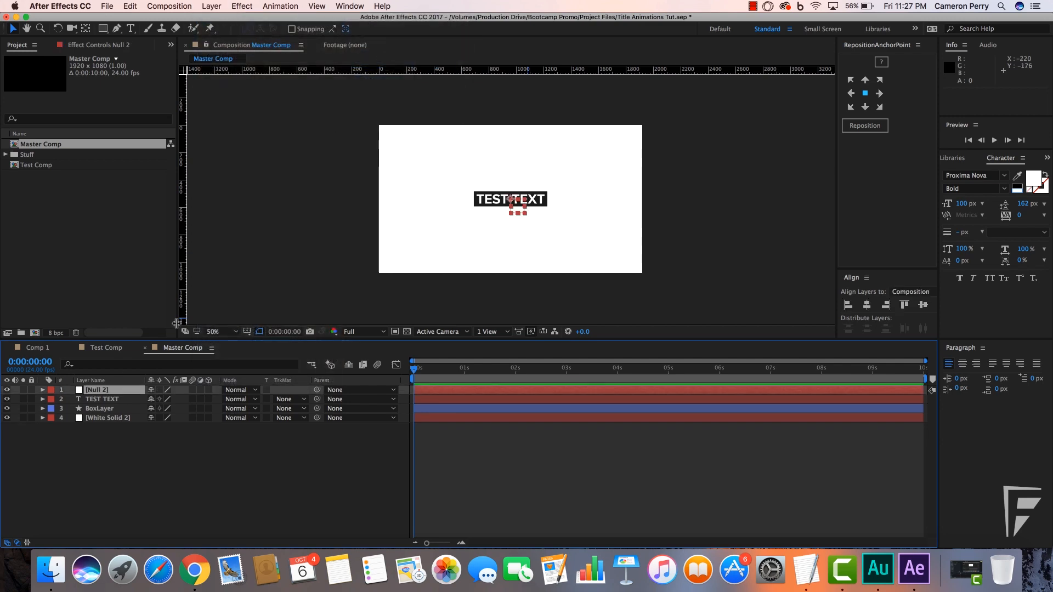
right_click(100, 391)
click(130, 539)
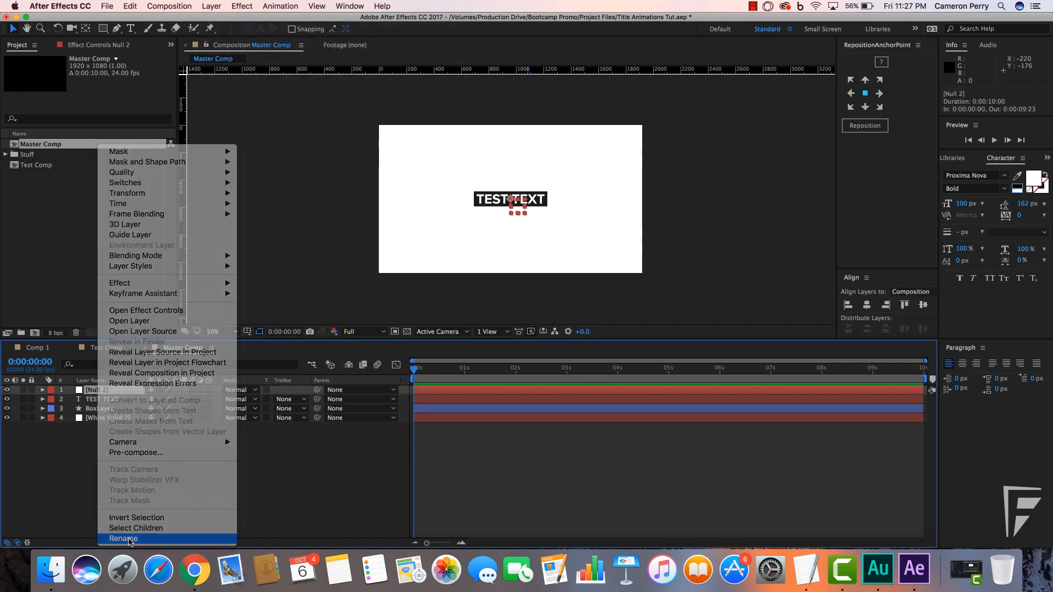
text(Control)
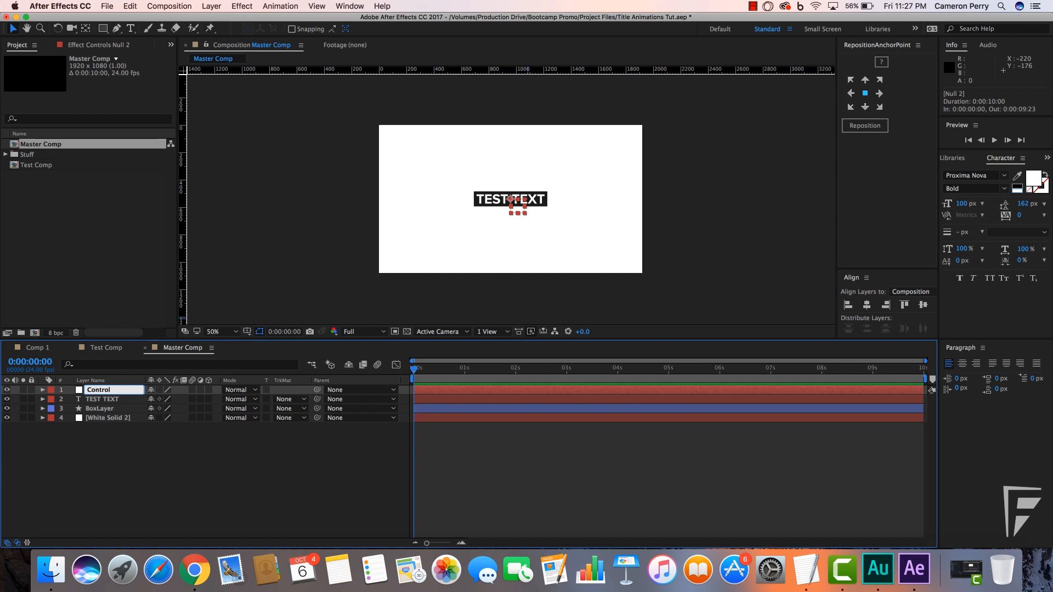
text(ler)
key(Return)
Step: Parent the TEST TEXT and BoxLayer layers to the Controller null, and deselect everything
click(104, 400)
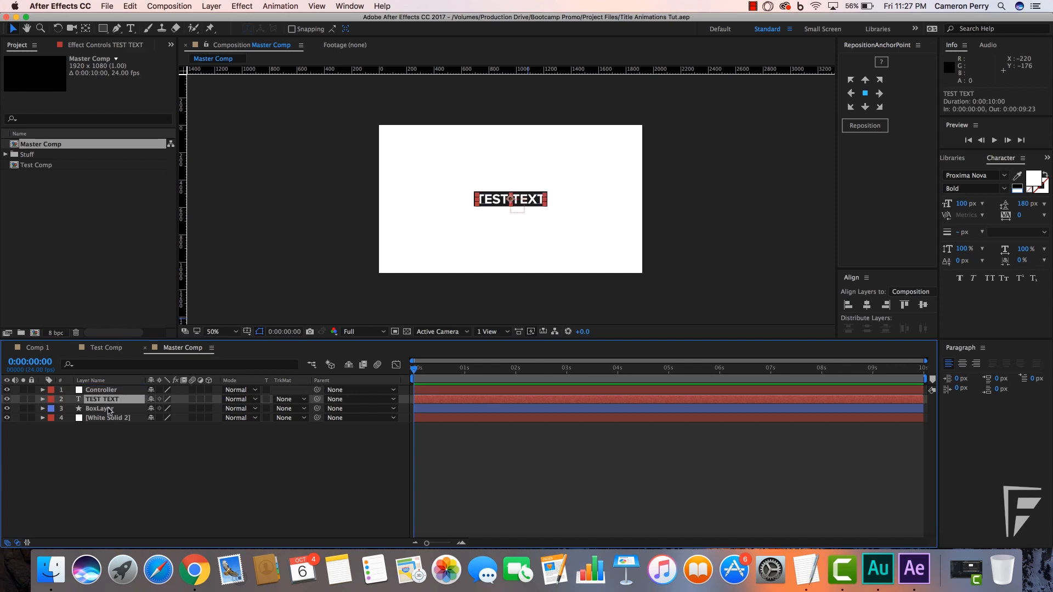
shift+click(108, 409)
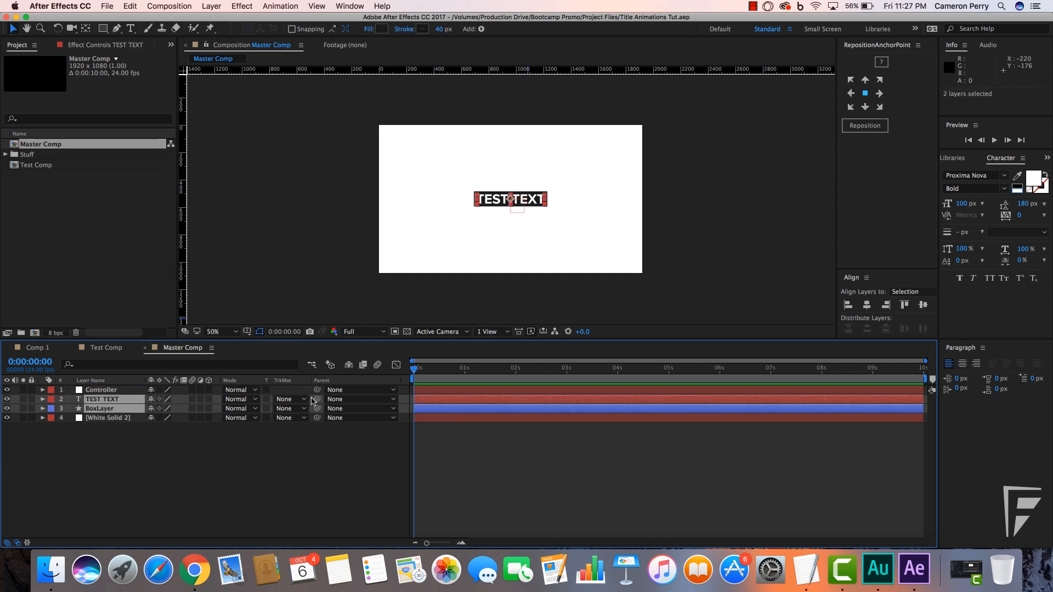
drag(317, 402, 105, 391)
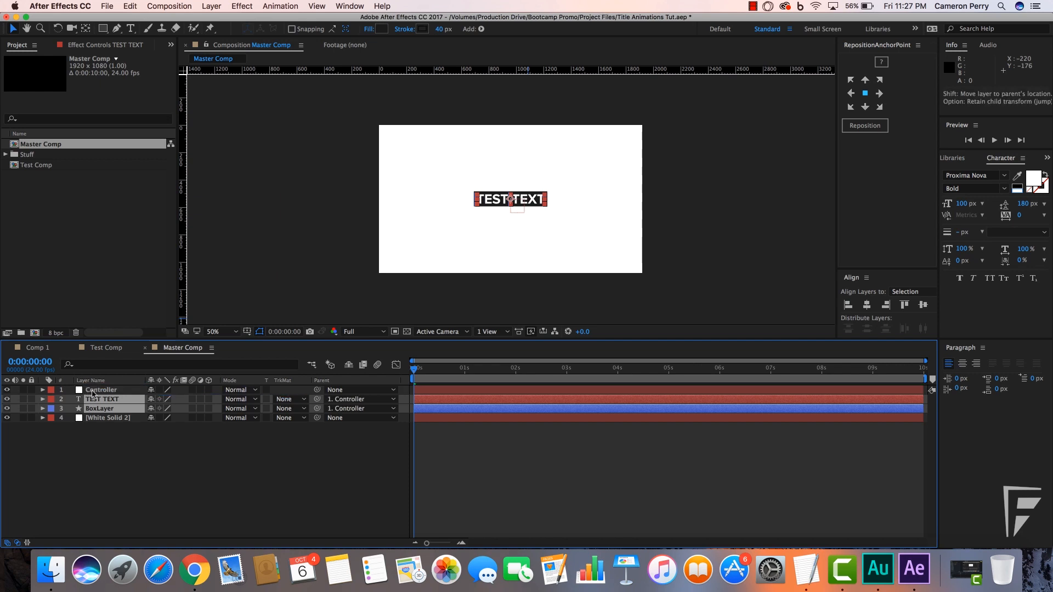
click(106, 391)
click(272, 248)
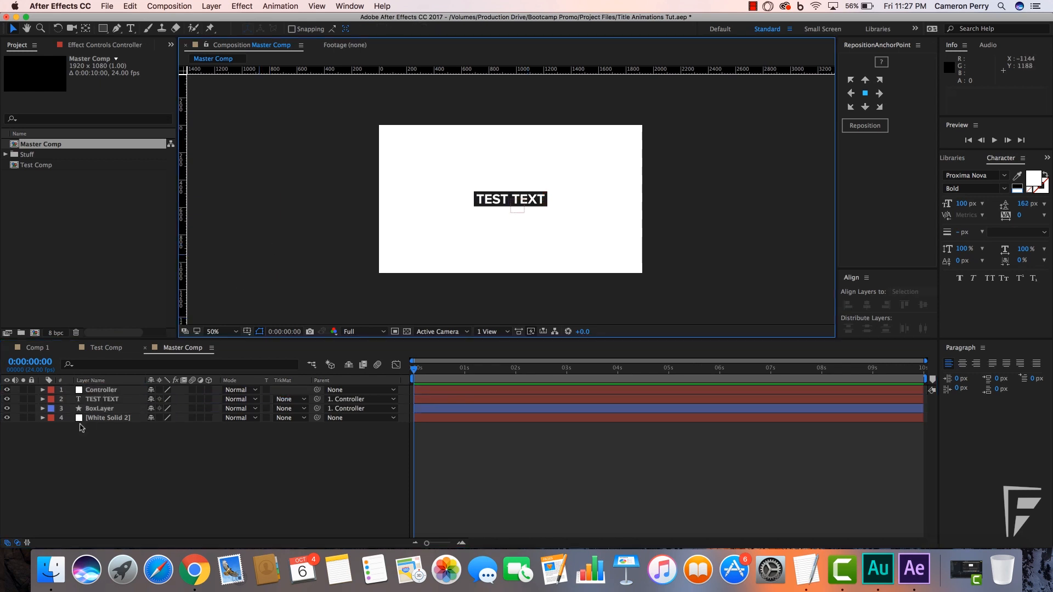
Step: Examine the offset shadow boxes behind the titles in Test Comp and return to Master Comp
click(110, 391)
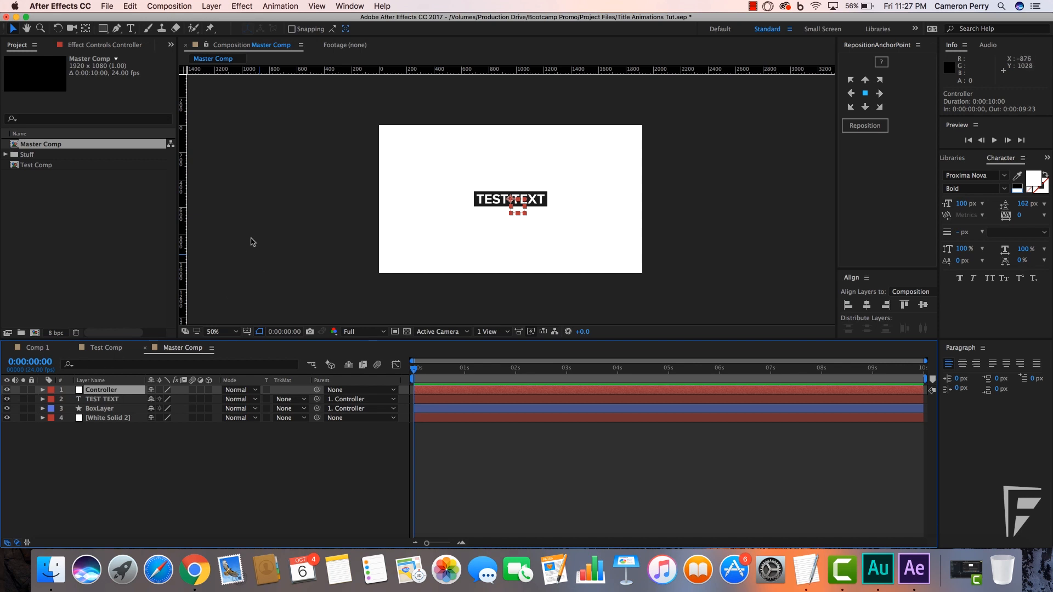
click(110, 409)
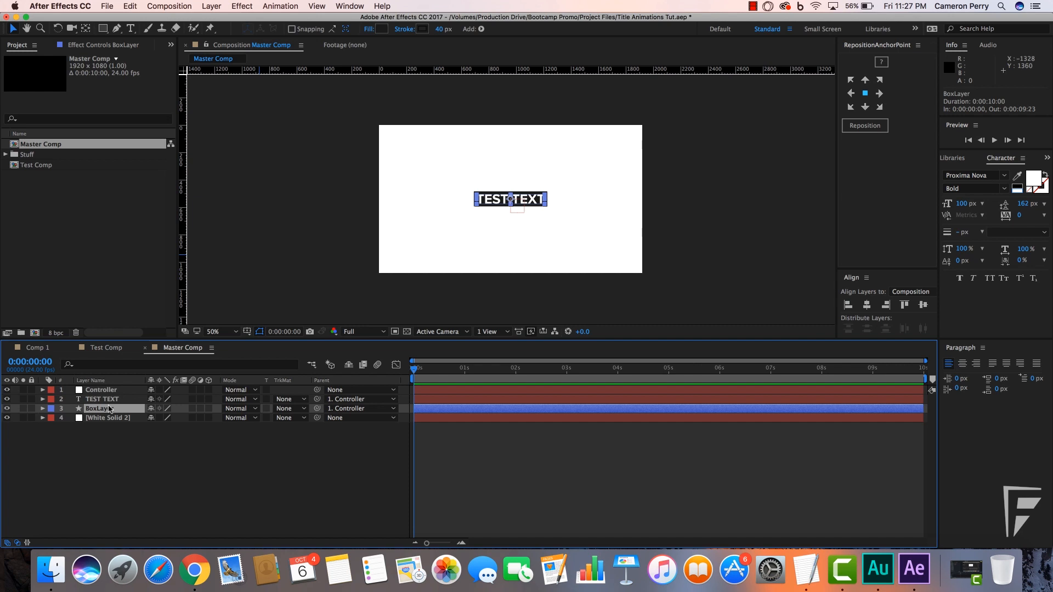
click(107, 348)
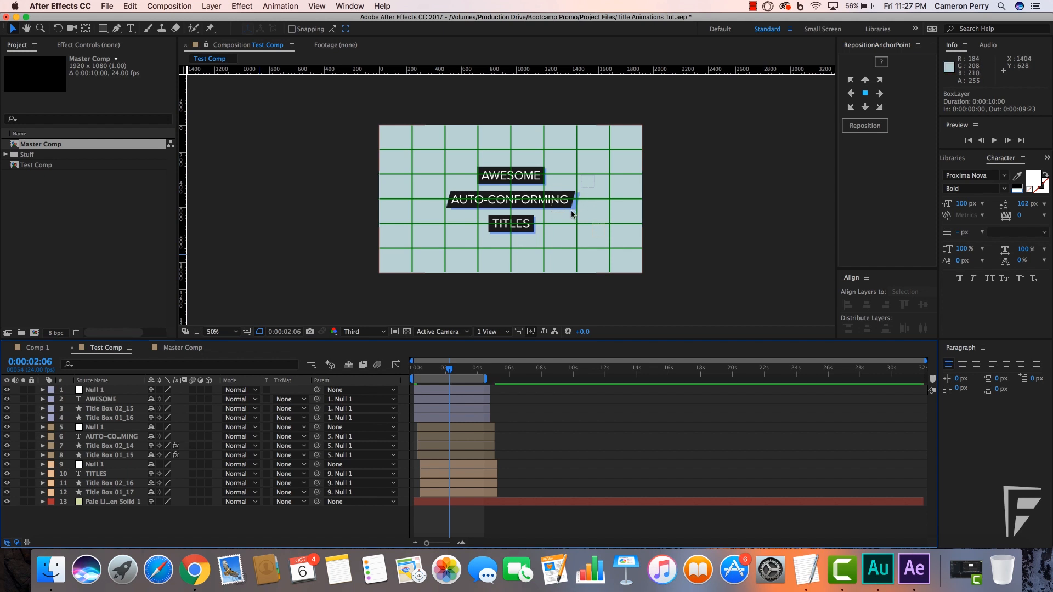
key(period)
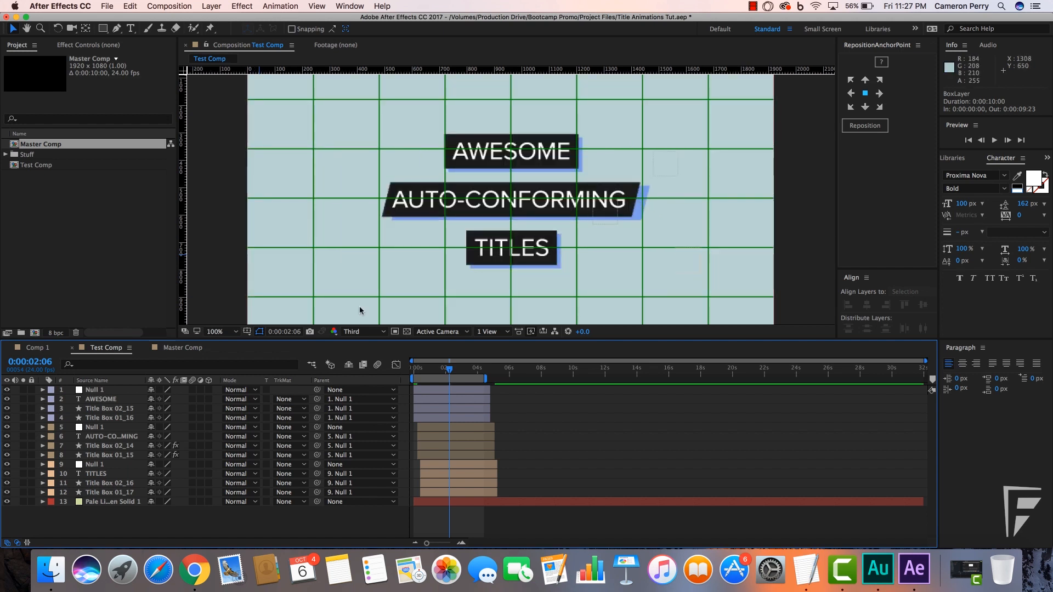
click(182, 348)
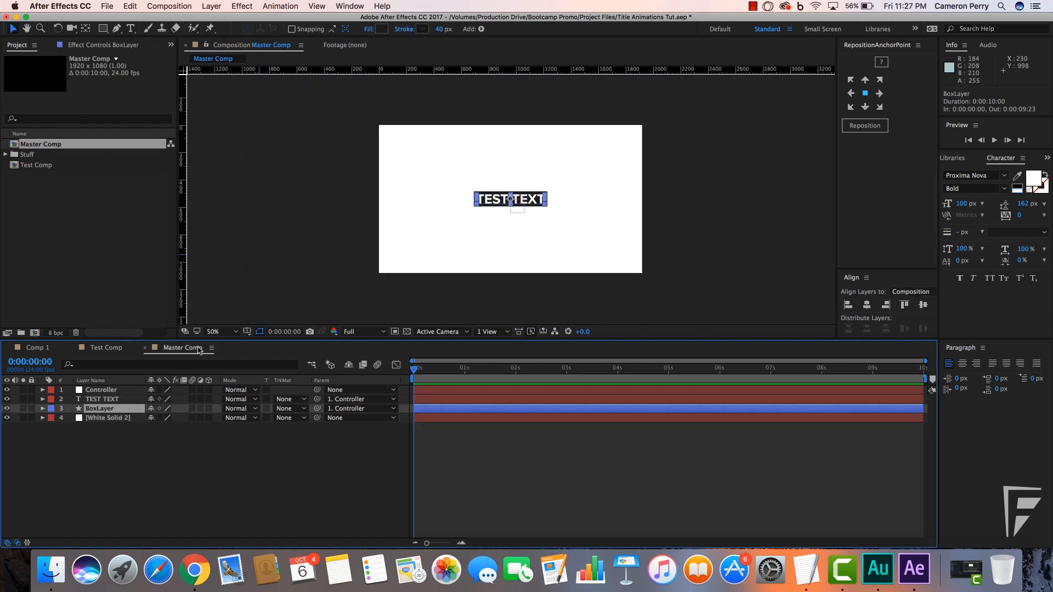
click(114, 434)
Step: Duplicate BoxLayer and set the copy's opacity to 50%
click(110, 409)
key(super+d)
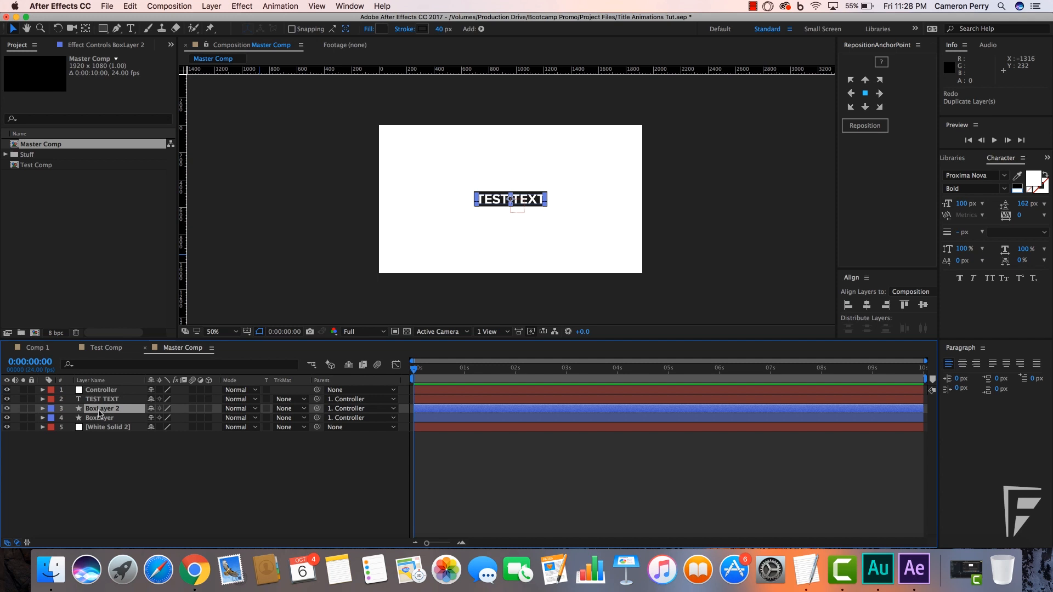
key(t)
click(157, 418)
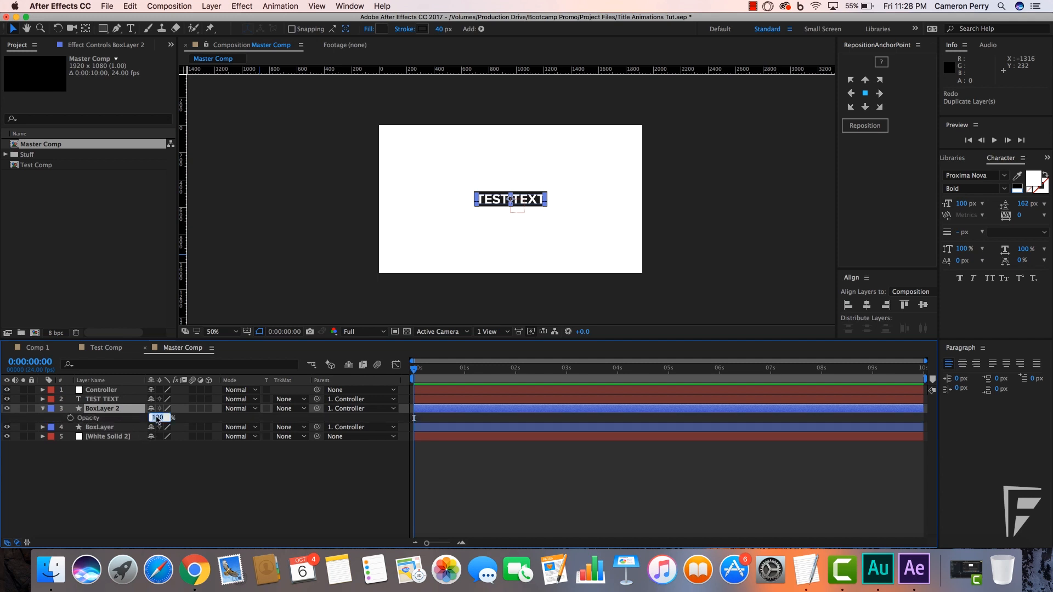
text(50)
key(Return)
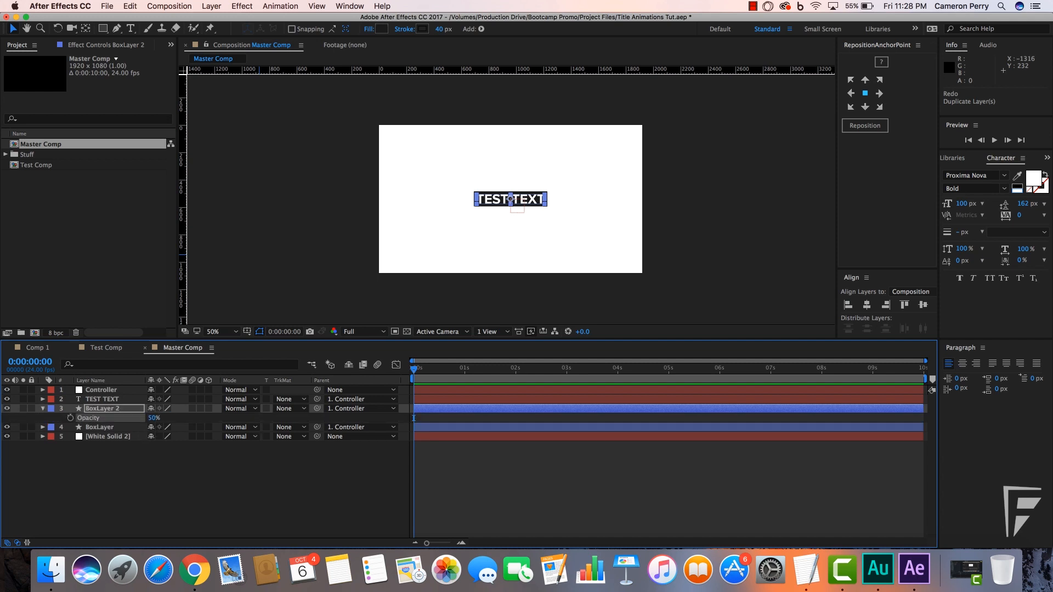
click(102, 422)
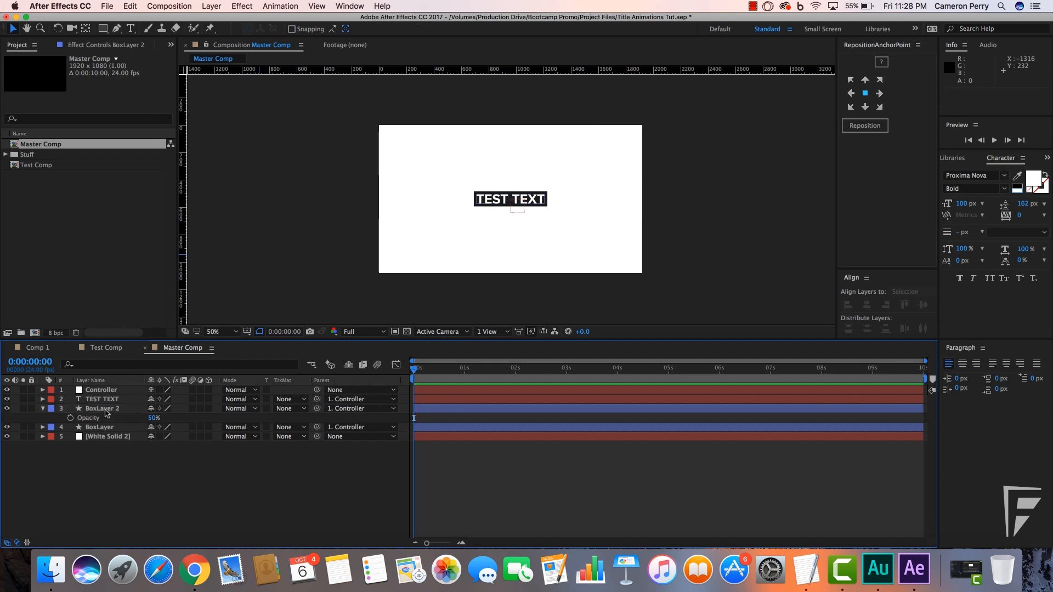
Step: Place the duplicate box layer beneath BoxLayer and offset it about 20 px down and 20 px to the right as a shadow
click(106, 410)
drag(106, 409, 96, 432)
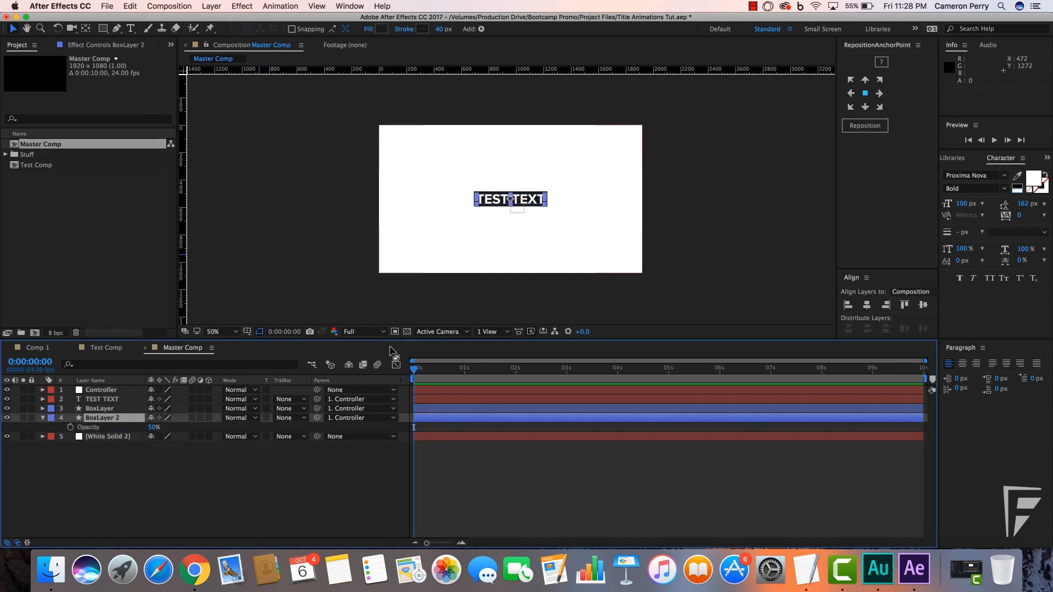
key(period)
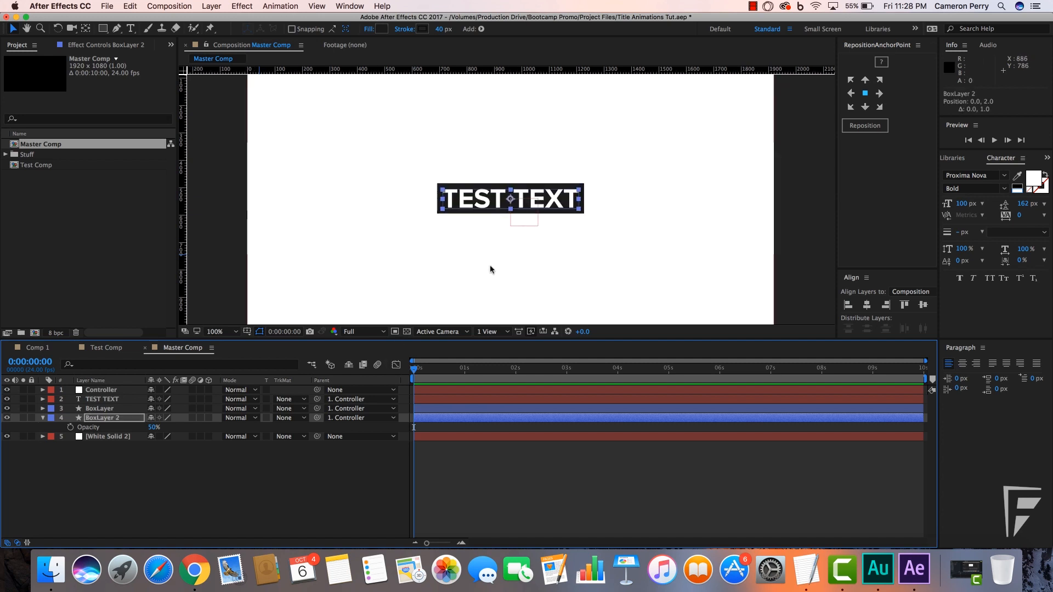
key(Down)
key(Down)
key(Down)
key(Down)
key(Down)
key(Down)
key(Down)
key(Down)
key(Down)
key(Down)
key(Down)
key(Down)
key(Down)
key(Down)
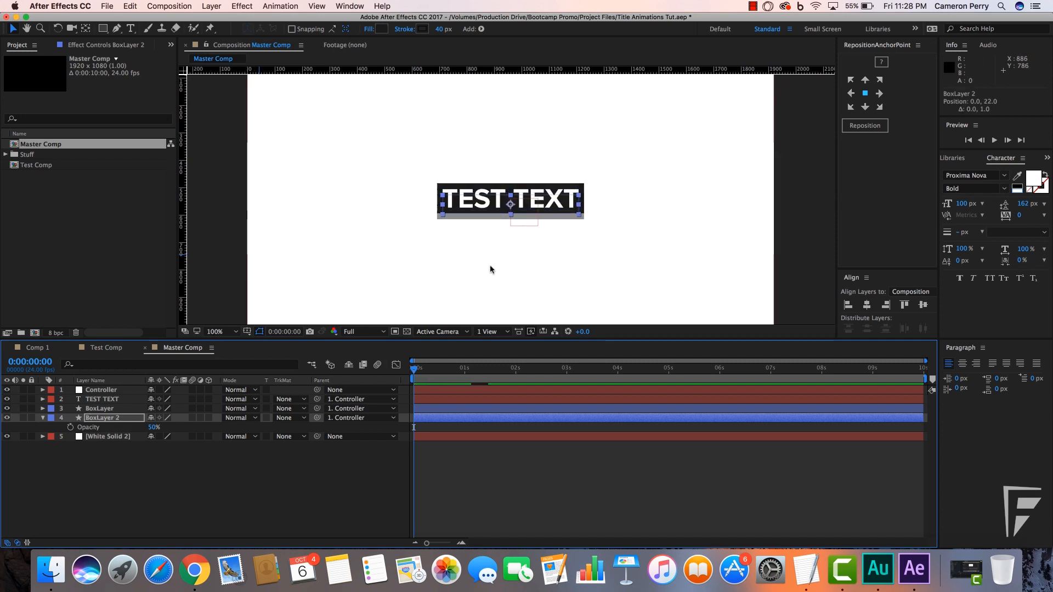
key(Right)
key(Right)
key(Right)
key(Right)
key(Right)
key(Right)
key(Right)
key(Right)
key(Right)
key(Right)
key(Right)
key(Right)
key(Right)
key(Right)
key(Right)
key(Right)
key(Right)
key(Right)
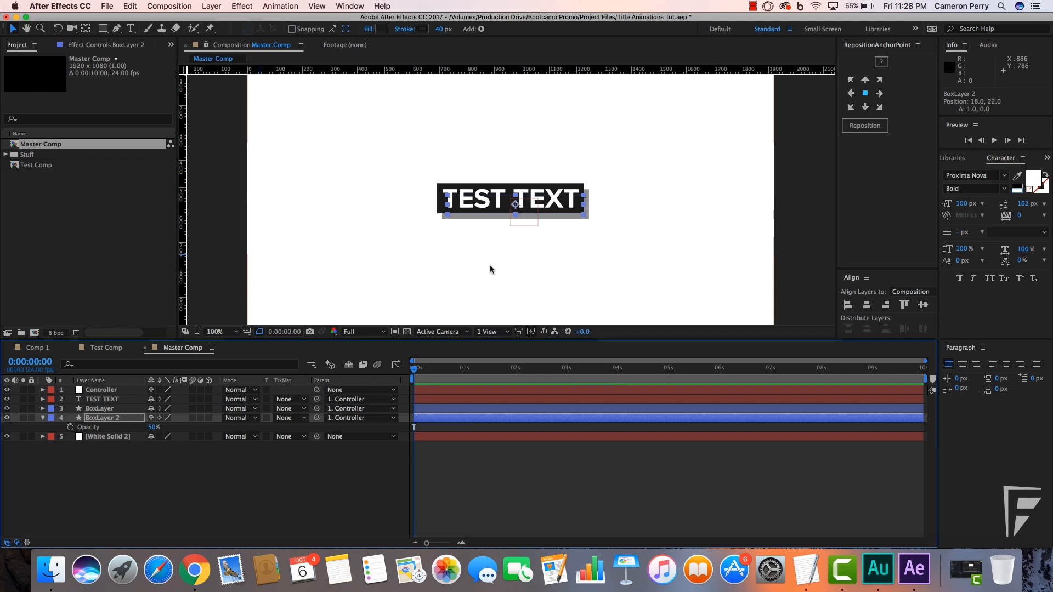
key(Up)
key(Up)
key(comma)
click(670, 207)
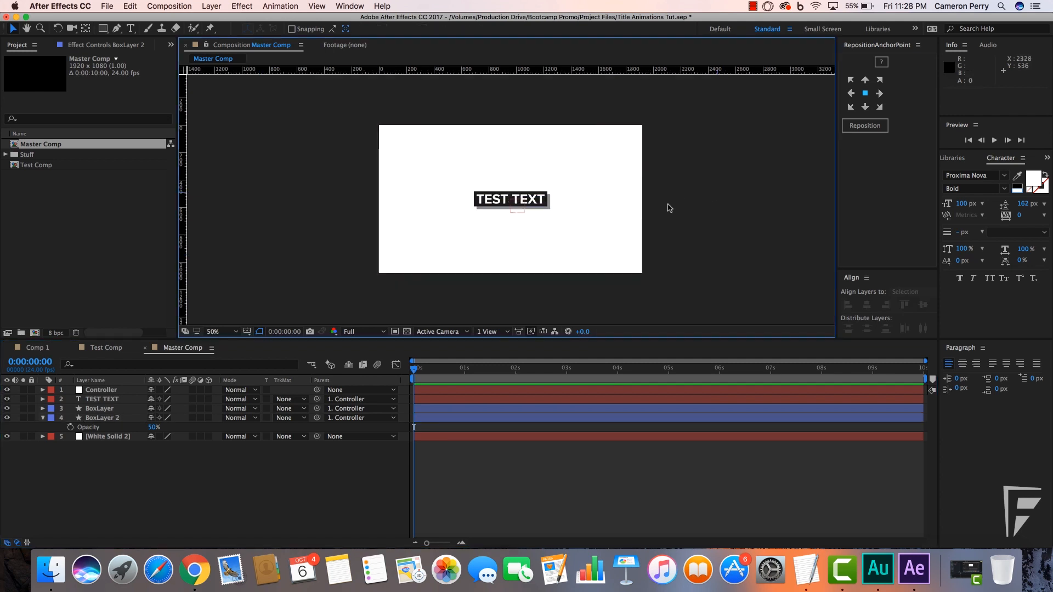
key(period)
click(431, 419)
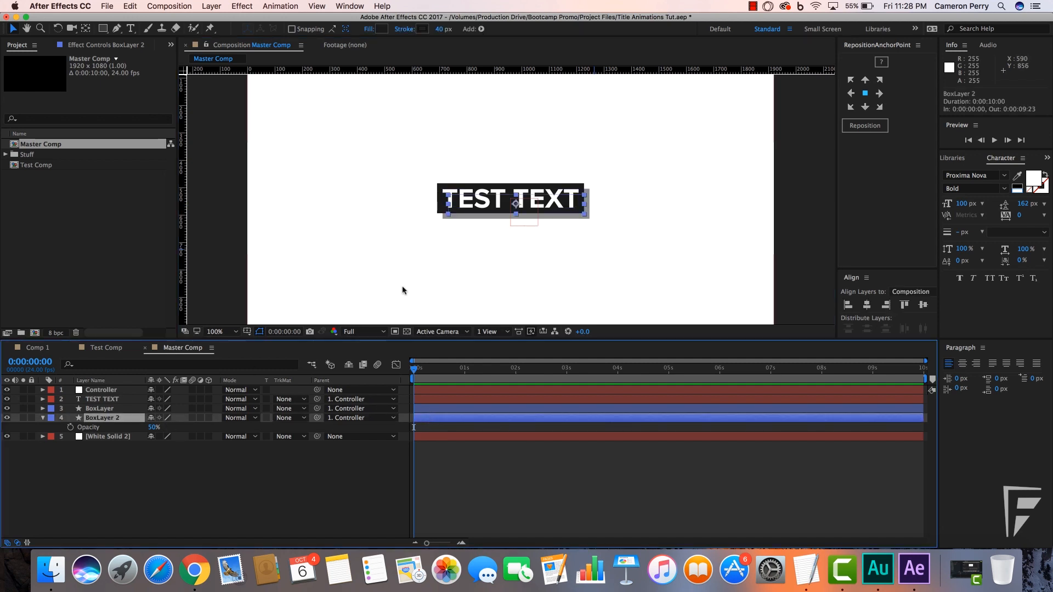
Step: Test the conforming boxes by adding "sdfsd" after TEST TEXT, and remove the extra characters again
click(142, 400)
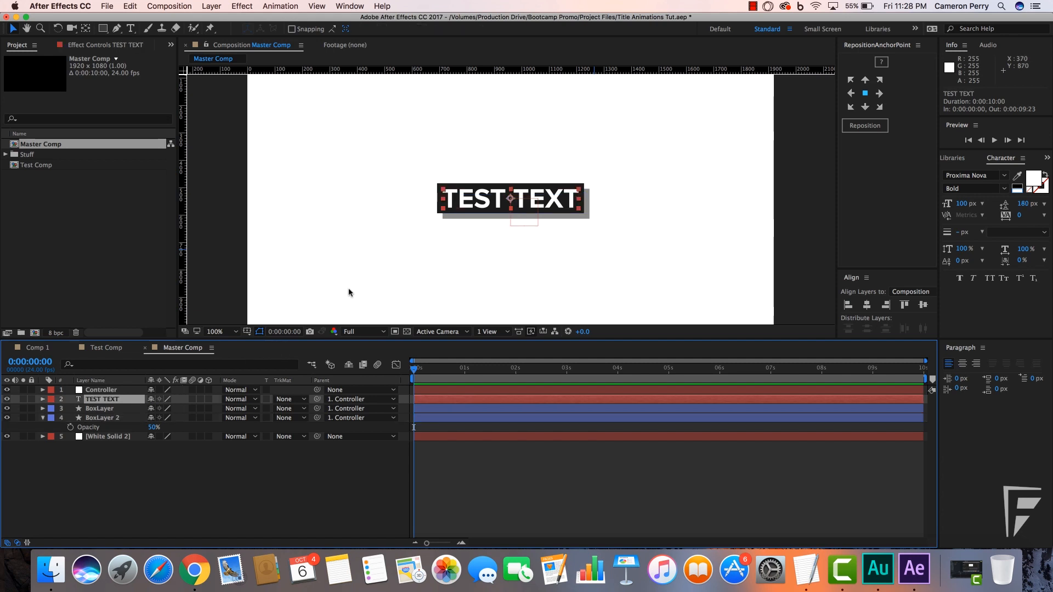
key(super+t)
click(575, 196)
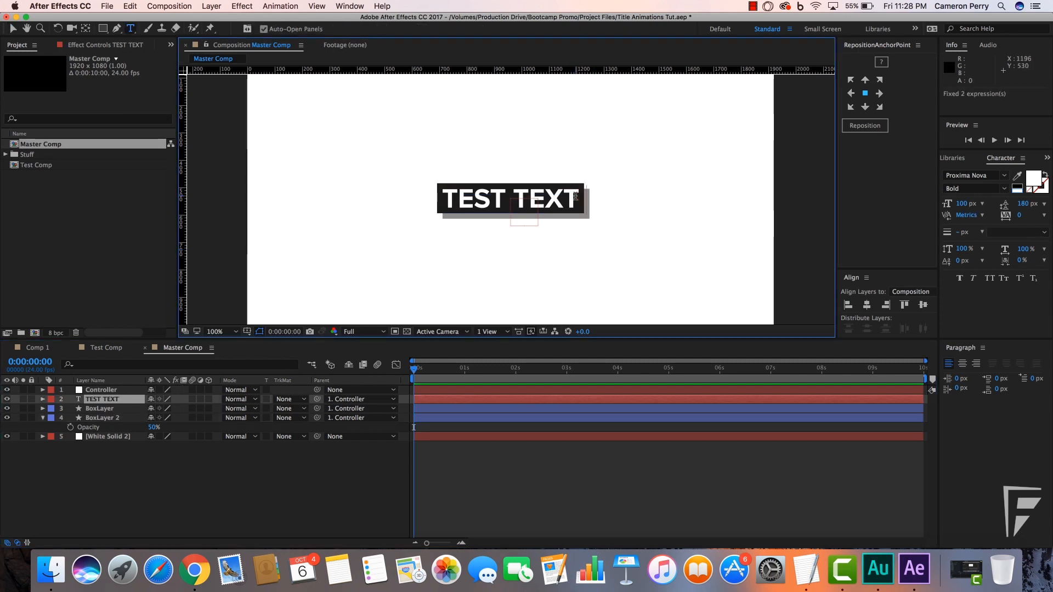
text(sdfsd)
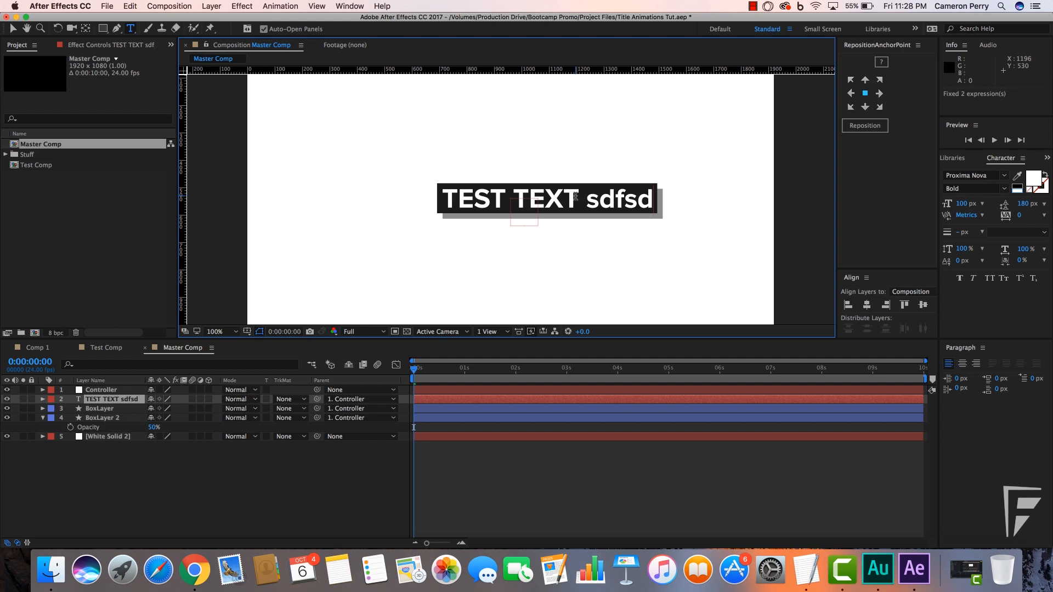
key(BackSpace)
key(BackSpace)
key(BackSpace)
key(BackSpace)
key(BackSpace)
key(BackSpace)
key(super+Return)
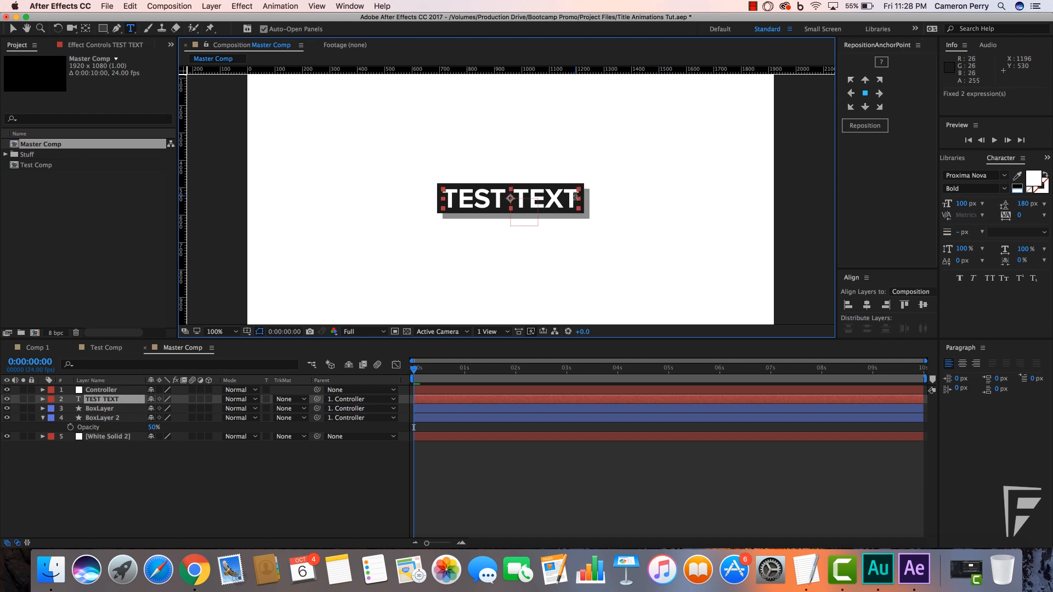
key(c)
key(v)
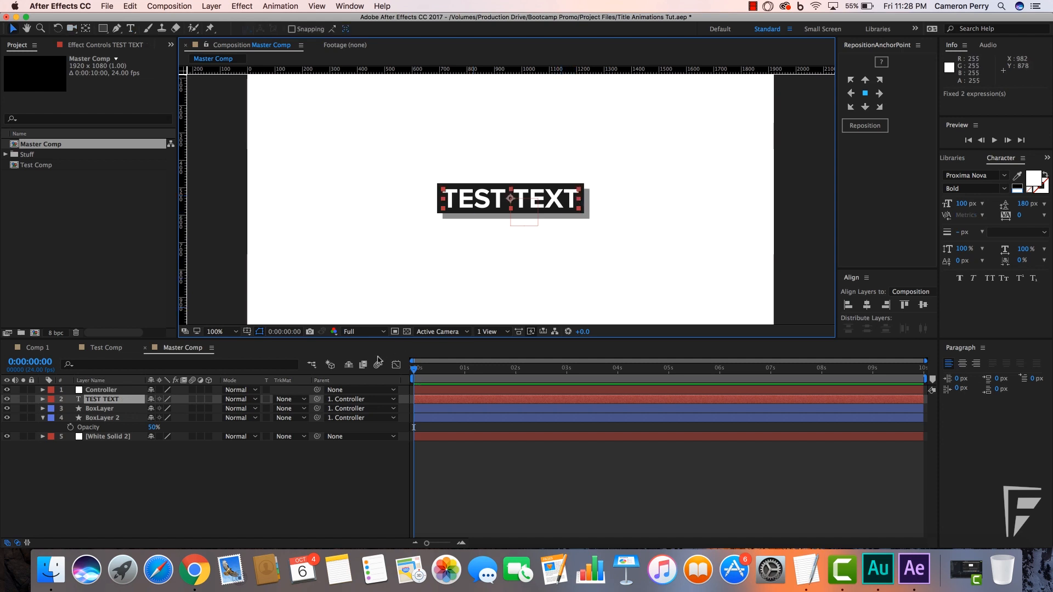
Step: Collapse BoxLayer 2's properties and deselect all layers
click(94, 418)
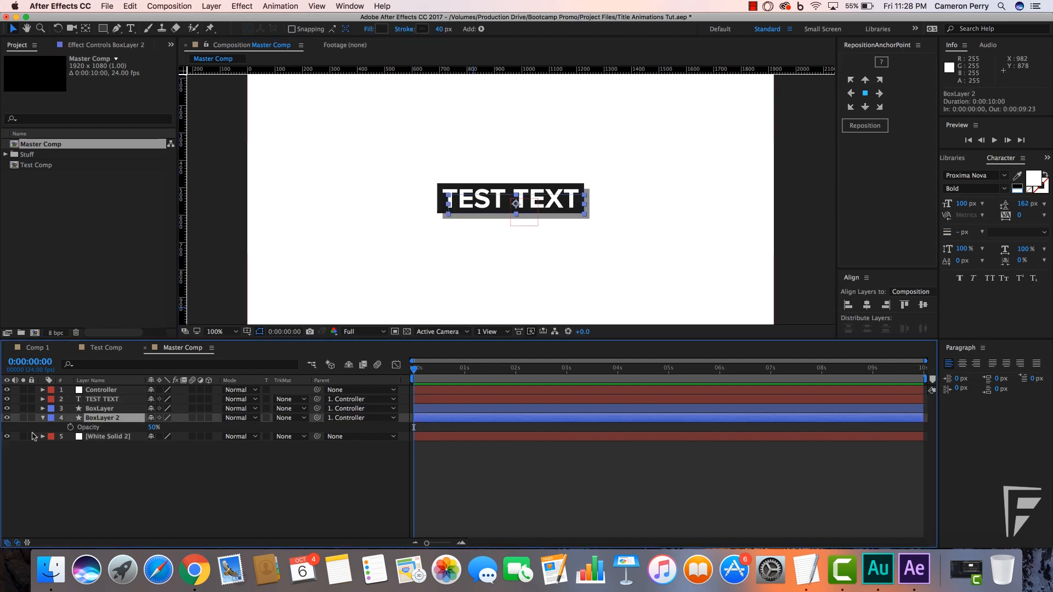
click(43, 418)
click(330, 227)
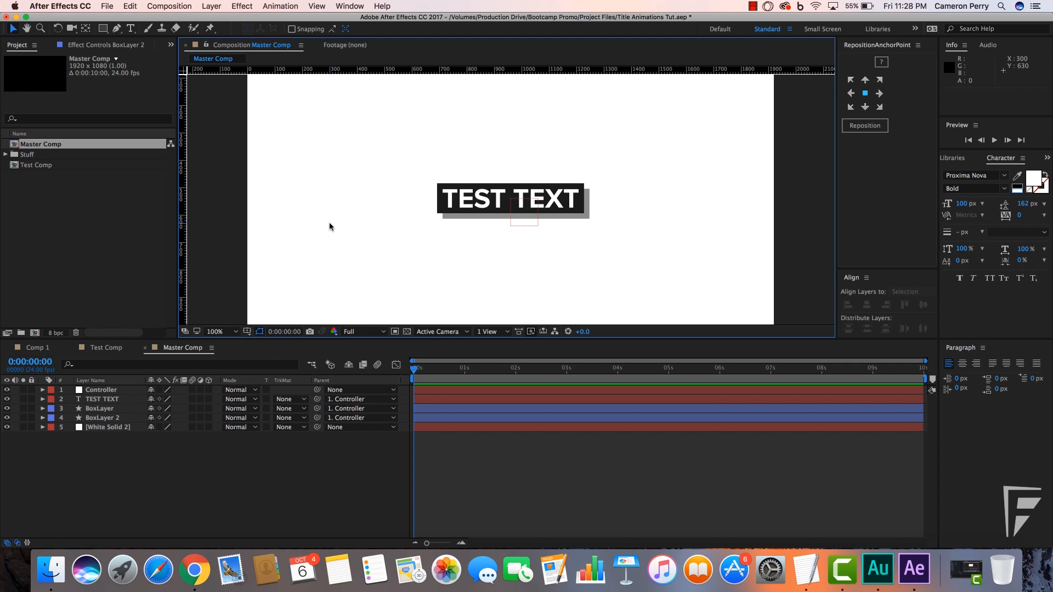
Step: Add a Scale text animator to the TEST TEXT layer and expand its Range Selector 1
key(comma)
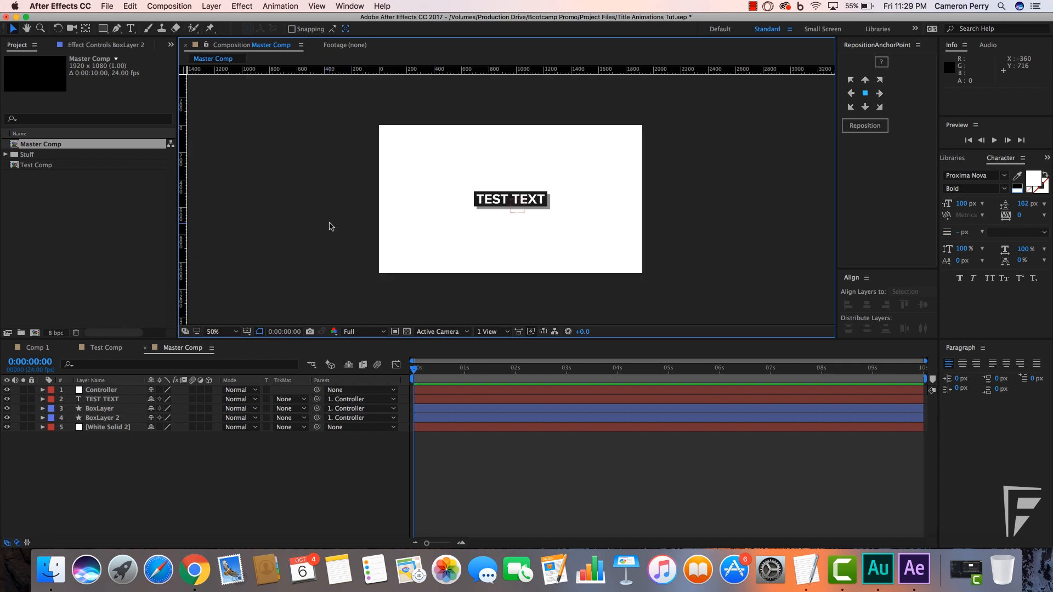
click(42, 400)
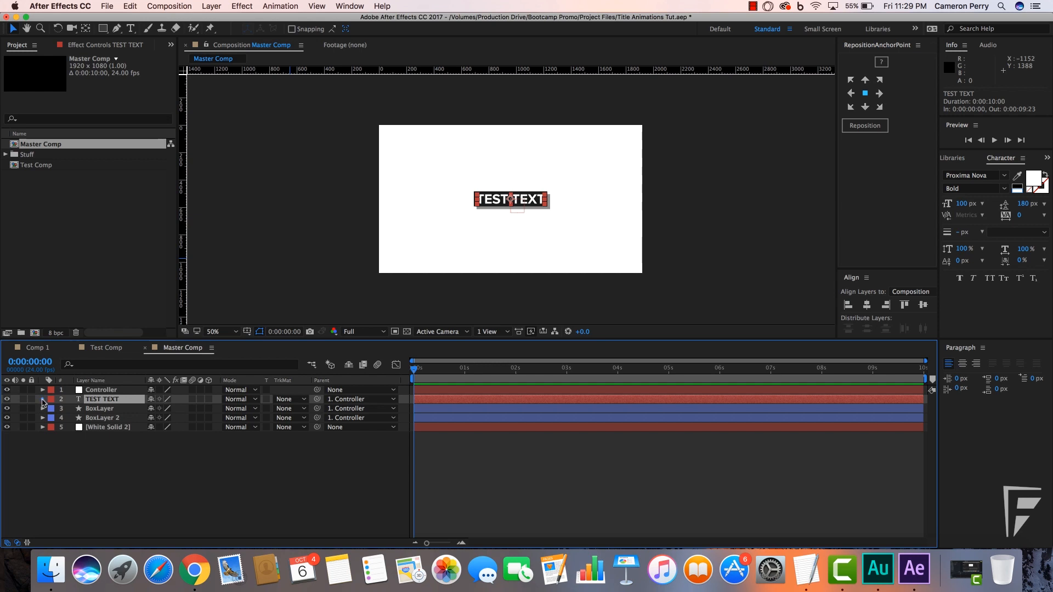
click(43, 400)
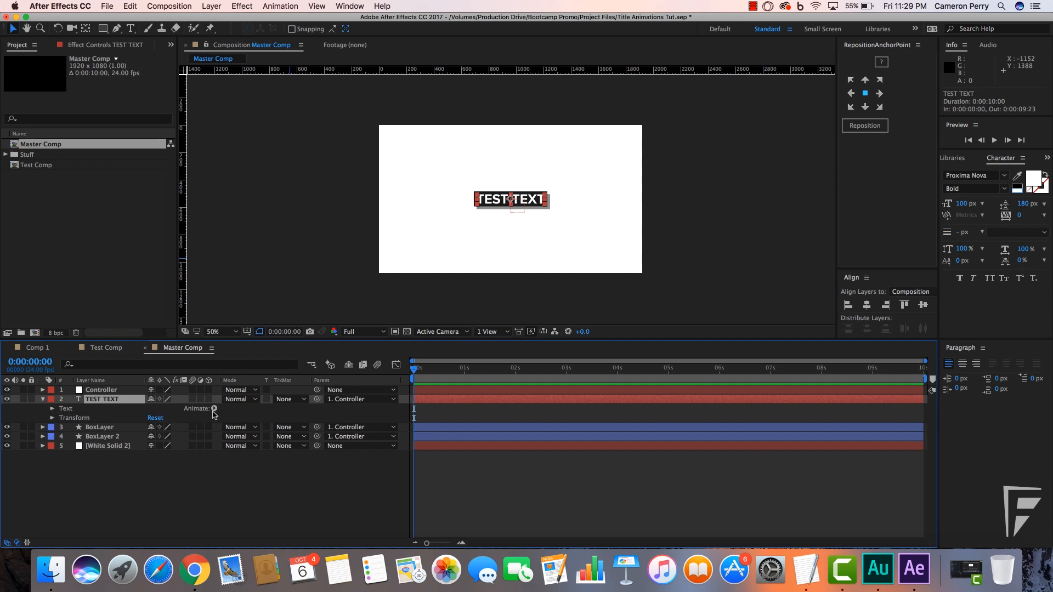
click(214, 409)
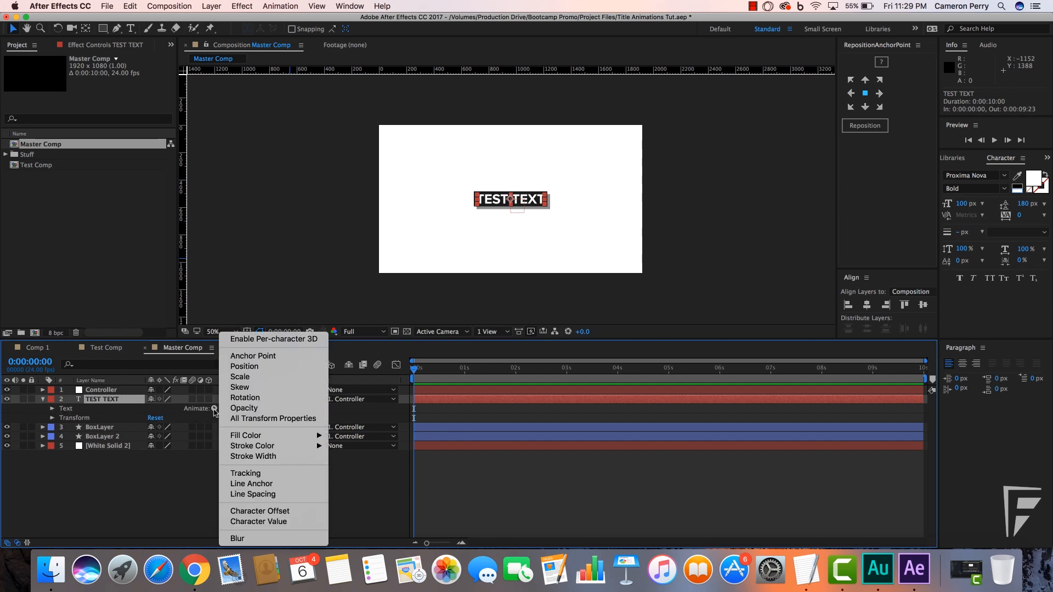
click(250, 378)
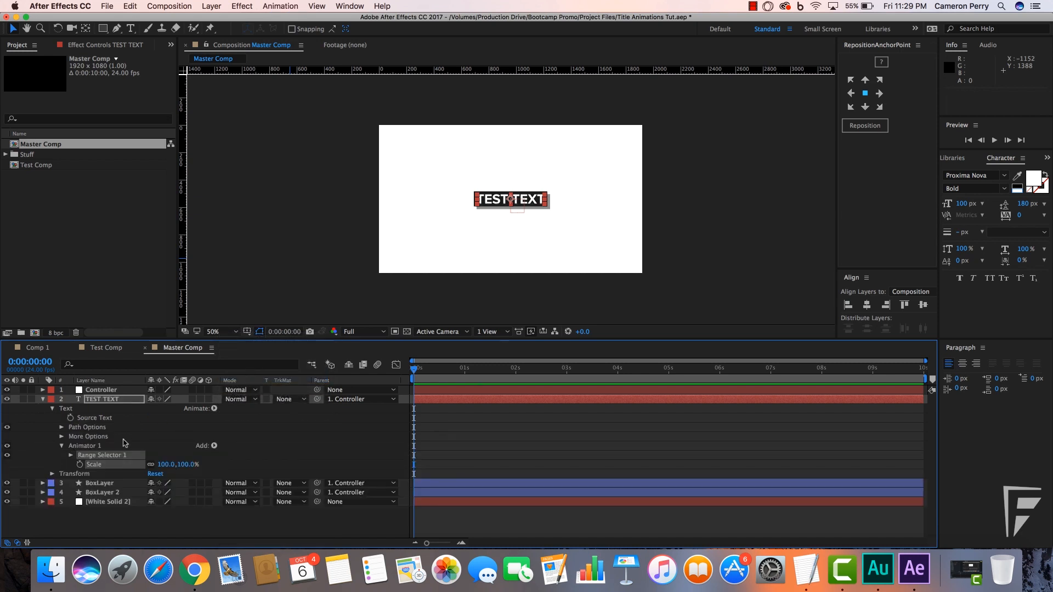
click(70, 456)
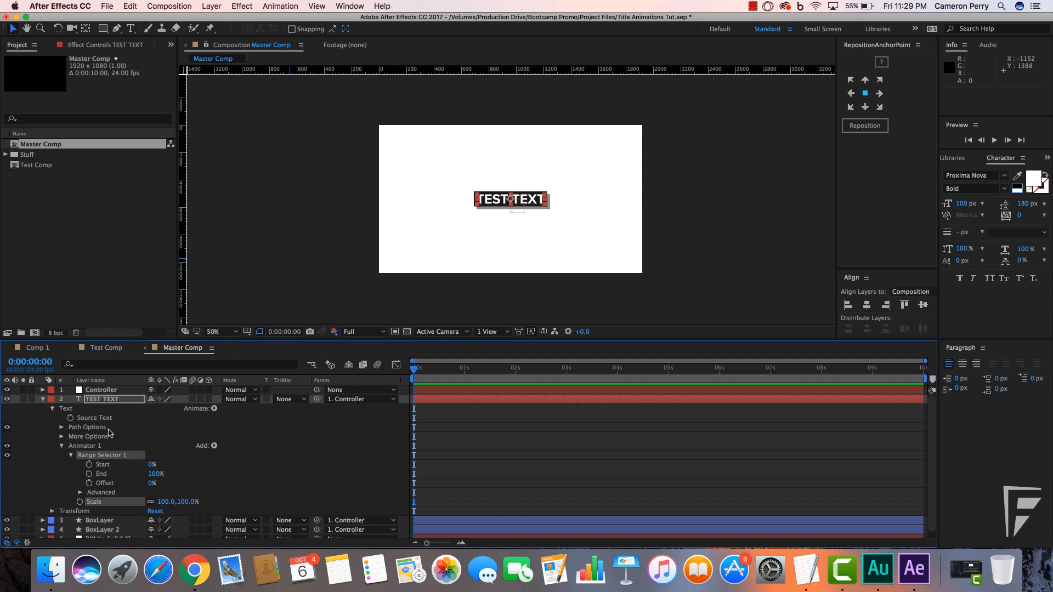
Step: Set the text animator's Scale to 0% in both dimensions
scroll(110, 433, down, 1)
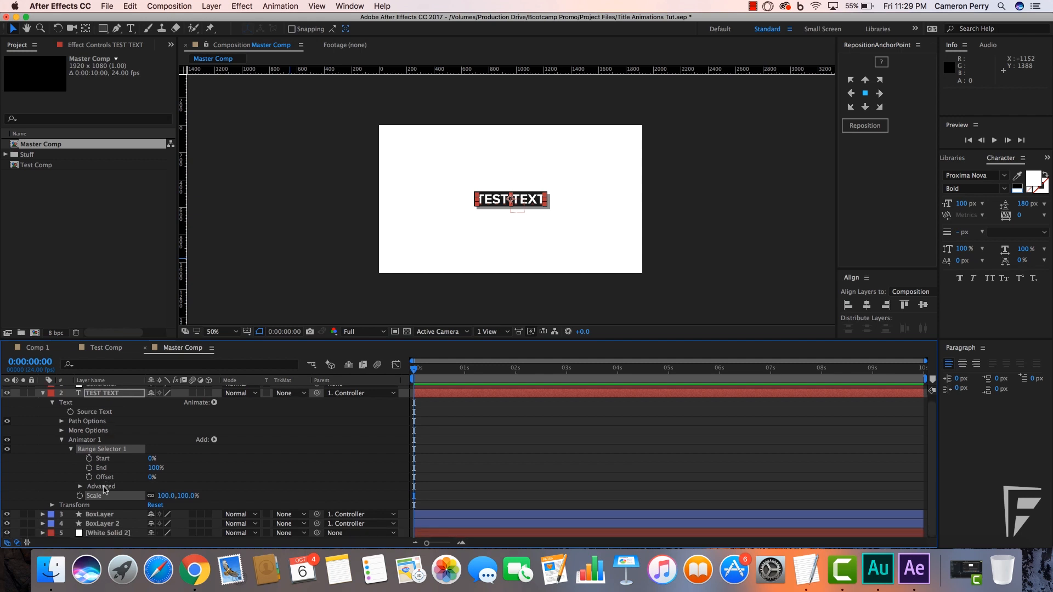
key(super+z)
click(165, 497)
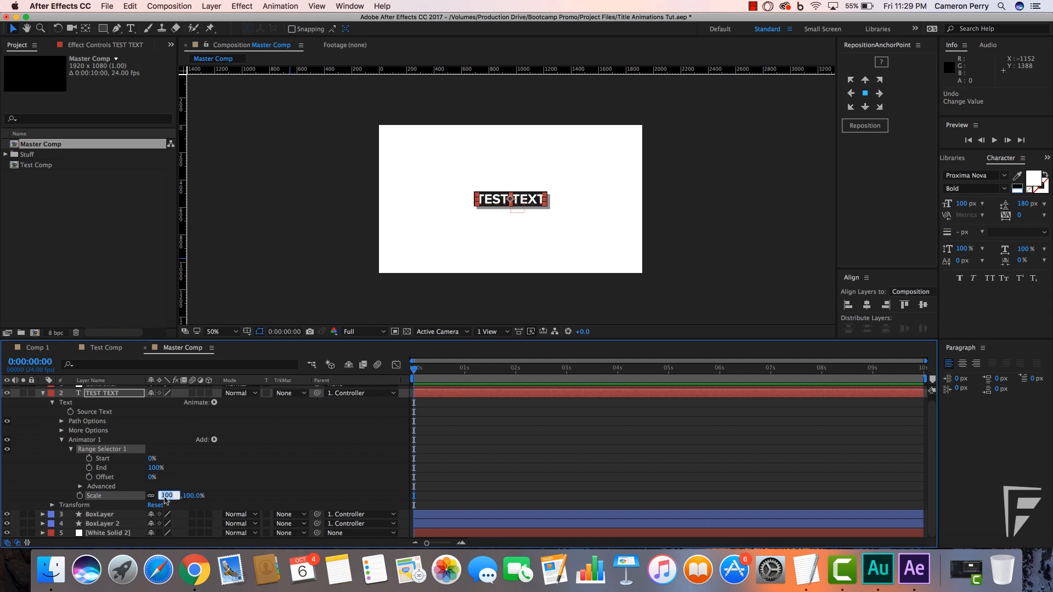
text(0)
key(Return)
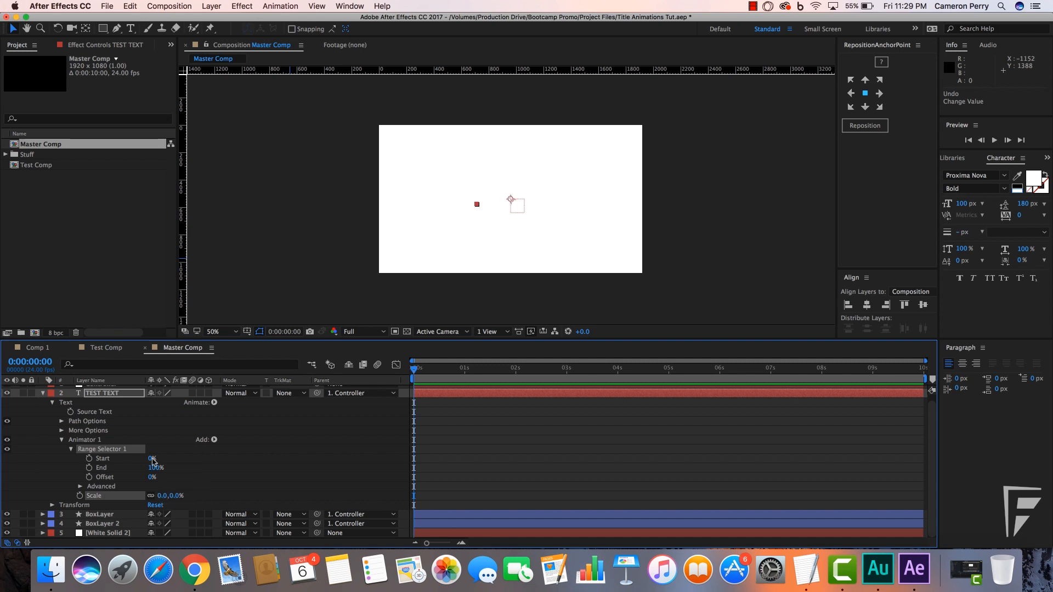
Step: Keyframe Range Selector 1's Start at 0% at the beginning of the composition
click(105, 460)
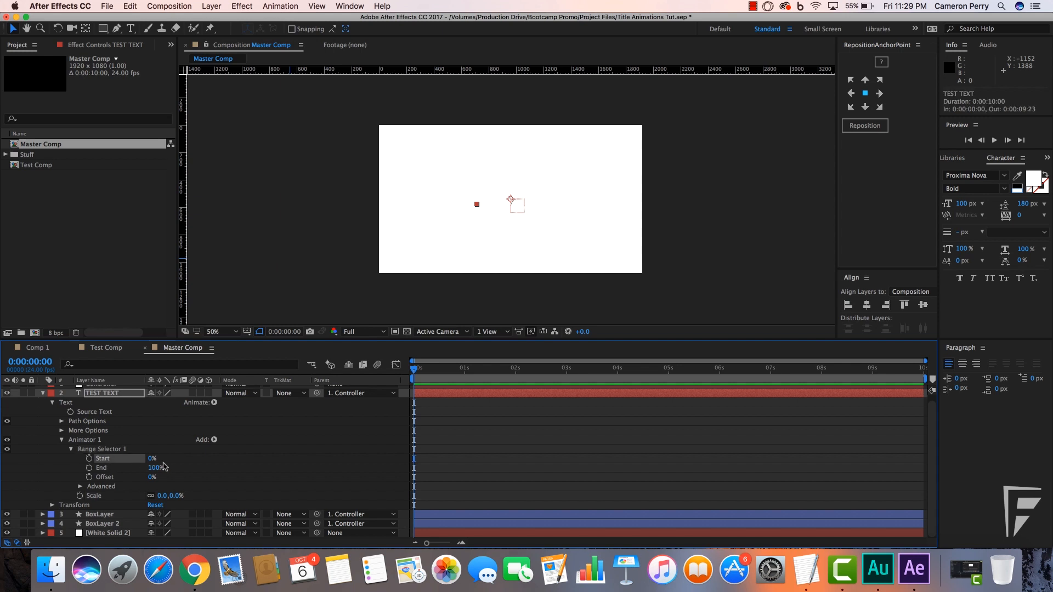
drag(150, 461, 100, 449)
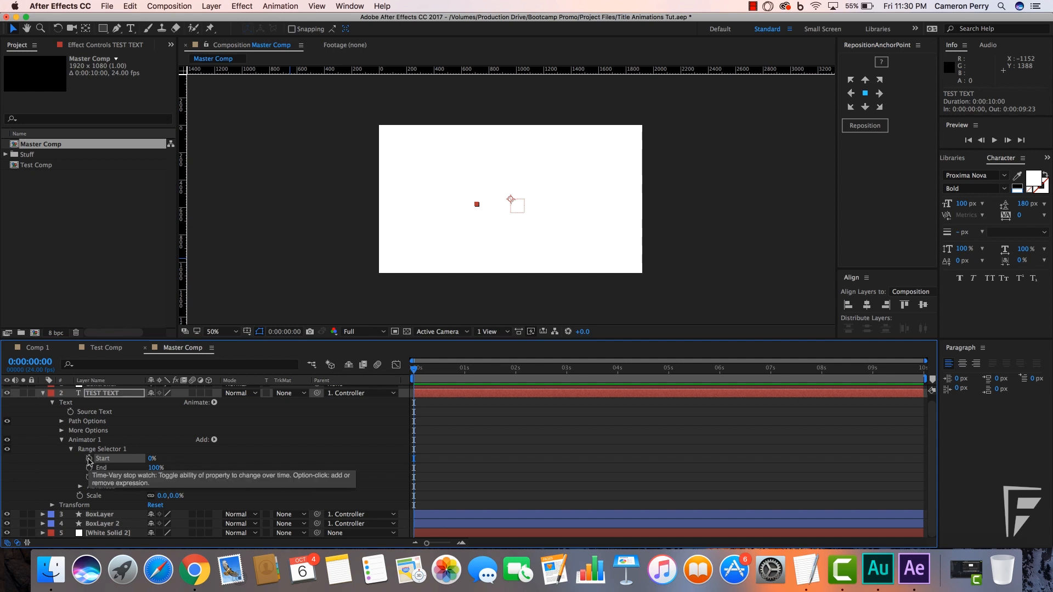
click(89, 460)
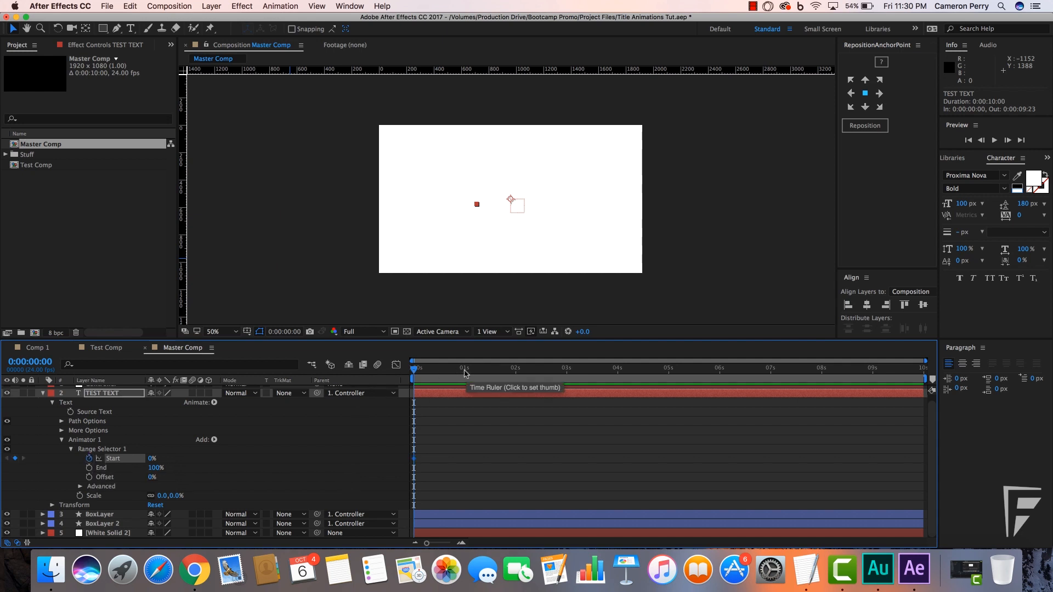
Step: Add a 100% keyframe for Range Selector 1's Start at 0:00:00:15 and deselect everything
click(432, 370)
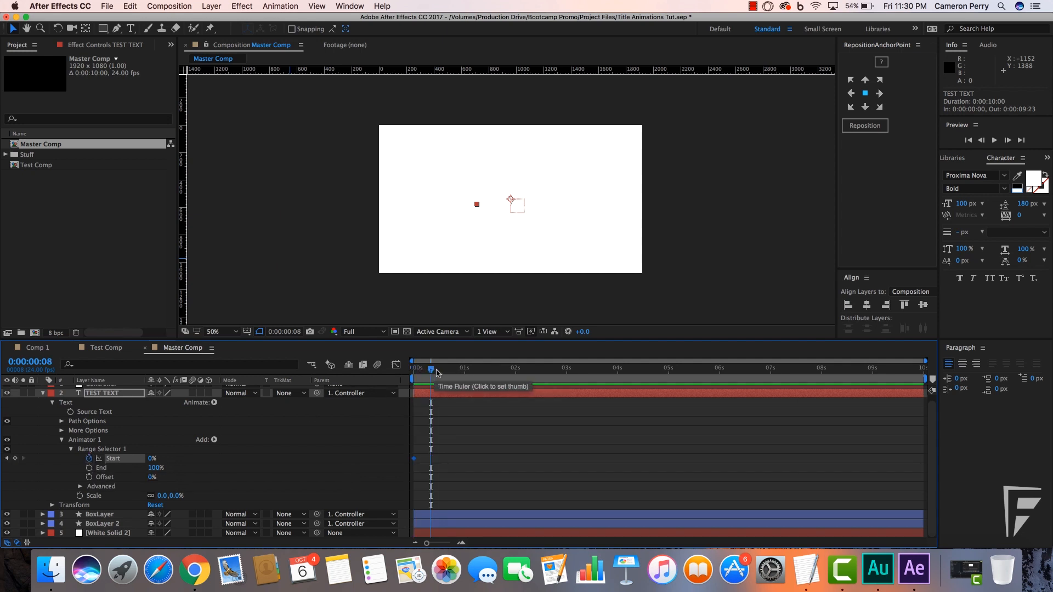
key(Page_Down)
key(Page_Down)
key(Page_Down)
key(Page_Down)
key(Page_Down)
key(Page_Down)
key(Page_Down)
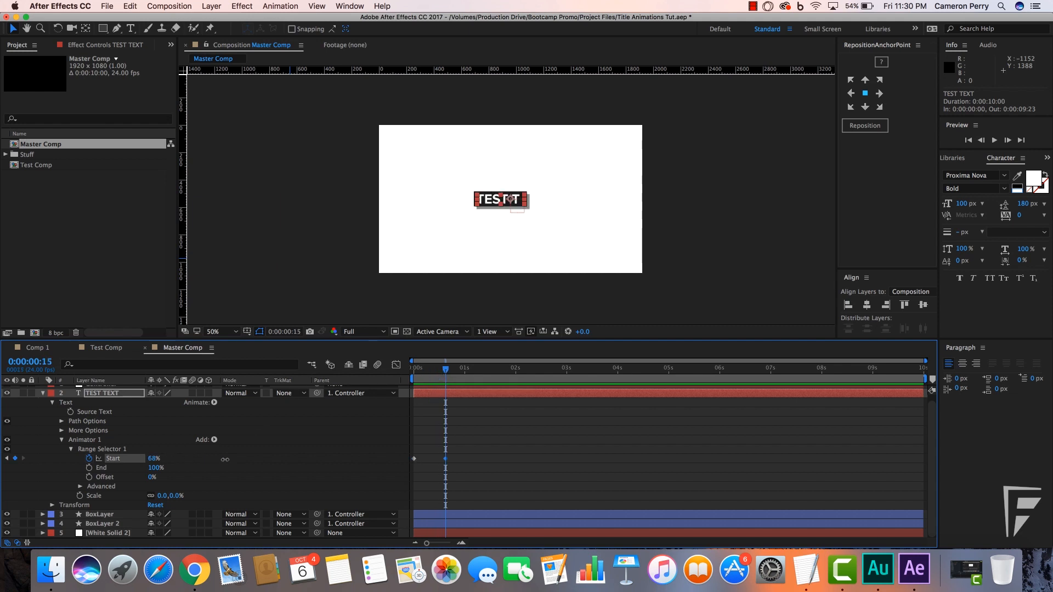
drag(153, 458, 337, 479)
click(471, 451)
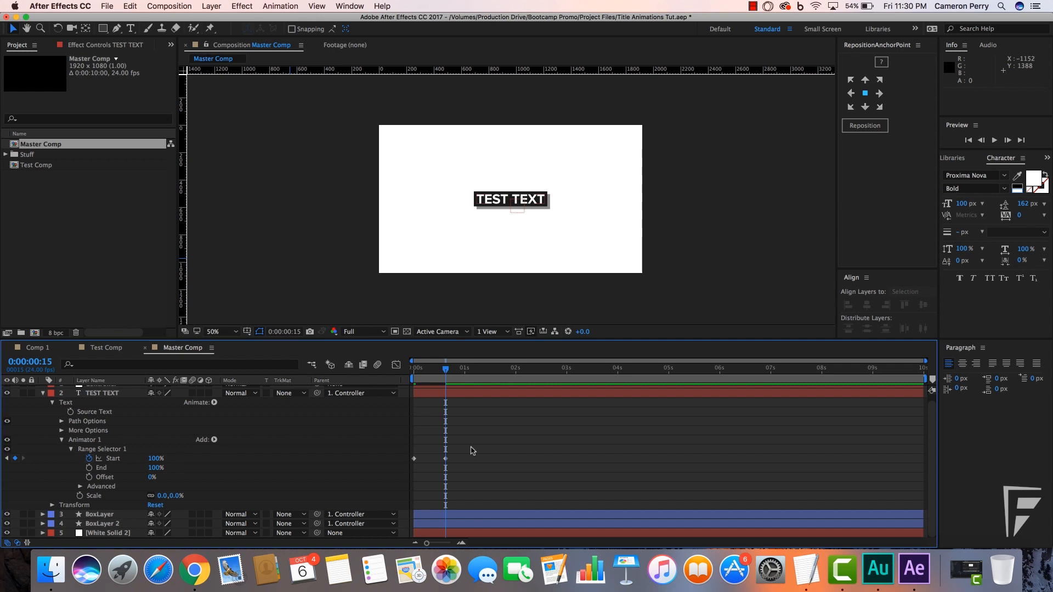
Step: Preview the reveal and move the 100% Start keyframe to 0:00:01:00
key(space)
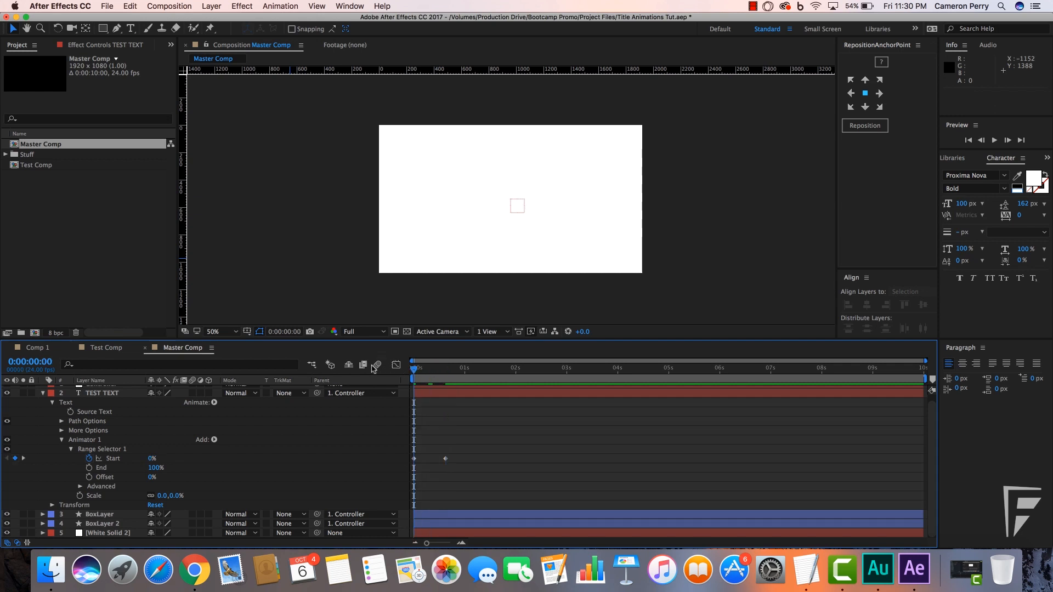
click(465, 370)
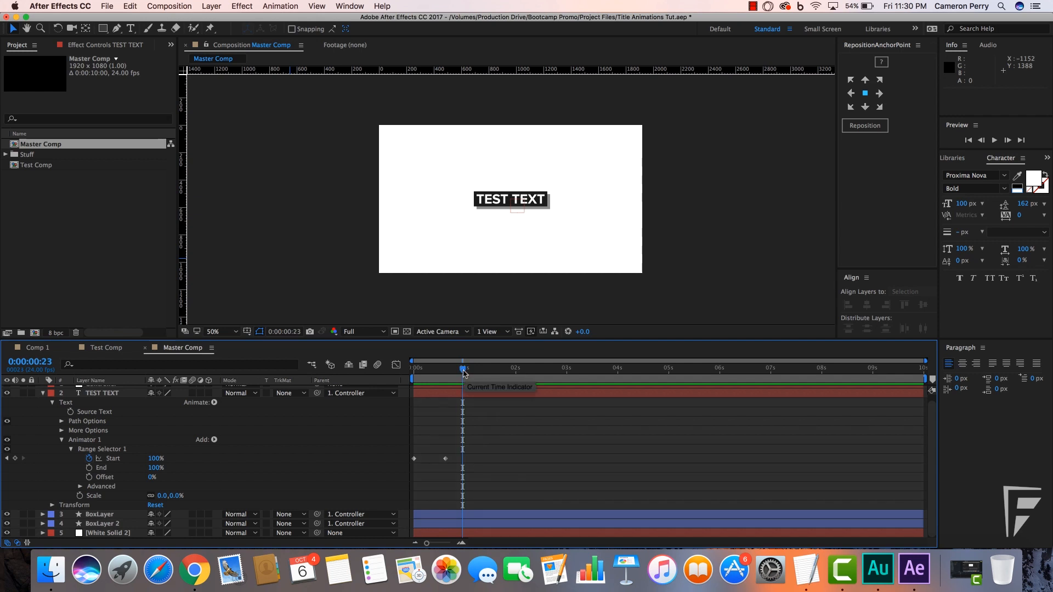
drag(447, 460, 465, 459)
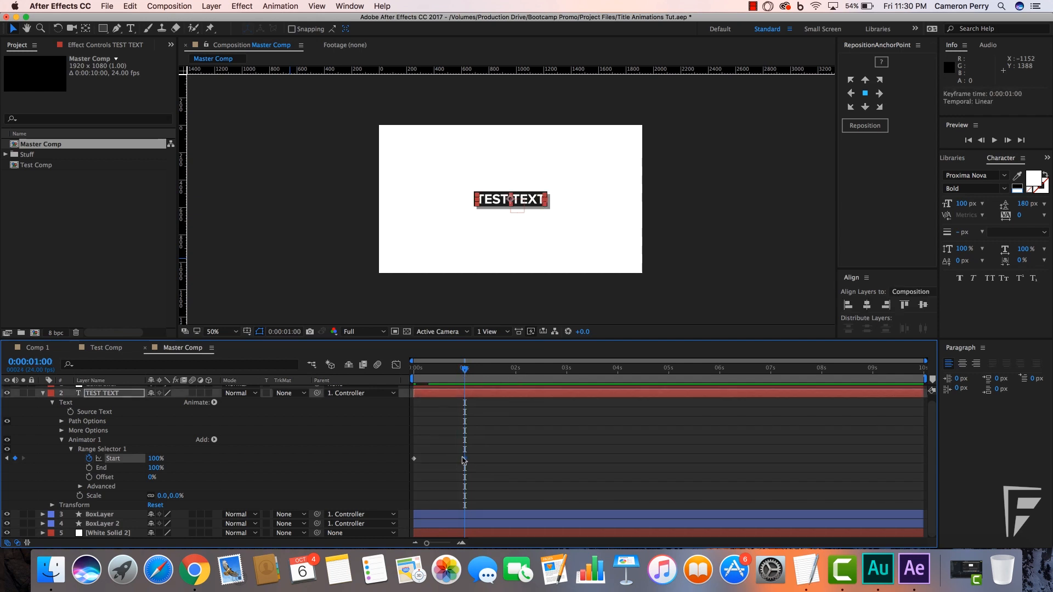
Step: Play the title reveal from the start, check it at 100% magnification, and save the project
key(Home)
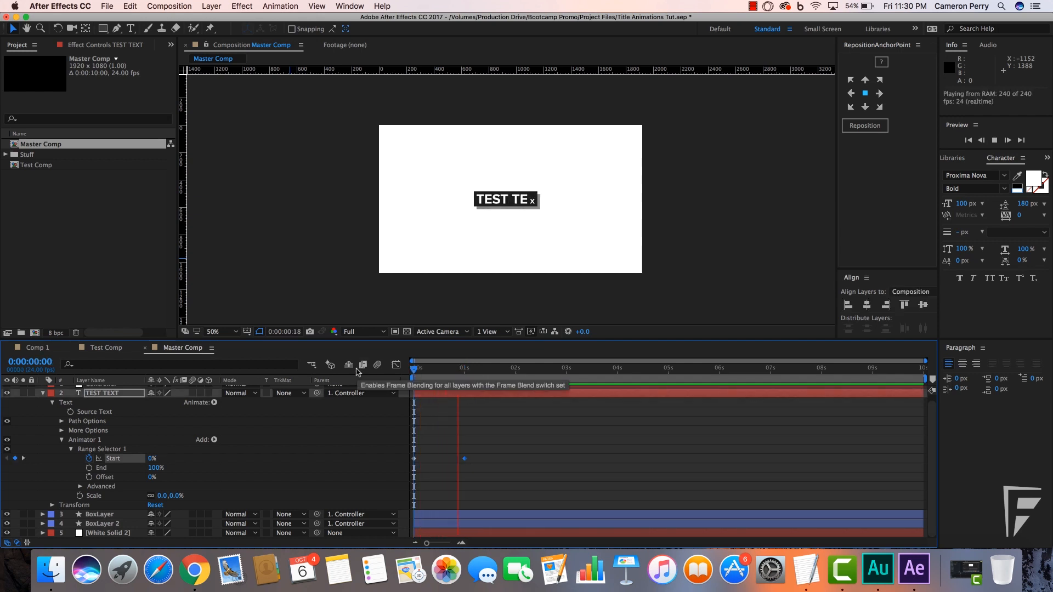
key(space)
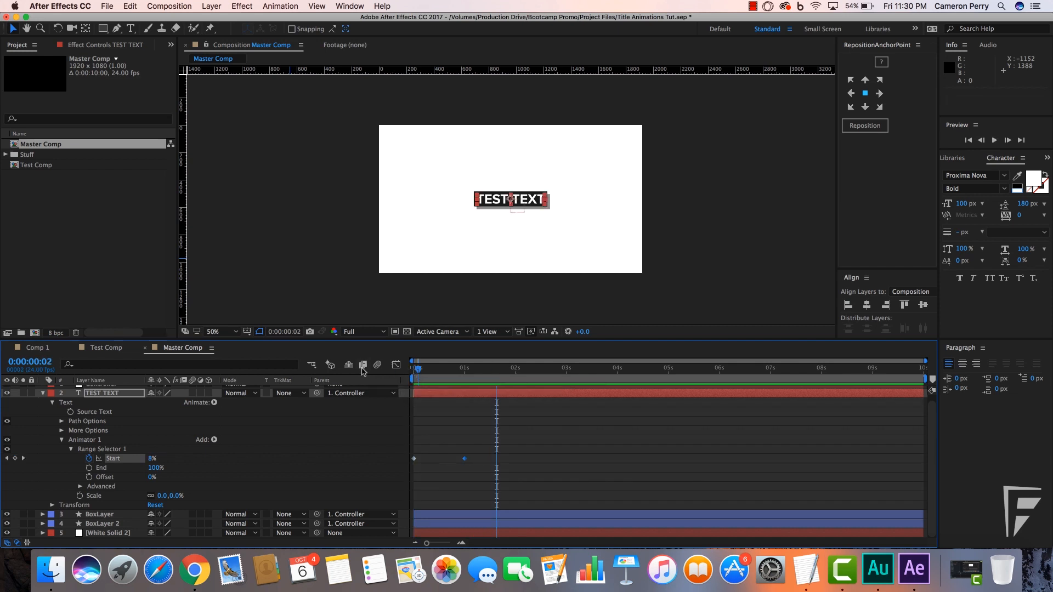
key(Home)
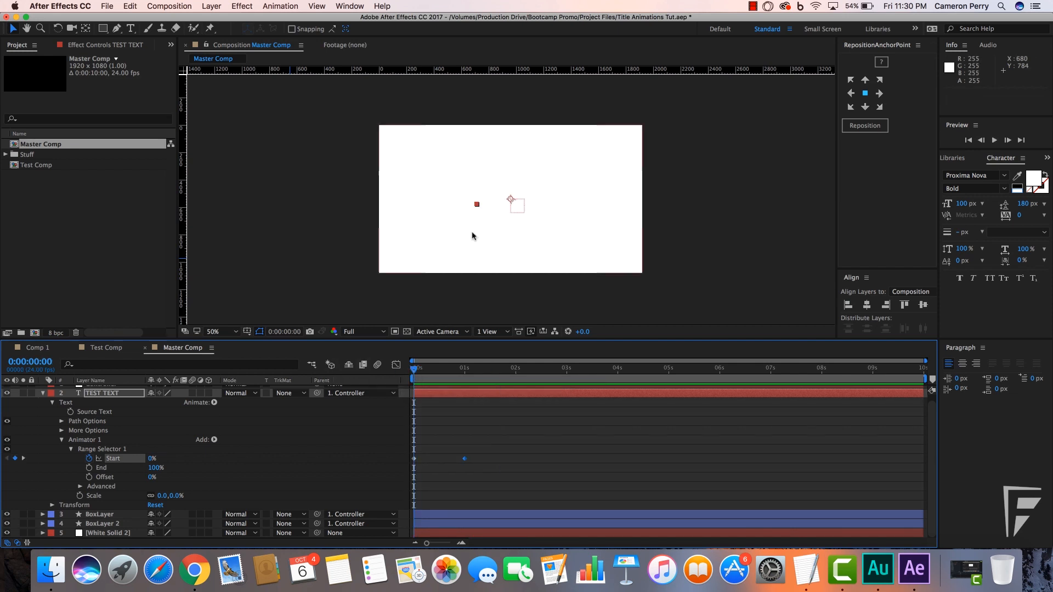
key(period)
key(space)
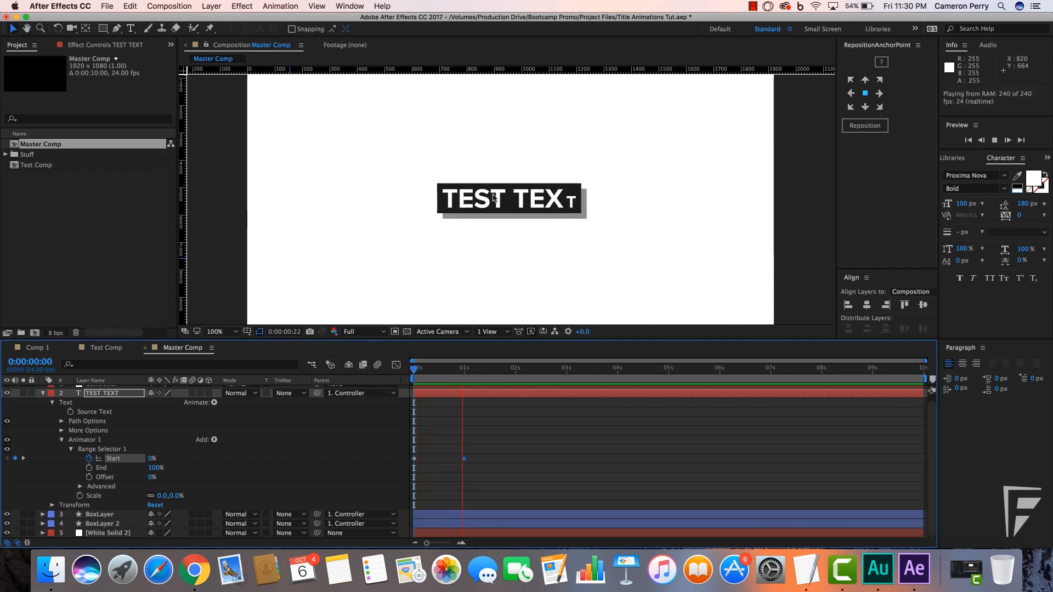
key(space)
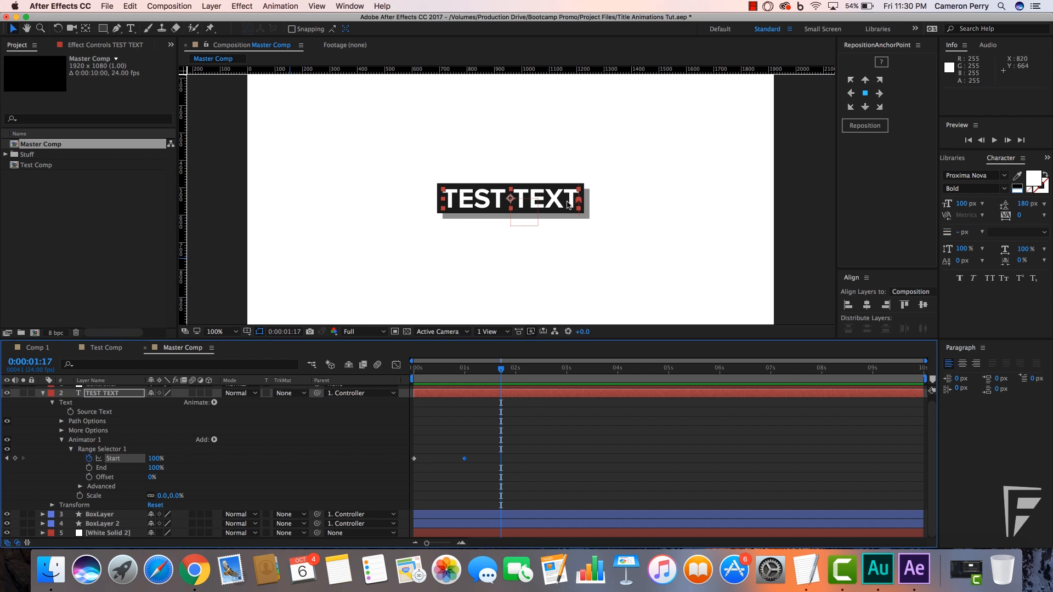
key(super+s)
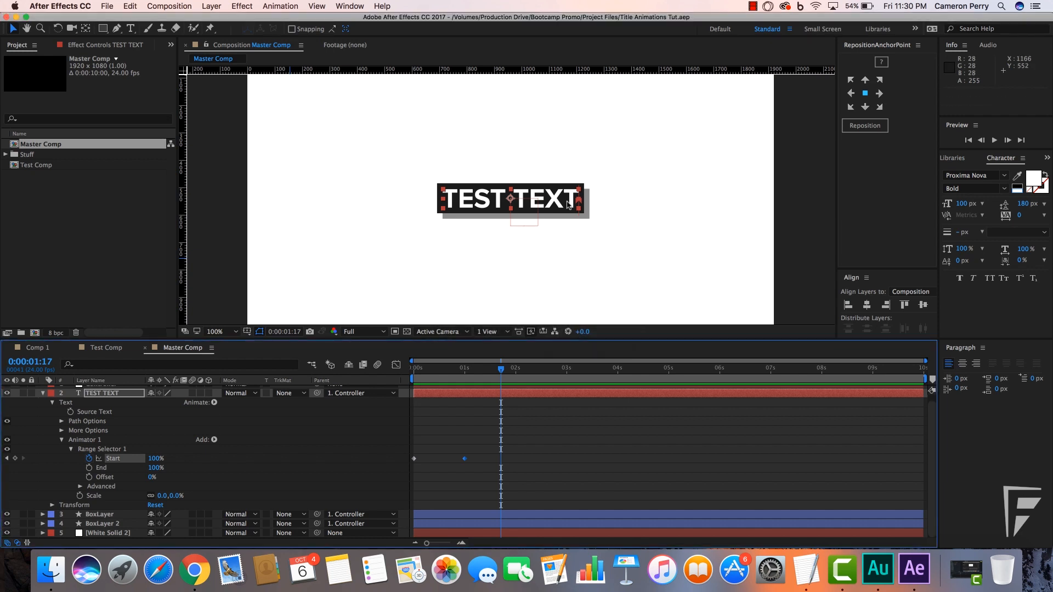
Step: Set Range Selector 1's advanced Smoothness to 0% and preview the title reveal
click(81, 488)
scroll(82, 489, down, 3)
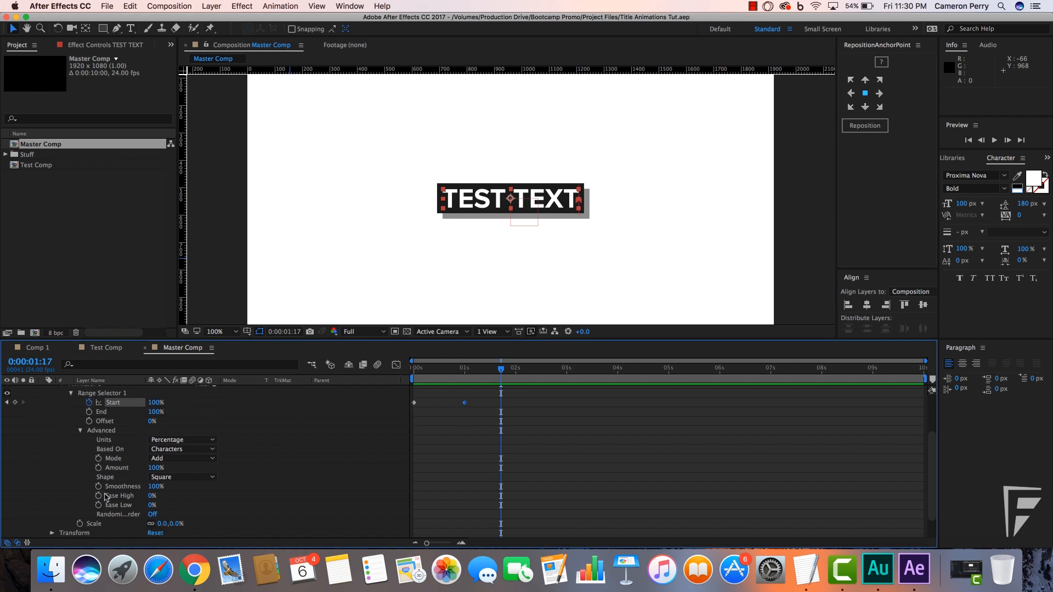
click(131, 487)
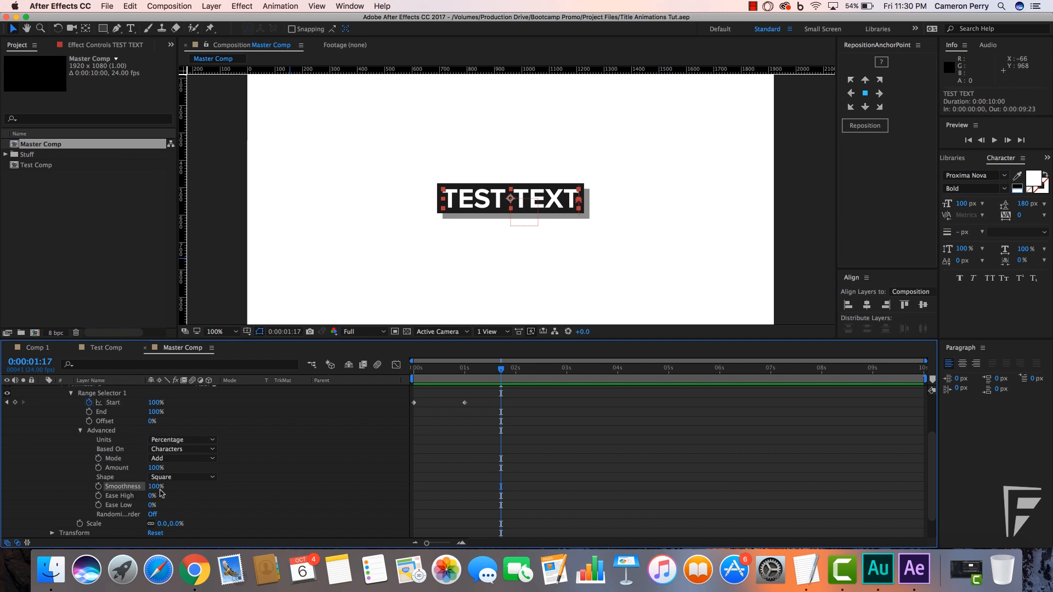
click(155, 486)
text(0)
key(Return)
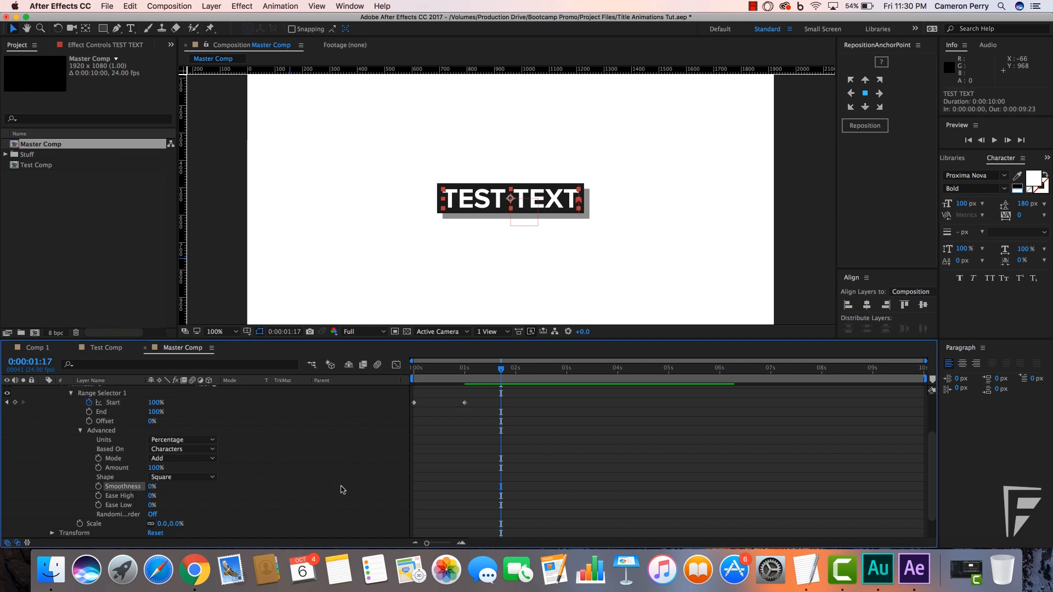
key(space)
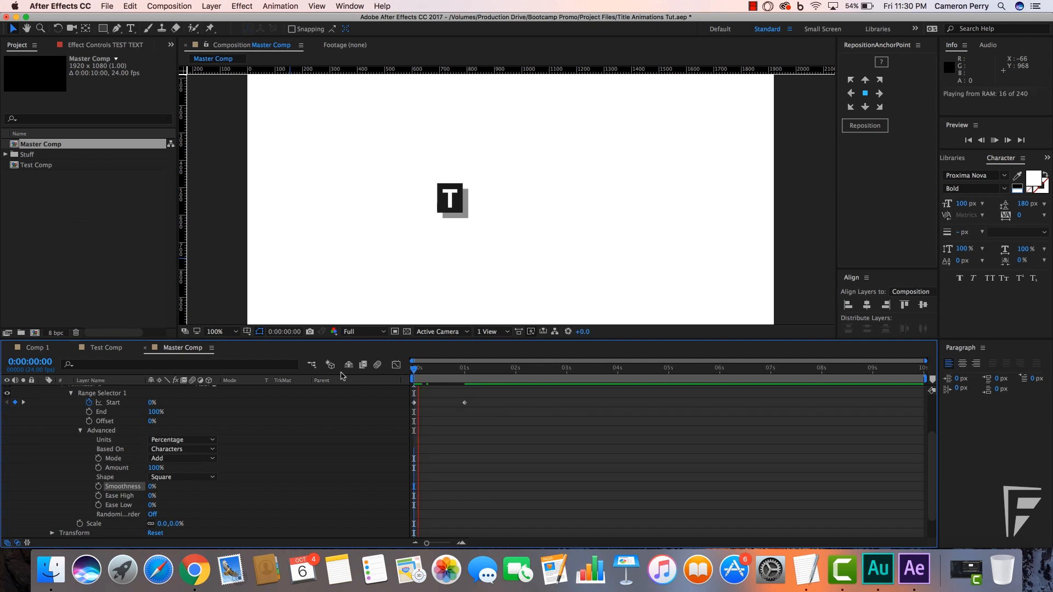
Step: Preview the per-character title reveal at 100% and 50% magnification
key(space)
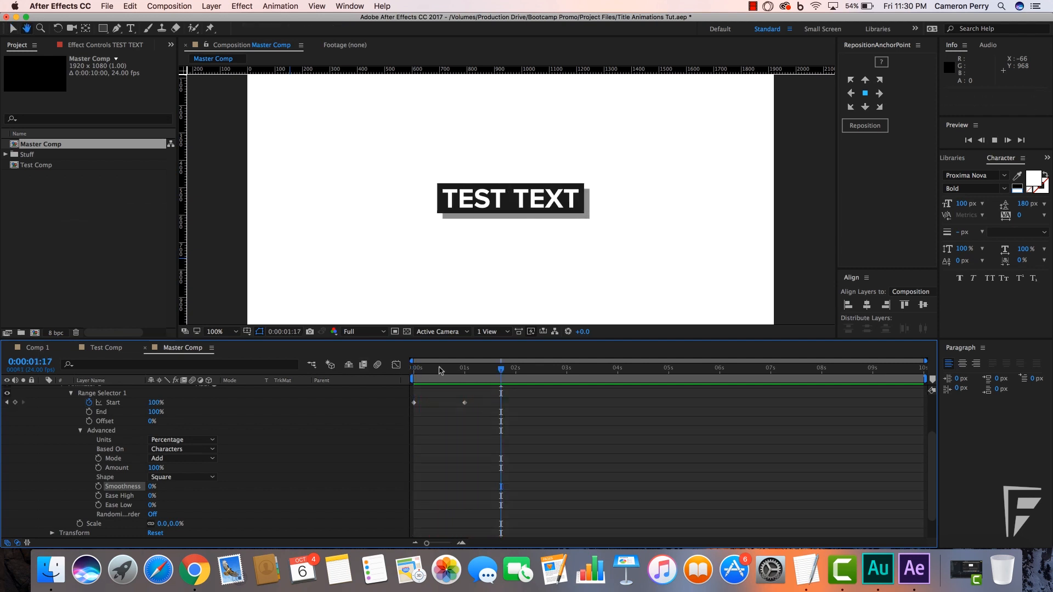
key(space)
key(comma)
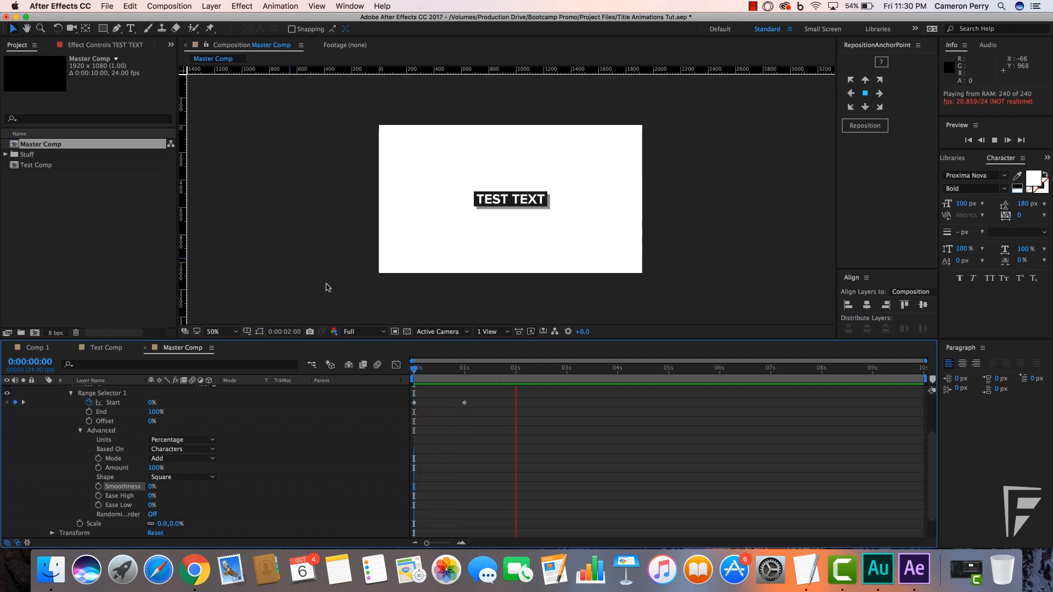
key(space)
Step: Collapse Animator 1's properties on the TEST TEXT layer, select the Controller layer, and replay the reveal from the start
scroll(58, 442, up, 5)
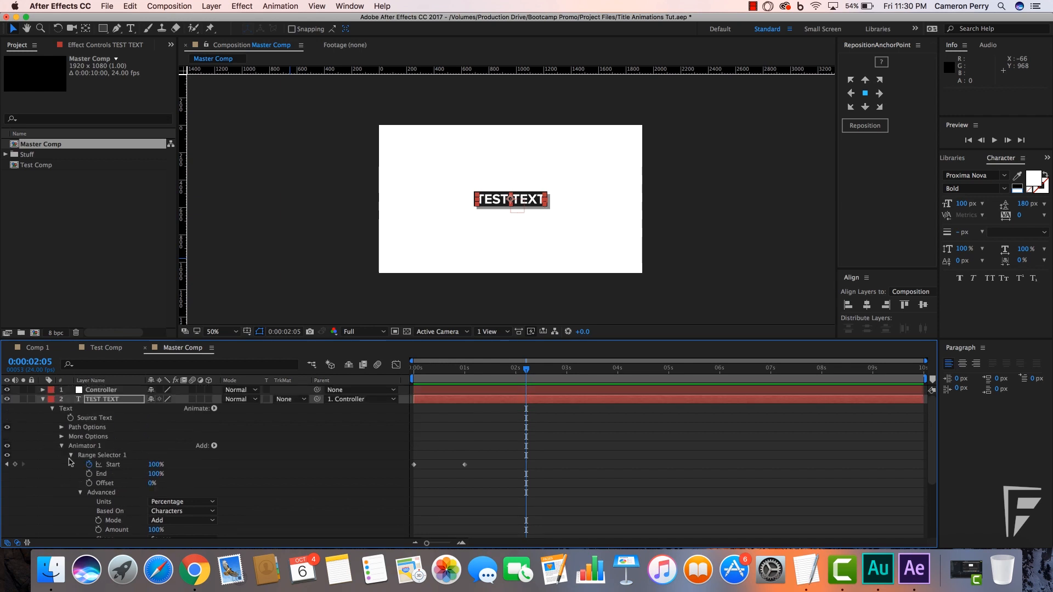
click(70, 456)
click(62, 447)
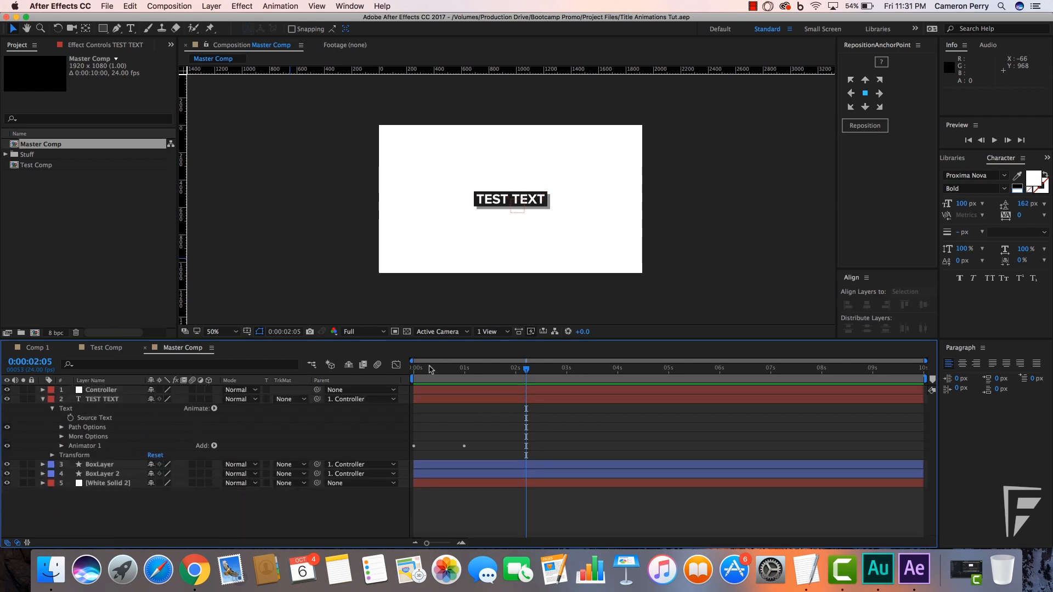
drag(429, 368, 377, 367)
click(422, 391)
key(space)
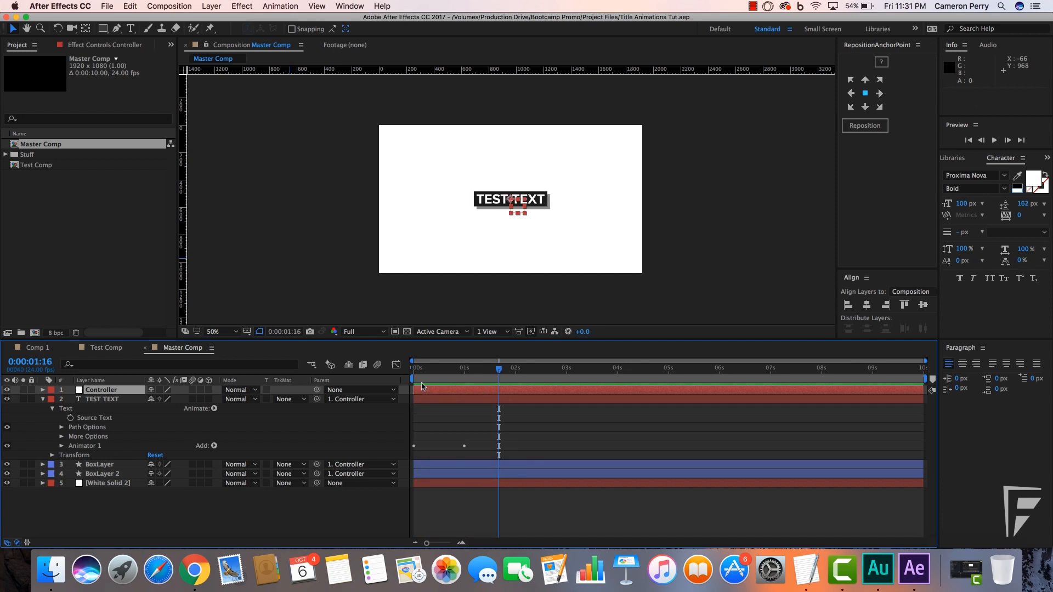
Step: Open Test Comp and play its three-line title animation from the start as a reference
click(96, 348)
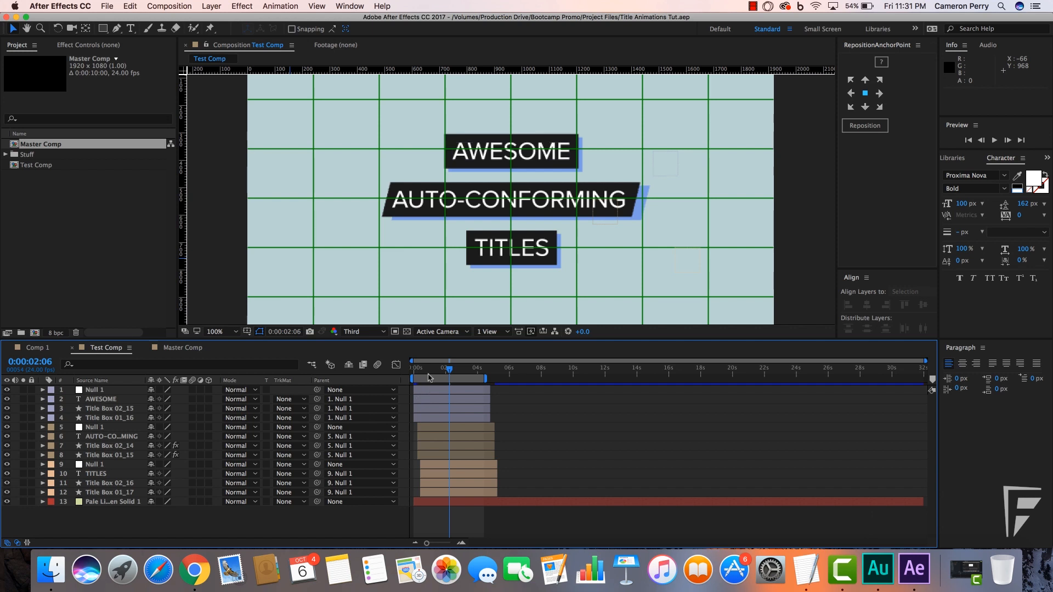
key(Home)
key(space)
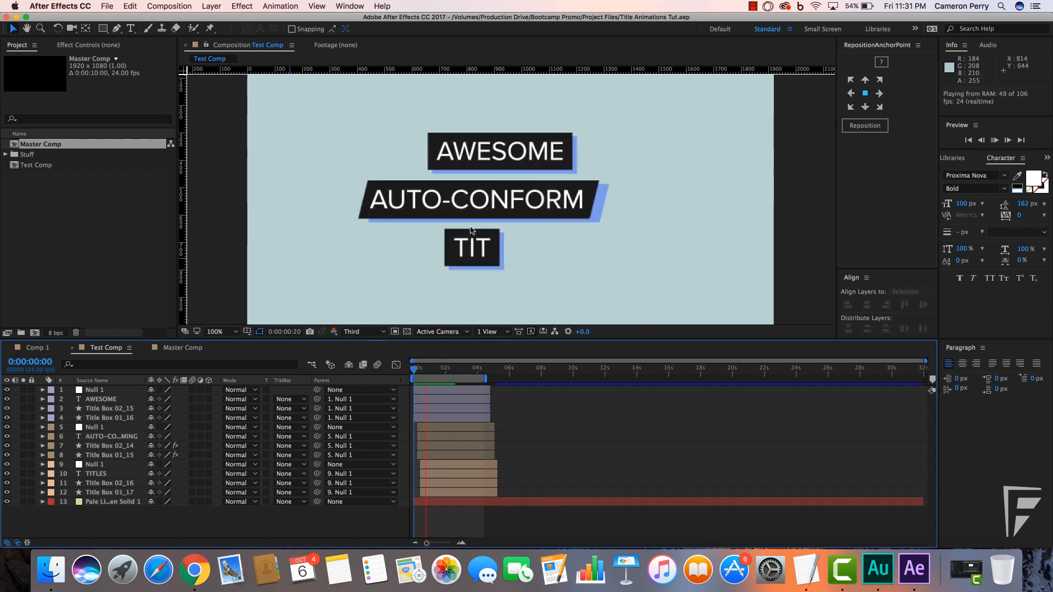
key(space)
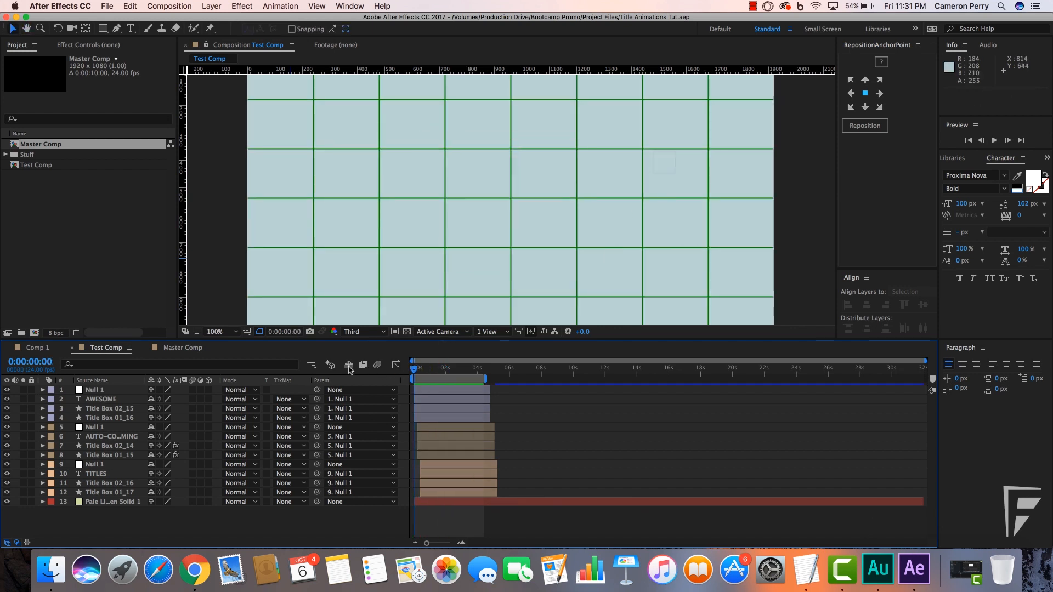
key(space)
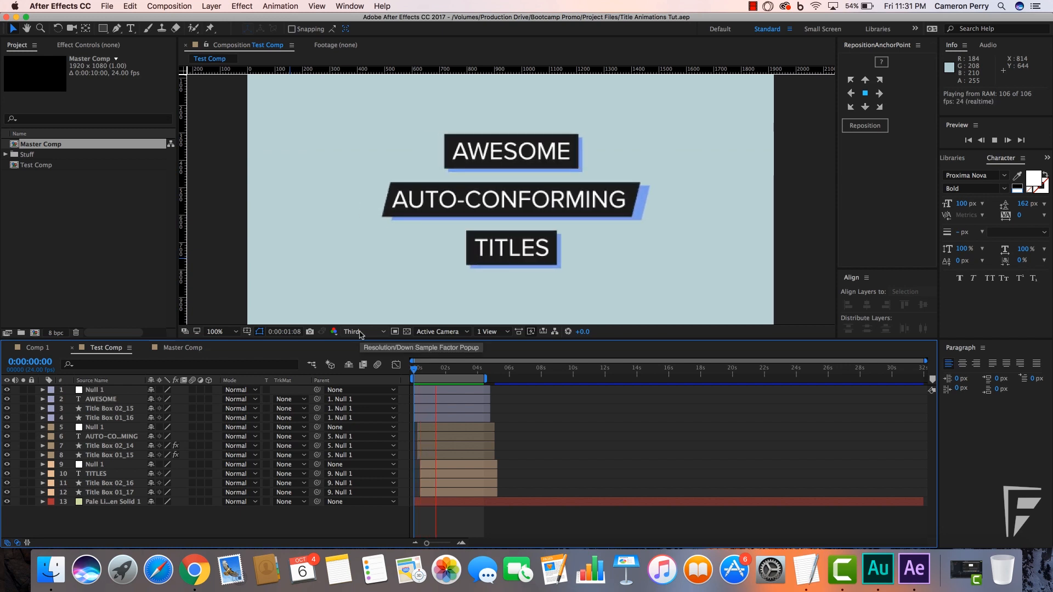
key(space)
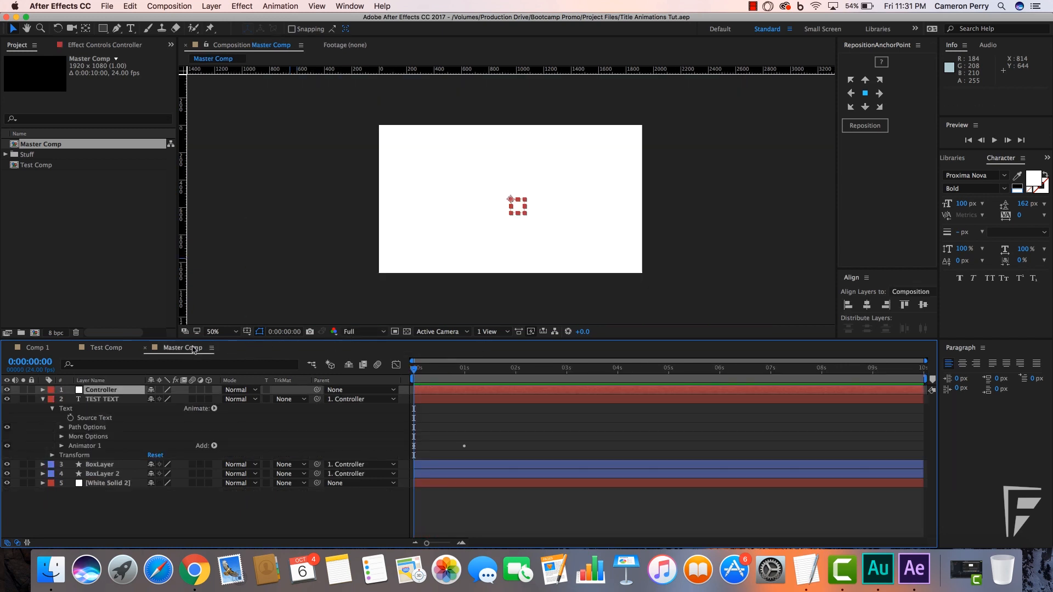
Step: In Master Comp, set the Controller layer's Scale to 80% and keyframe it at 0:00:00:00
click(192, 349)
key(s)
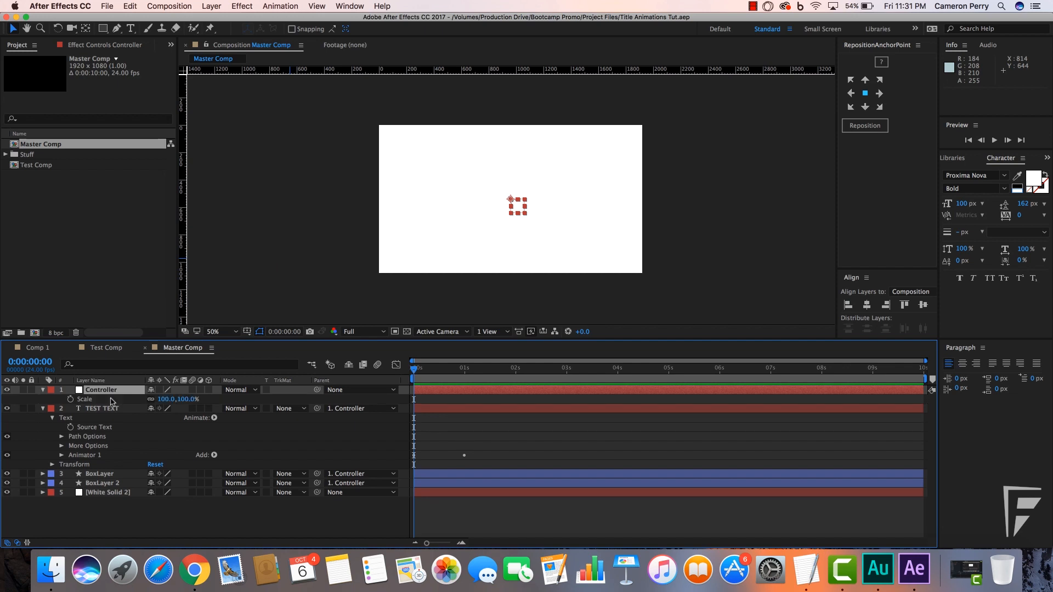
click(187, 400)
text(80)
key(Return)
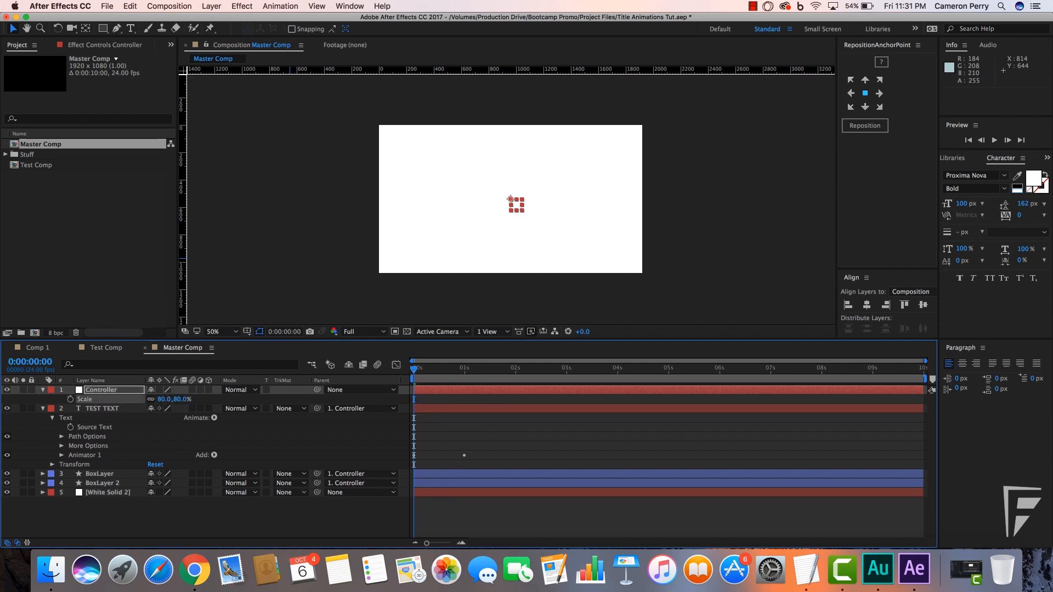
click(95, 390)
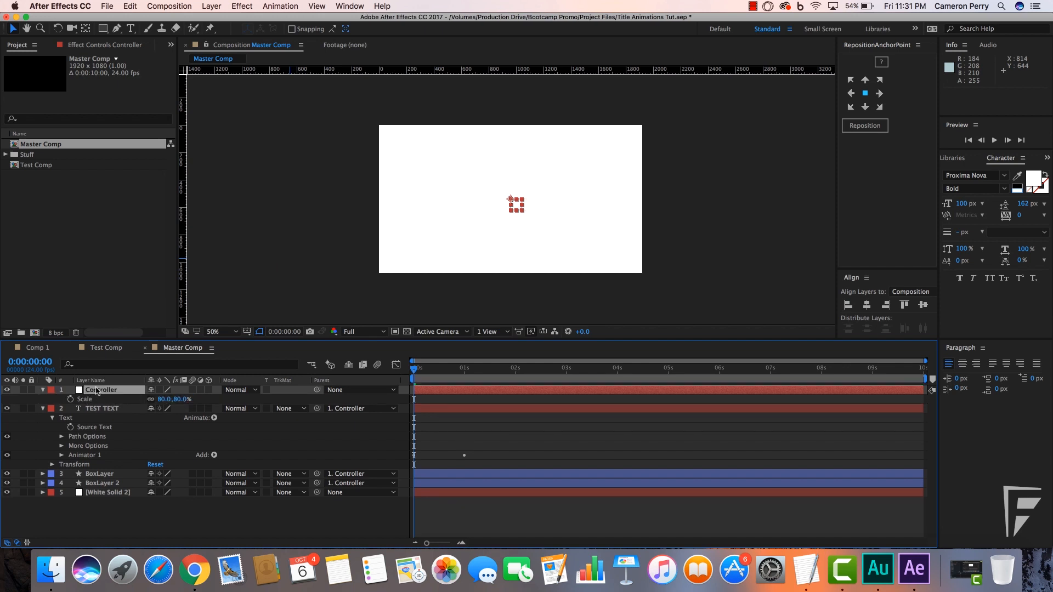
click(71, 400)
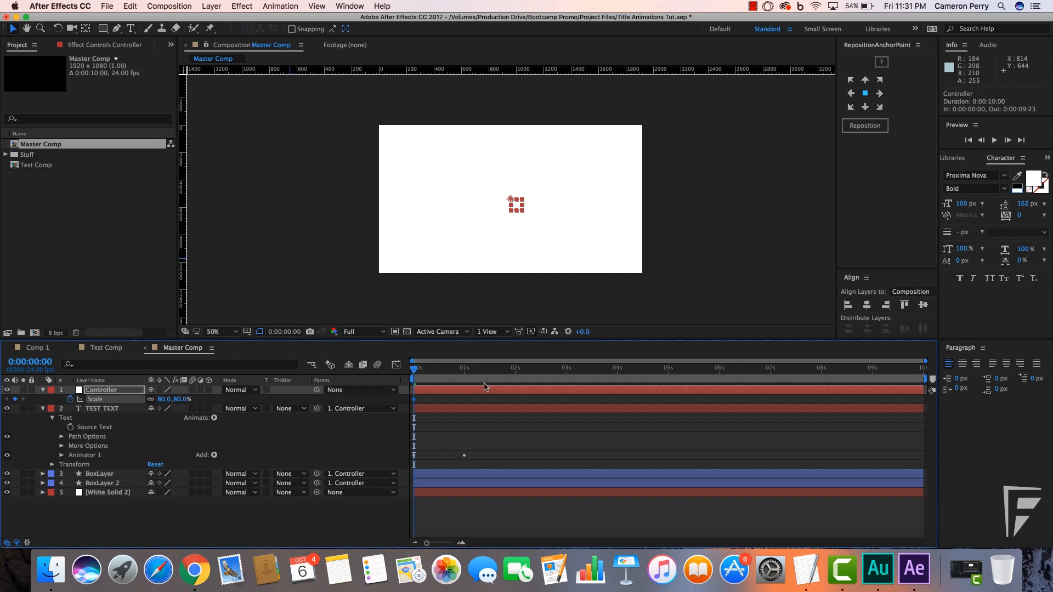
Step: Add a Controller Scale keyframe of 100% at 0:00:00:10
click(429, 371)
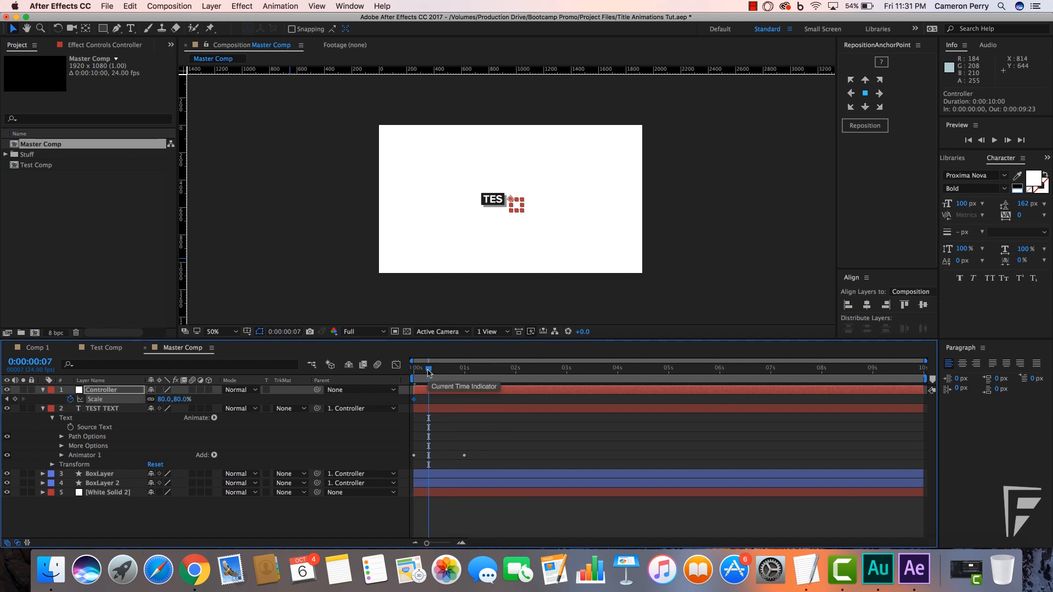
key(super+Right)
key(super+Right)
key(super+Right)
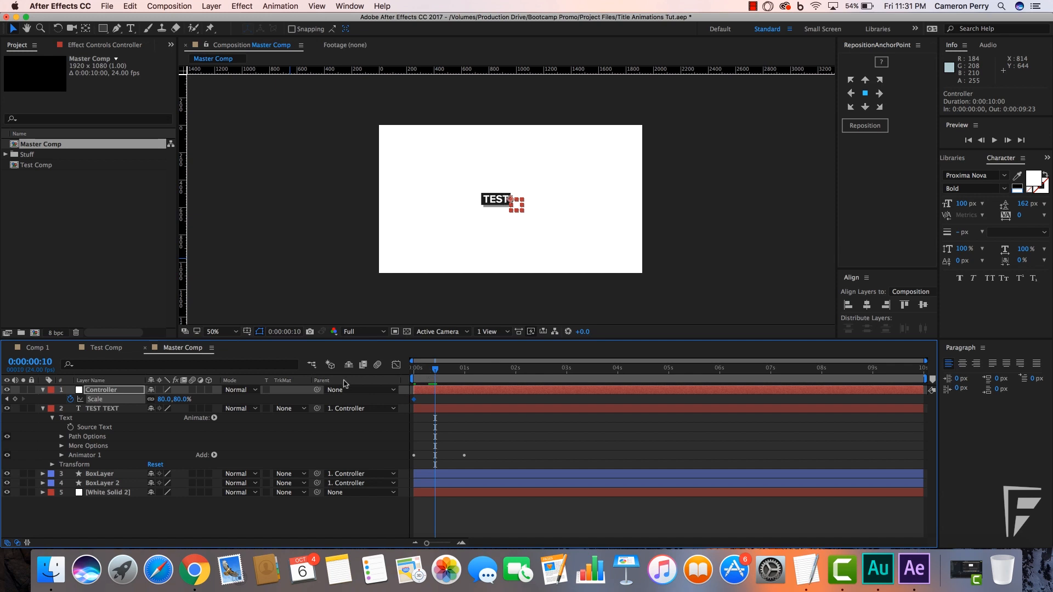
click(182, 399)
text(100)
key(Return)
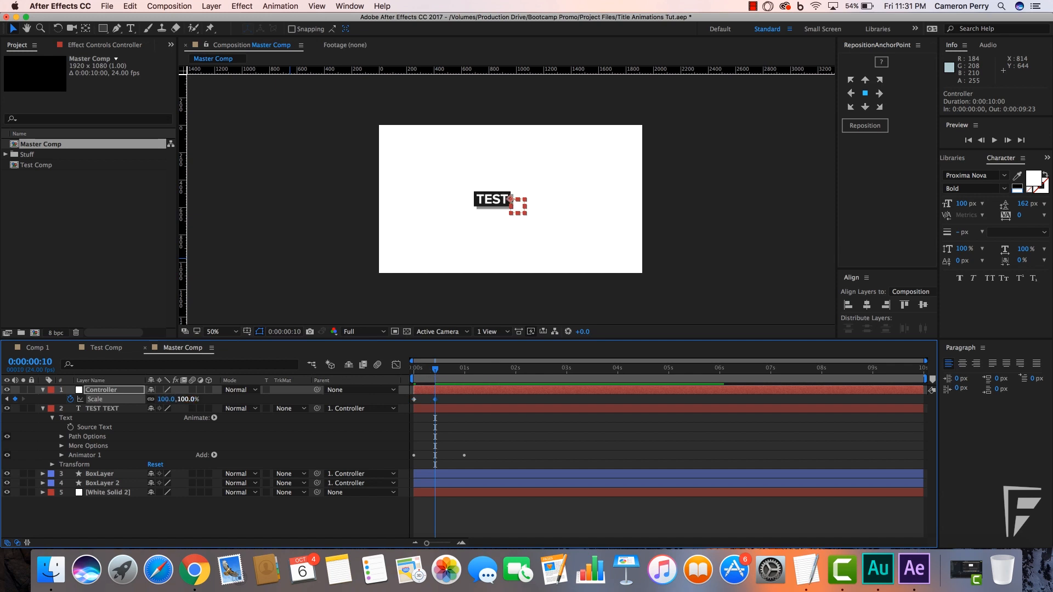
Step: Hold the Controller's Scale at 100% by adding a keyframe at 0:00:00:16
key(super+Right)
key(super+Right)
key(super+Right)
key(super+Right)
key(super+Right)
key(super+Right)
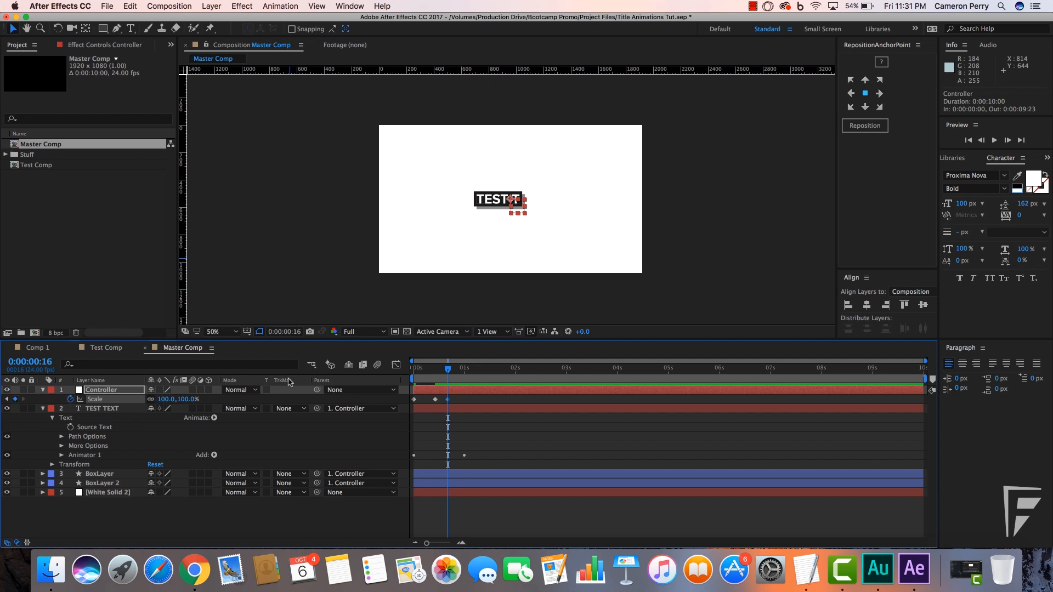
Step: Add a Controller Scale keyframe of 80% at 0:00:01:00
click(463, 370)
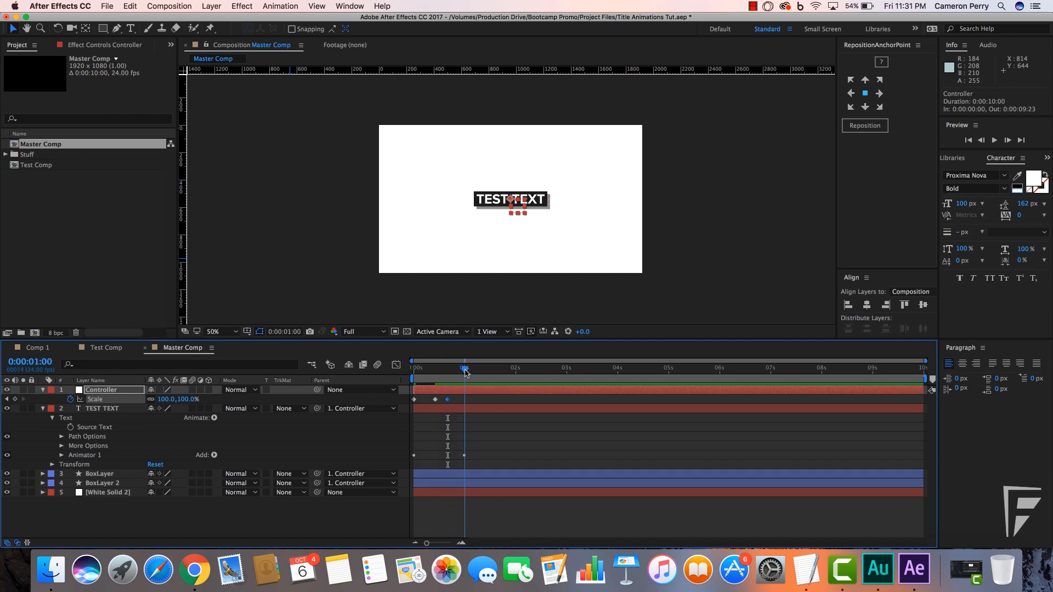
click(189, 399)
text(80)
key(Return)
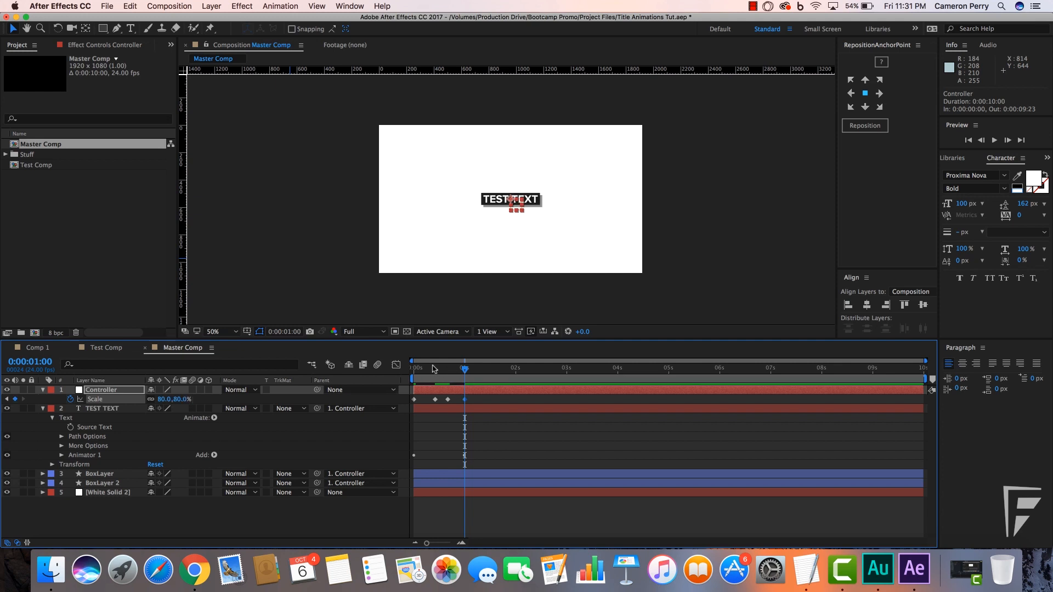
Step: Preview the title's scale pulse and apply Easy Ease to all four Controller Scale keyframes
key(space)
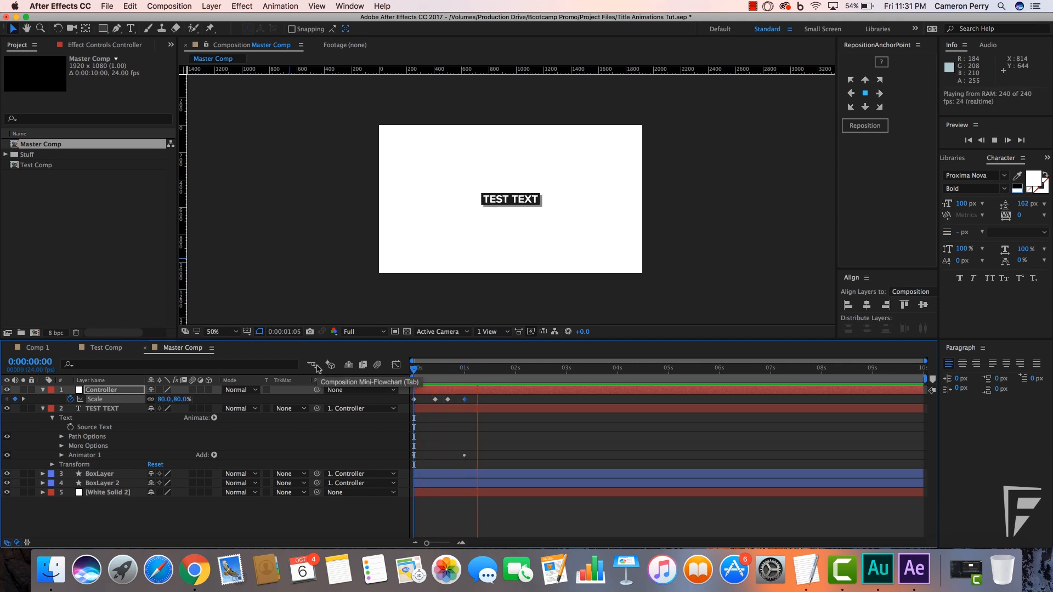
key(space)
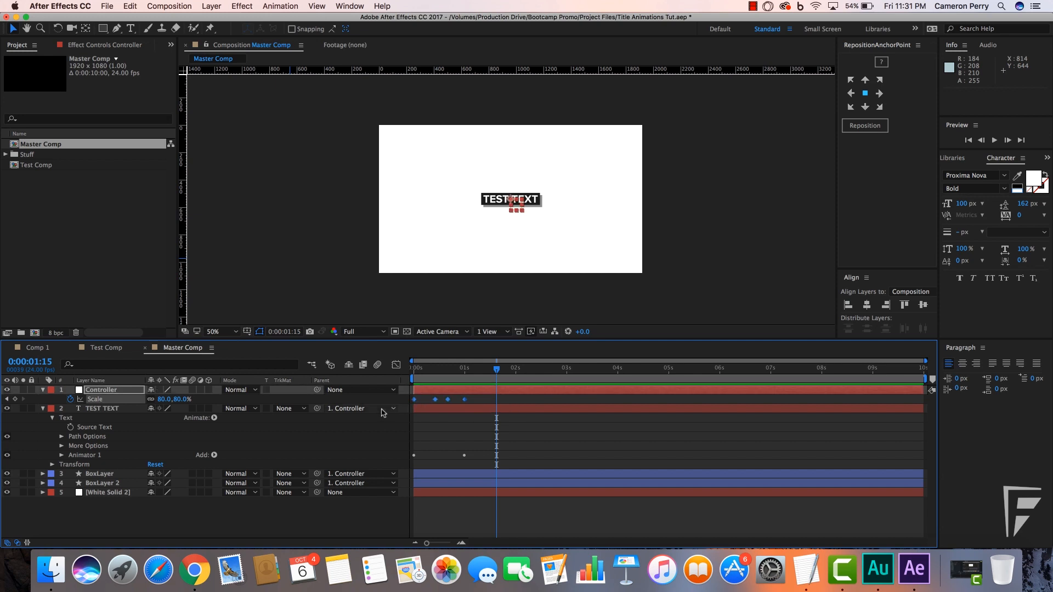
key(space)
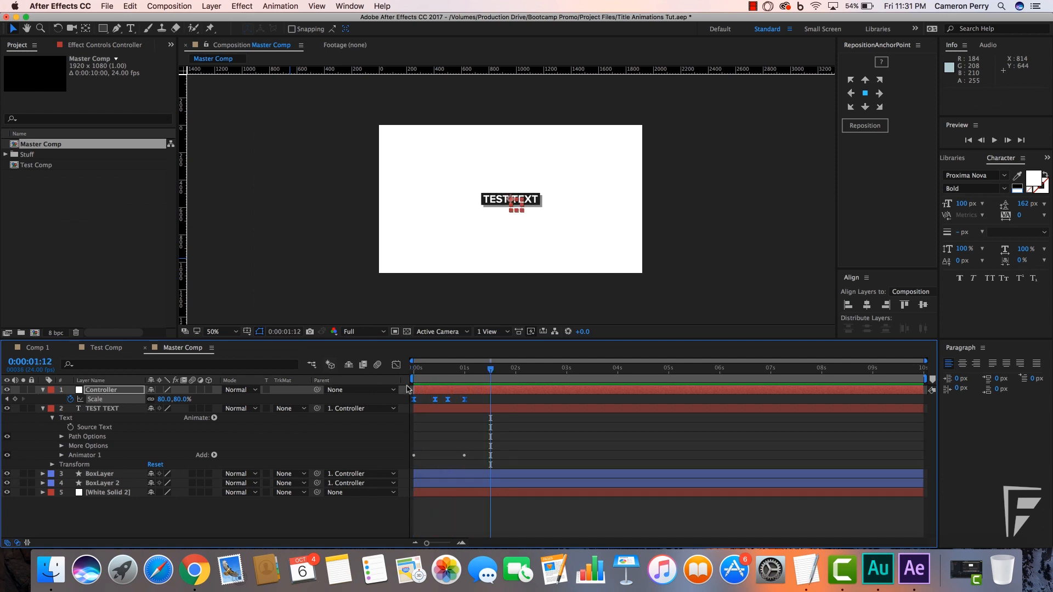
click(426, 399)
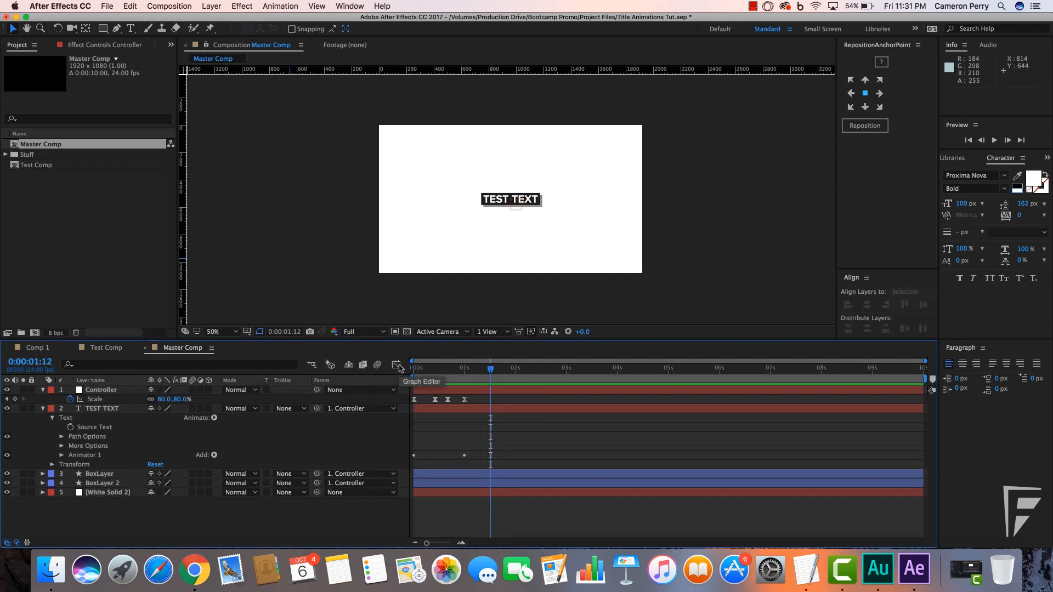
Step: Display the Controller's Scale as a speed graph in the Graph Editor
click(396, 365)
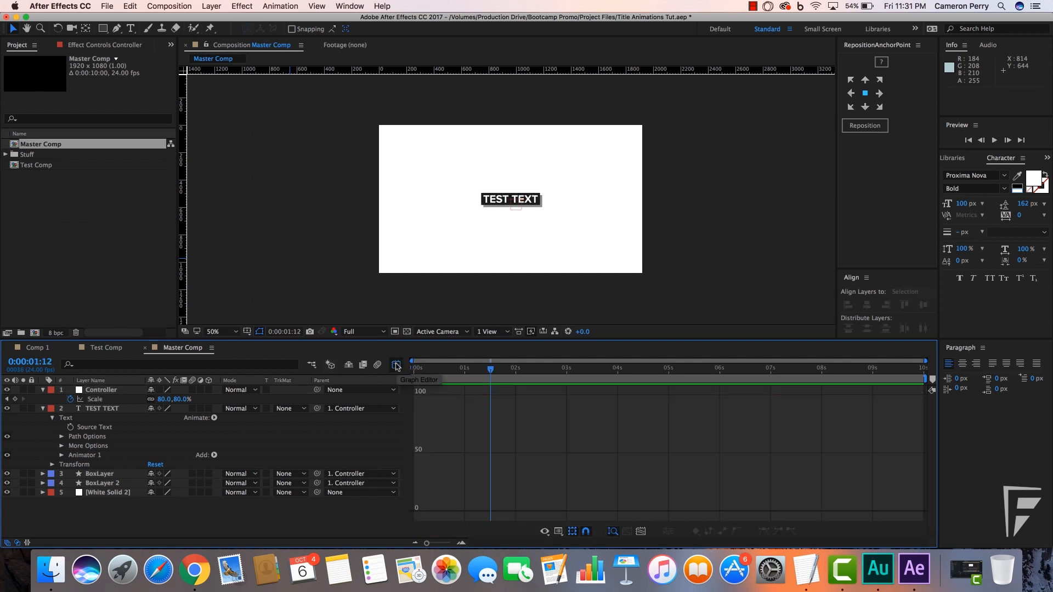
click(100, 399)
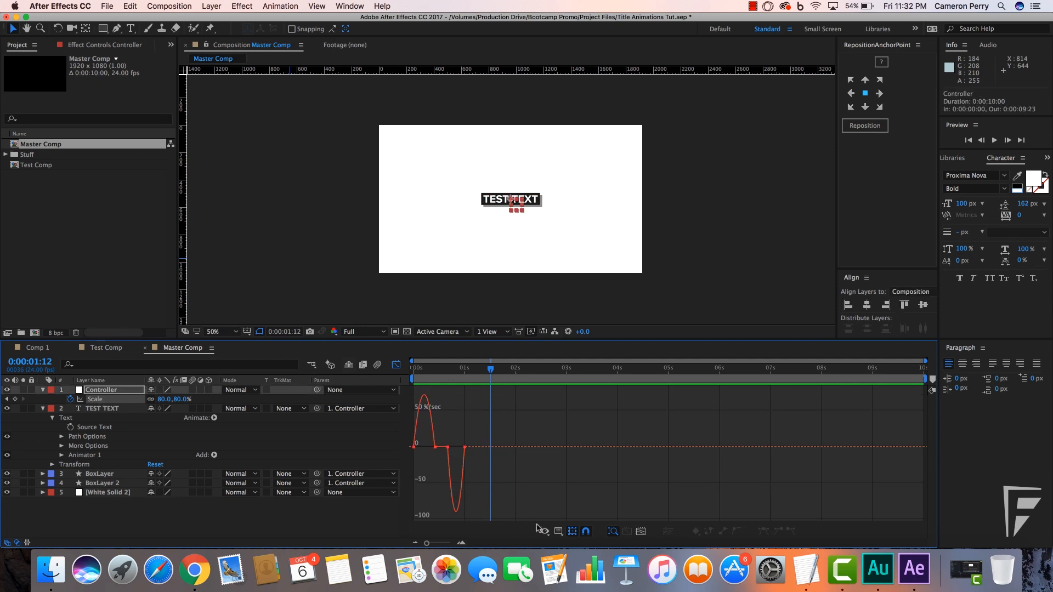
click(560, 533)
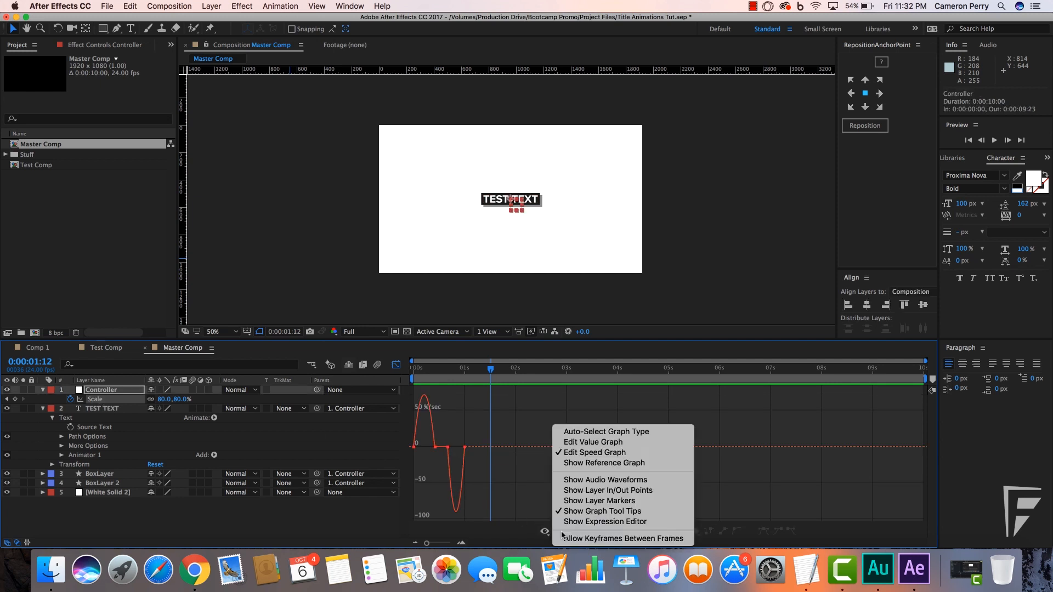
click(586, 455)
Step: Extend the first two Scale keyframes' easing so the scale-up speed curve peaks sharply at about 163 %/sec
click(418, 425)
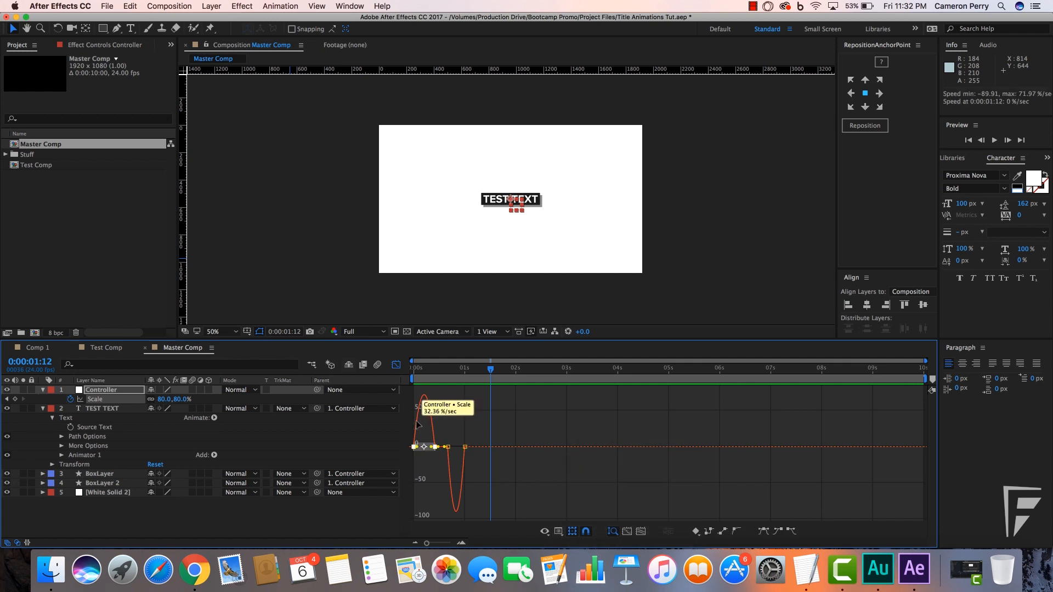
drag(429, 543, 444, 545)
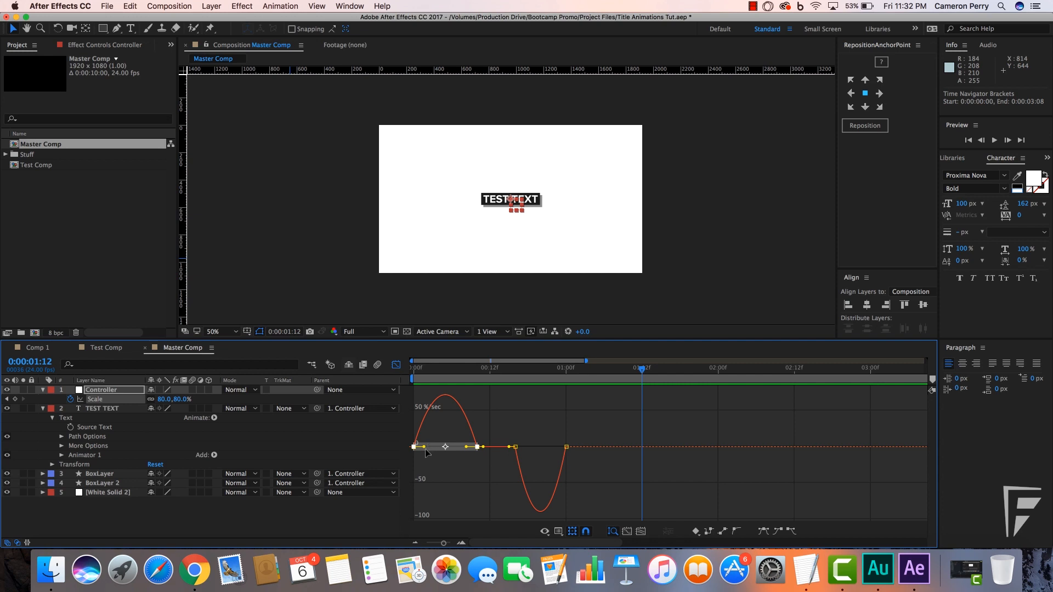
drag(424, 447, 455, 461)
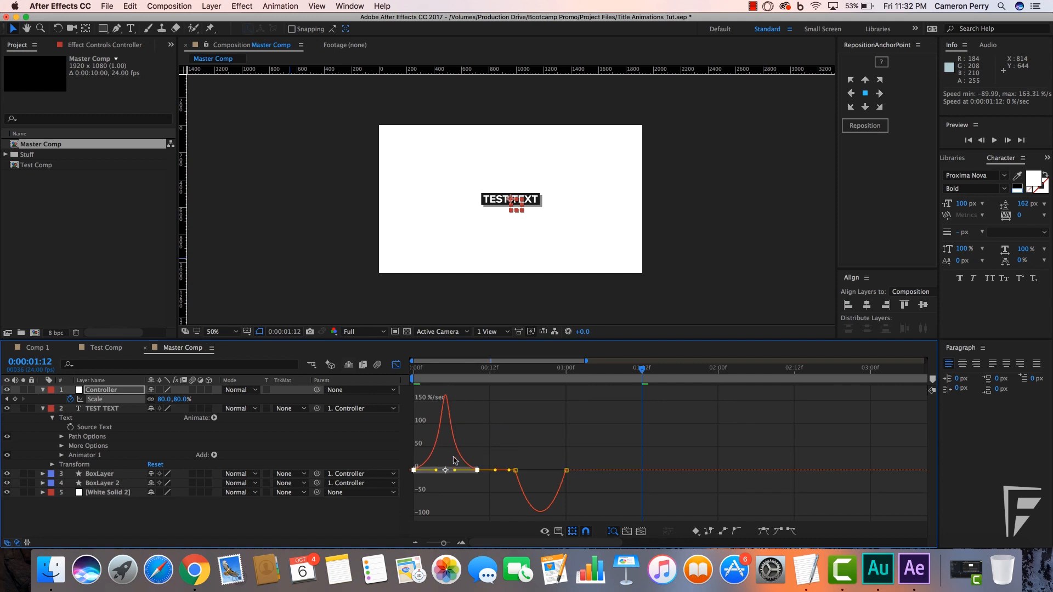
Step: Extend the last two Scale keyframes' easing so the scale-down speed curve forms a sharp peak, and preview the motion
click(514, 471)
drag(526, 471, 550, 461)
click(565, 459)
key(space)
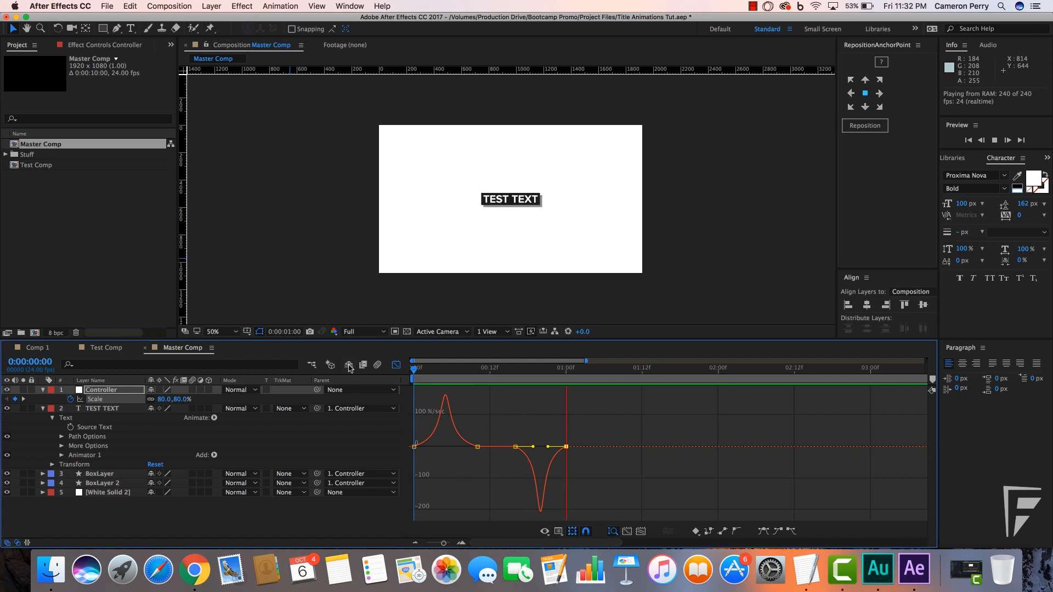
key(space)
Step: Close the Graph Editor, replay the eased title from the start, and magnify the composition view to 100%
click(396, 365)
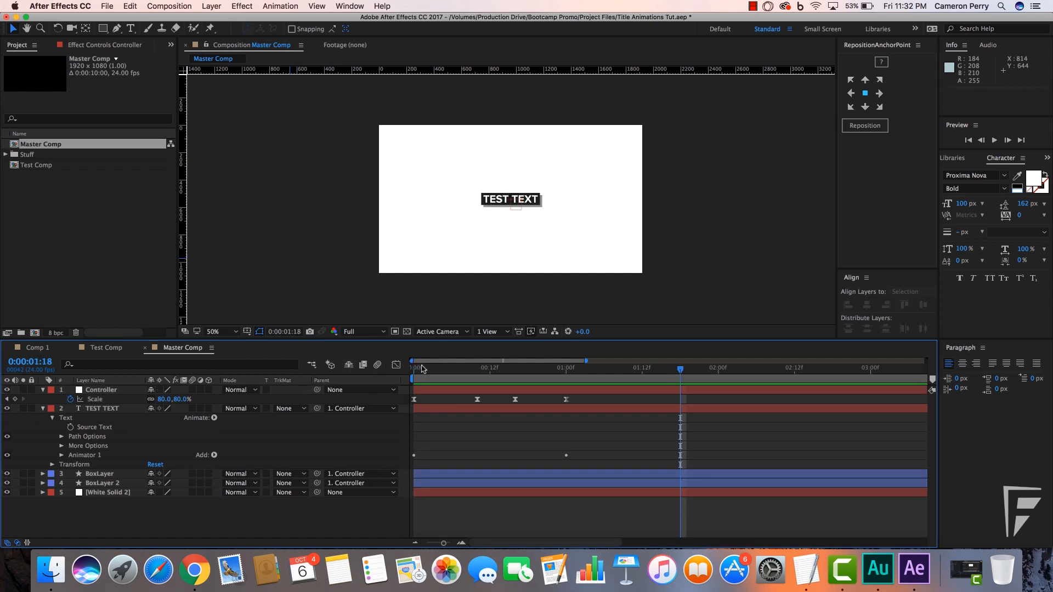
click(421, 368)
key(space)
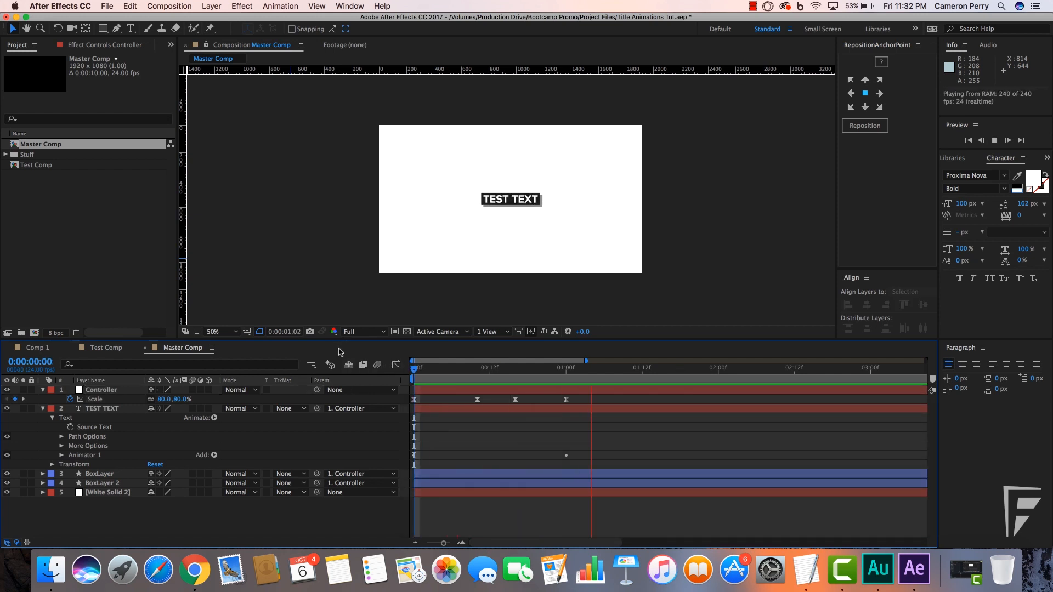
key(space)
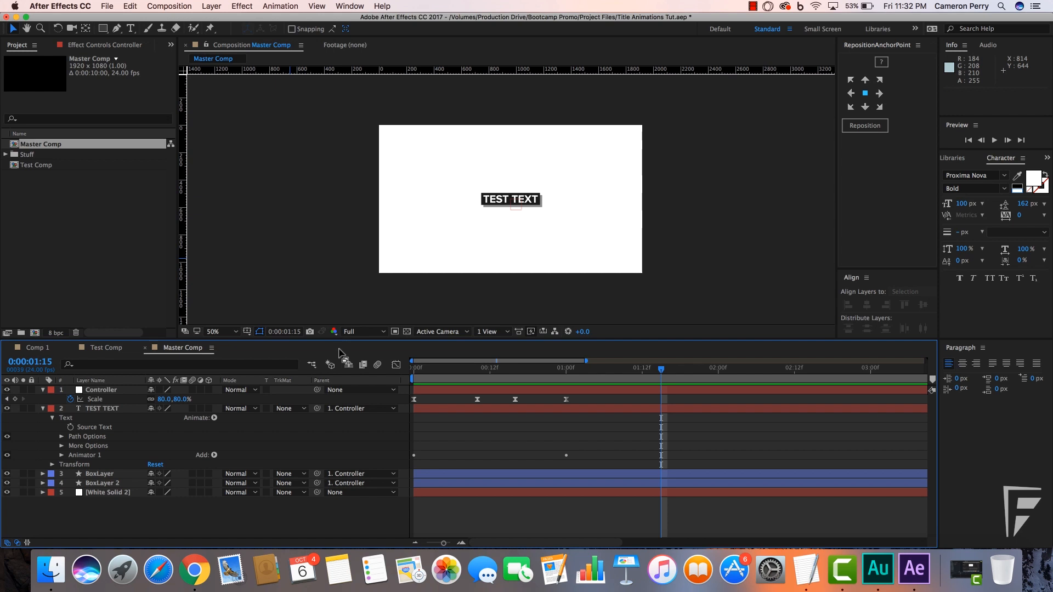
key(slash)
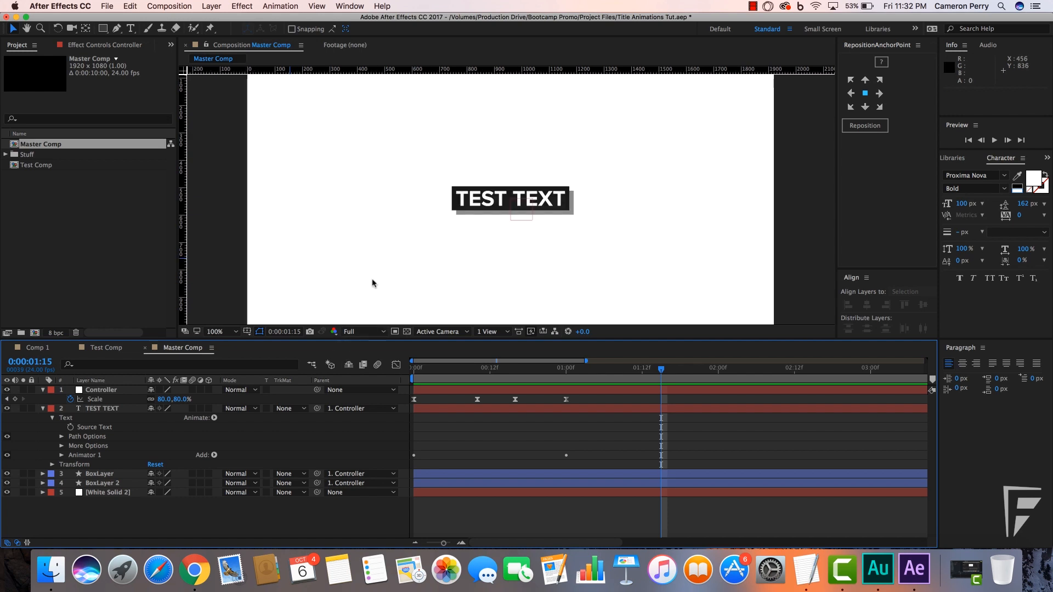
Step: Return to the Master Comp timeline and collapse the properties of the TEST TEXT and Controller layers
click(106, 349)
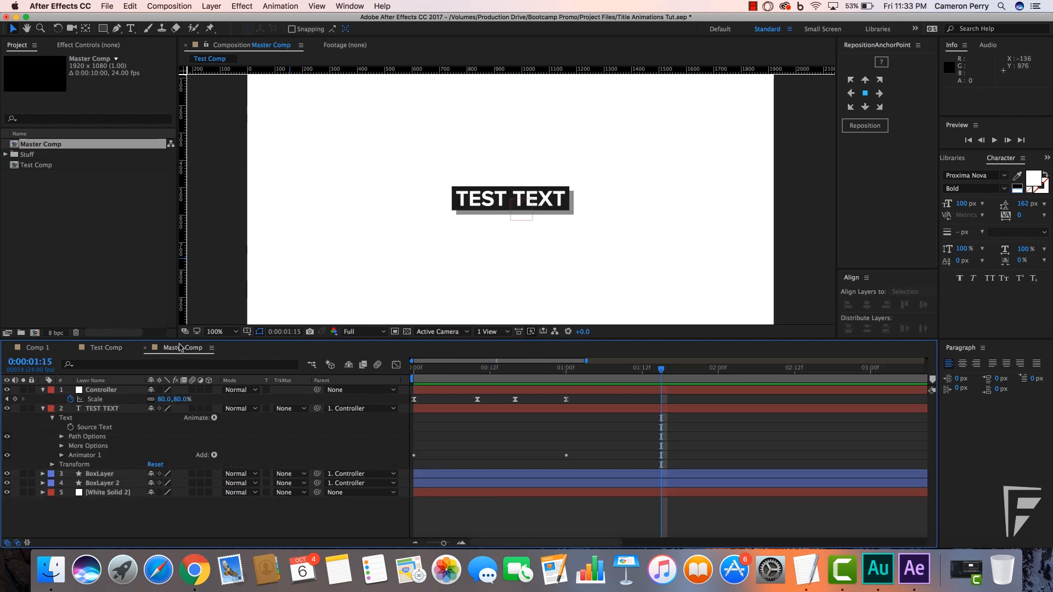
click(182, 348)
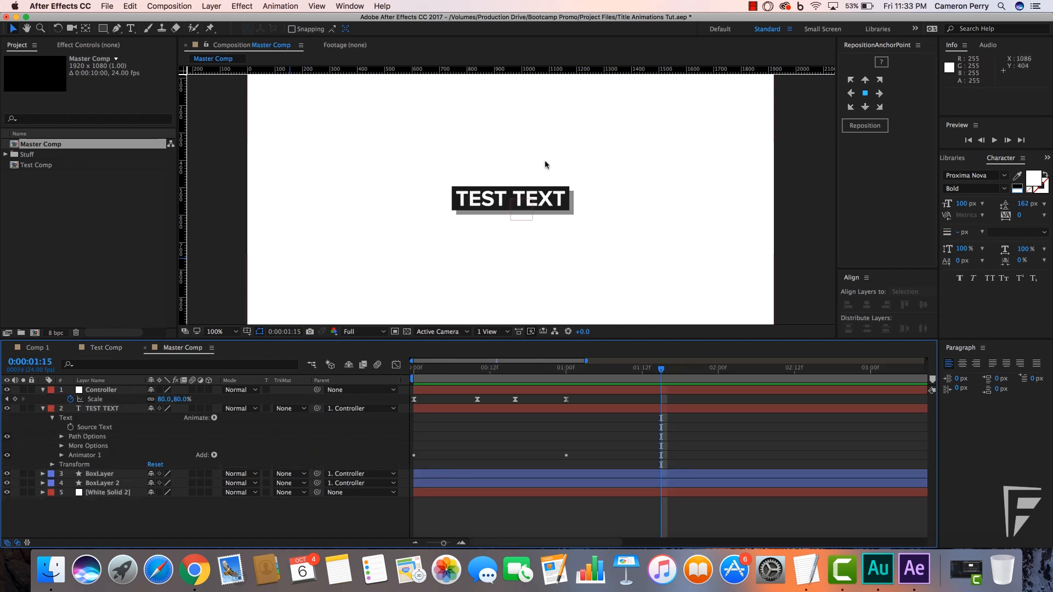
click(40, 410)
click(42, 390)
Step: Find the Wave Warp effect by searching for "wave" and apply it to BoxLayer
click(111, 409)
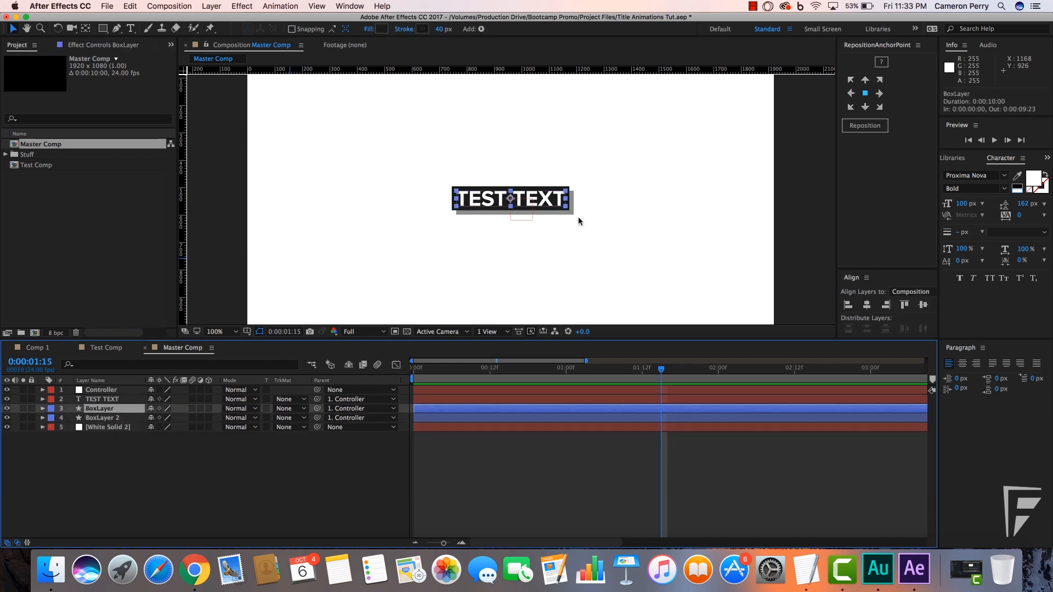
scroll(955, 160, up, 2)
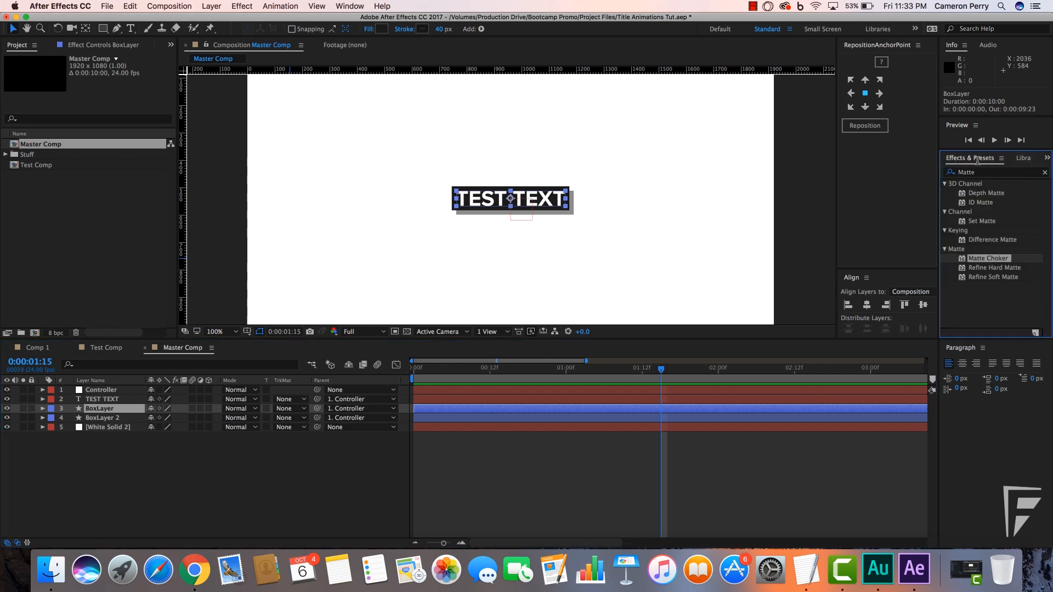
click(1045, 172)
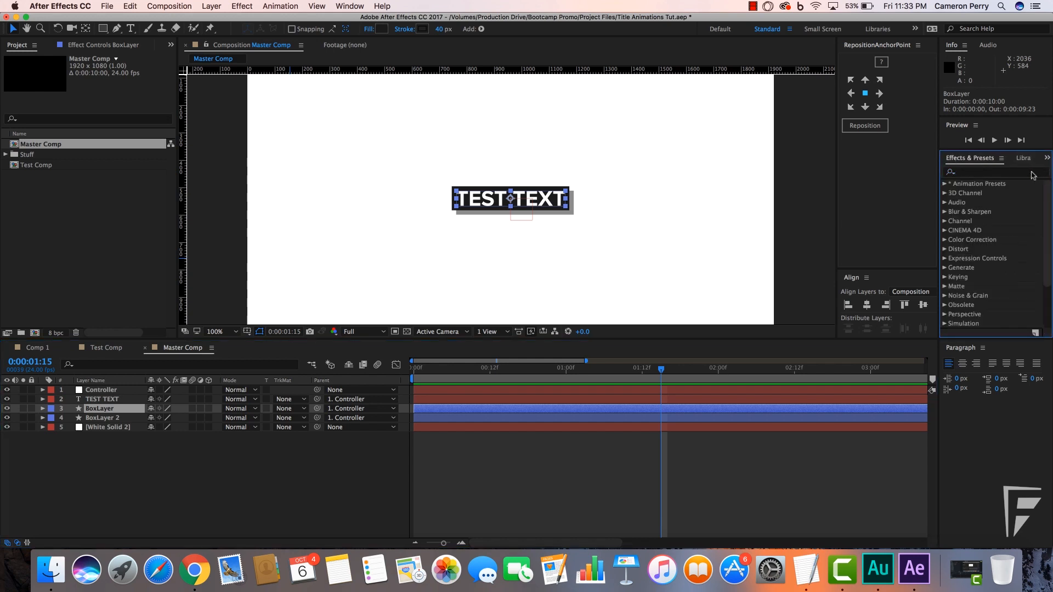
text(wave)
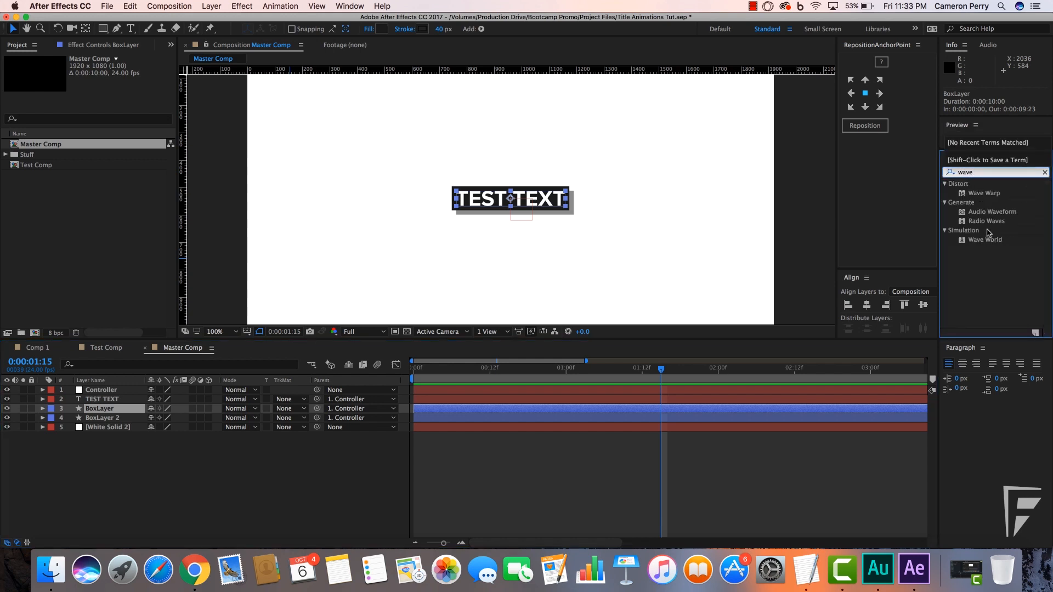
mouse_move(986, 195)
mouse_down()
mouse_move(823, 308)
mouse_move(554, 433)
mouse_move(554, 412)
mouse_up()
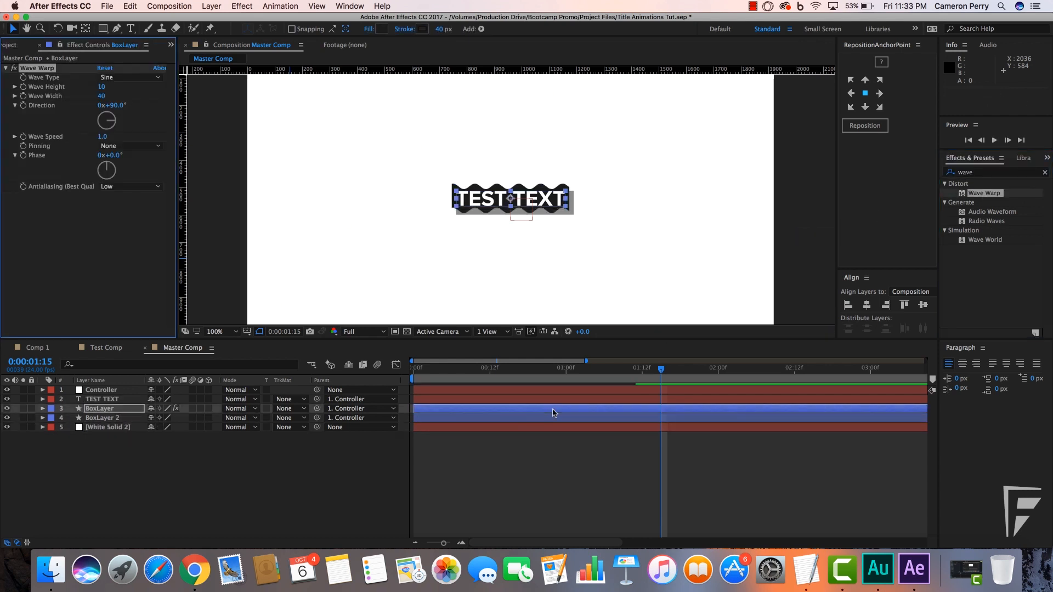
Step: Set BoxLayer's Wave Warp to the Triangle wave type with a direction of 0°
click(142, 77)
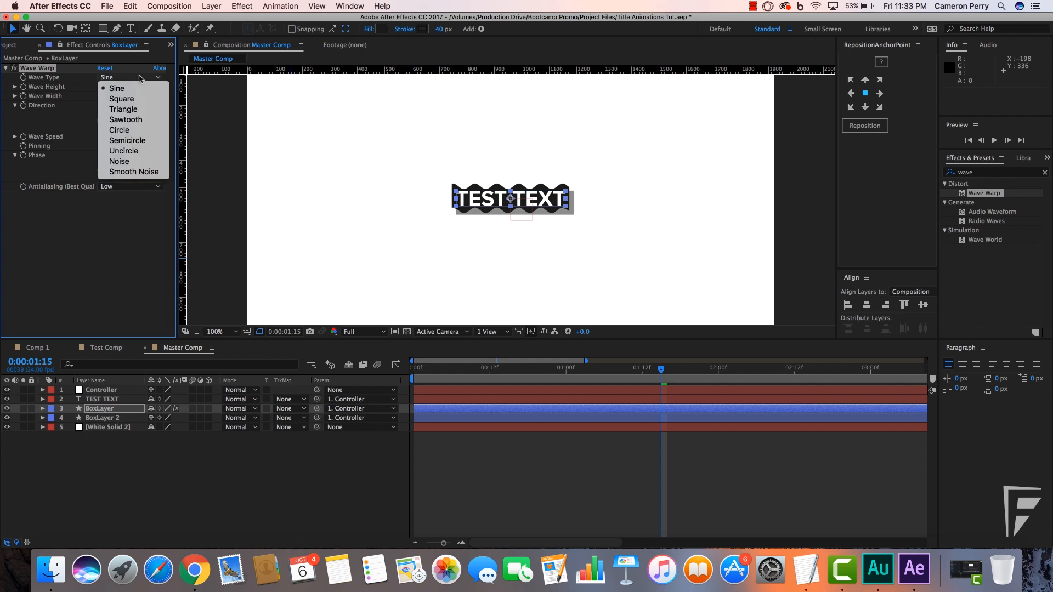
click(137, 109)
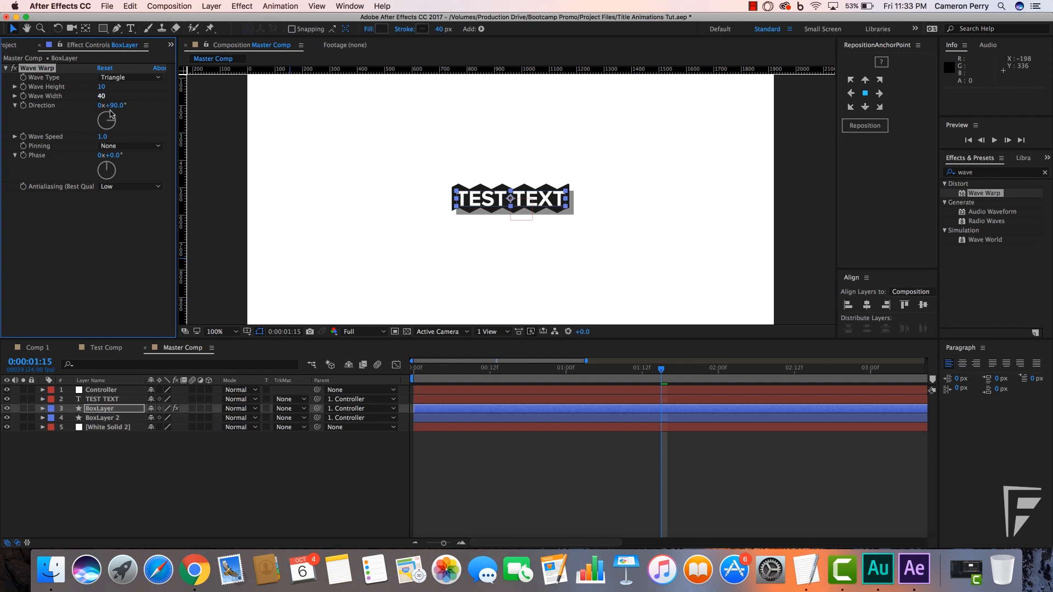
click(116, 108)
text(0)
key(Return)
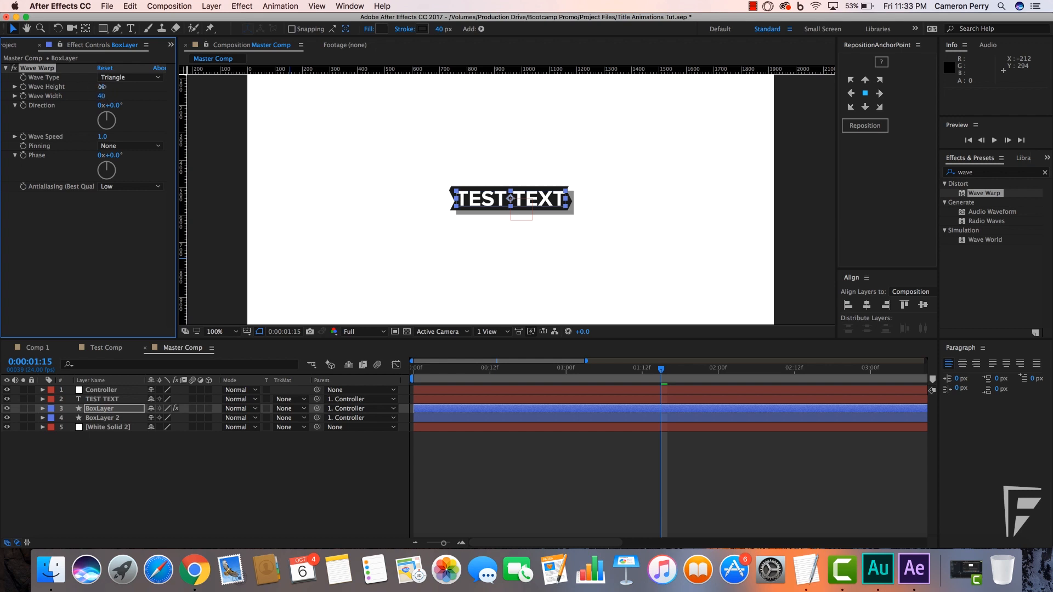
Step: Undo a trial change of BoxLayer's wave height and set its Wave Width to 100
drag(103, 87, 119, 88)
key(super+z)
drag(103, 97, 288, 112)
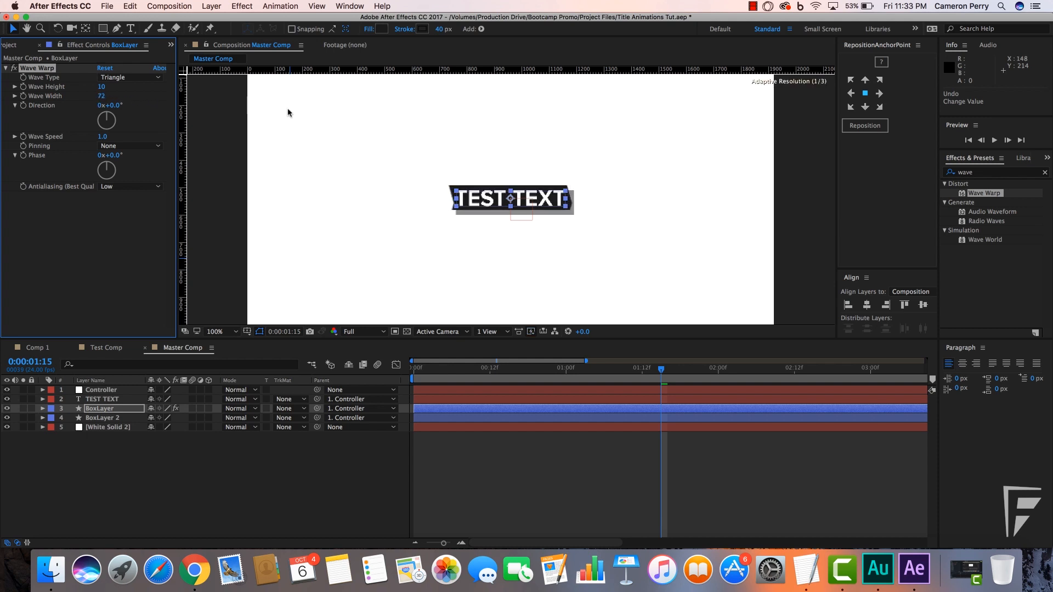
click(104, 96)
text(1)
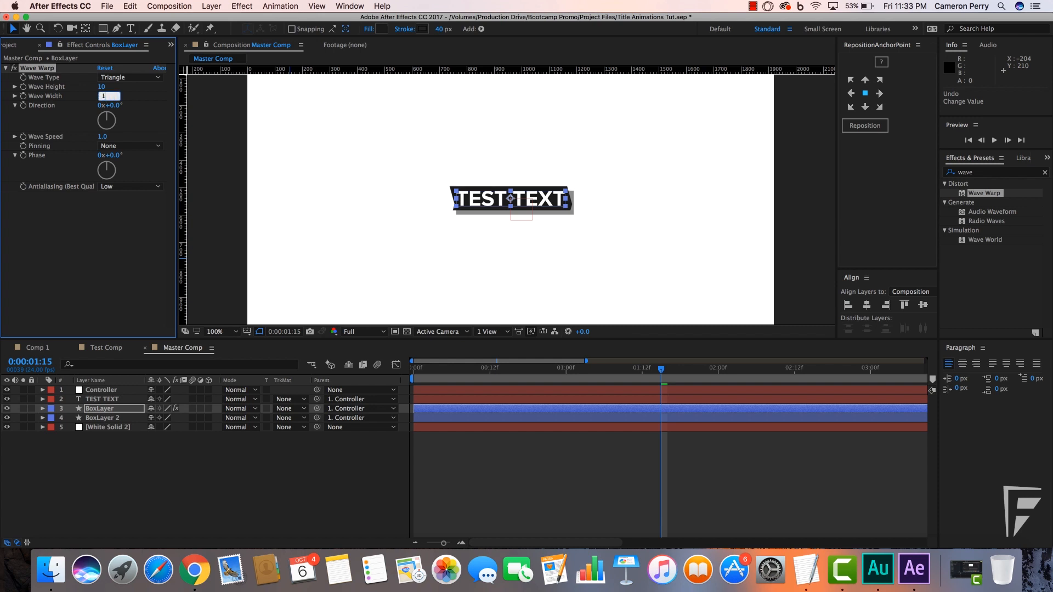
text(00)
key(Return)
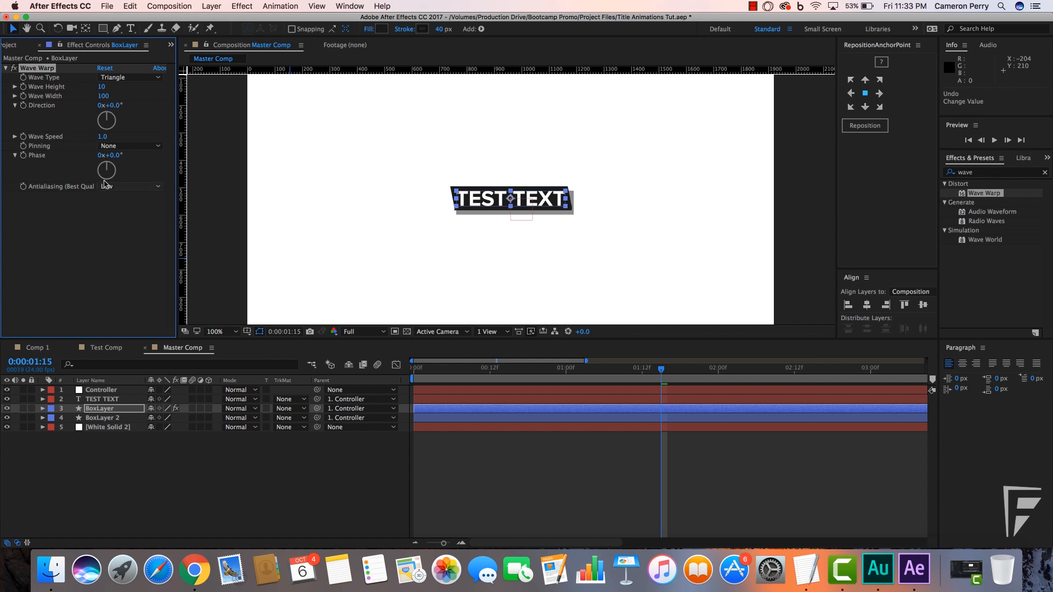
Step: Set the phase of BoxLayer's Wave Warp to 18° and copy the effect onto BoxLayer 2
key(period)
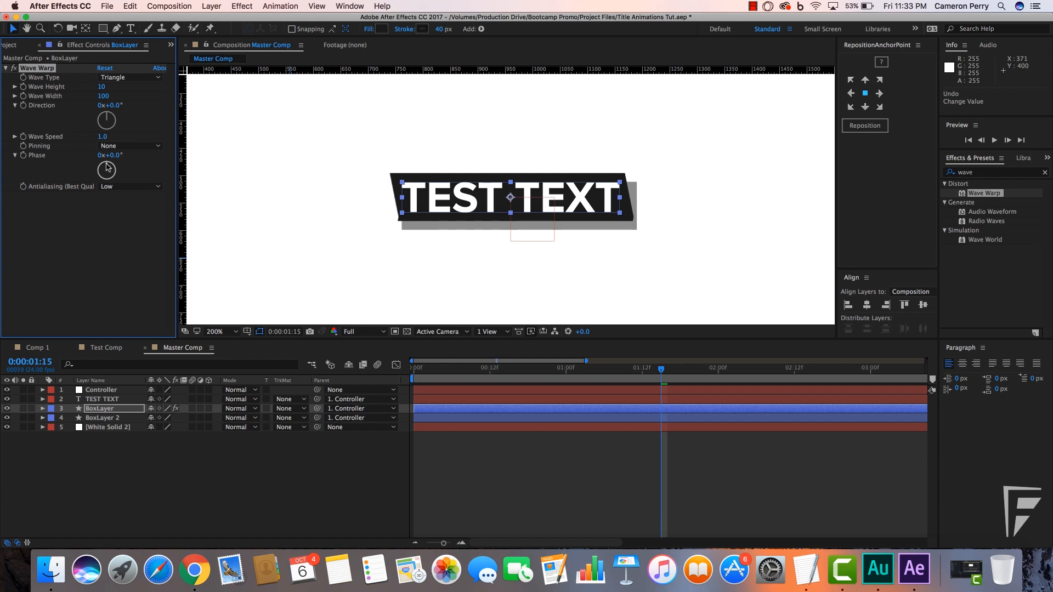
drag(106, 167, 109, 165)
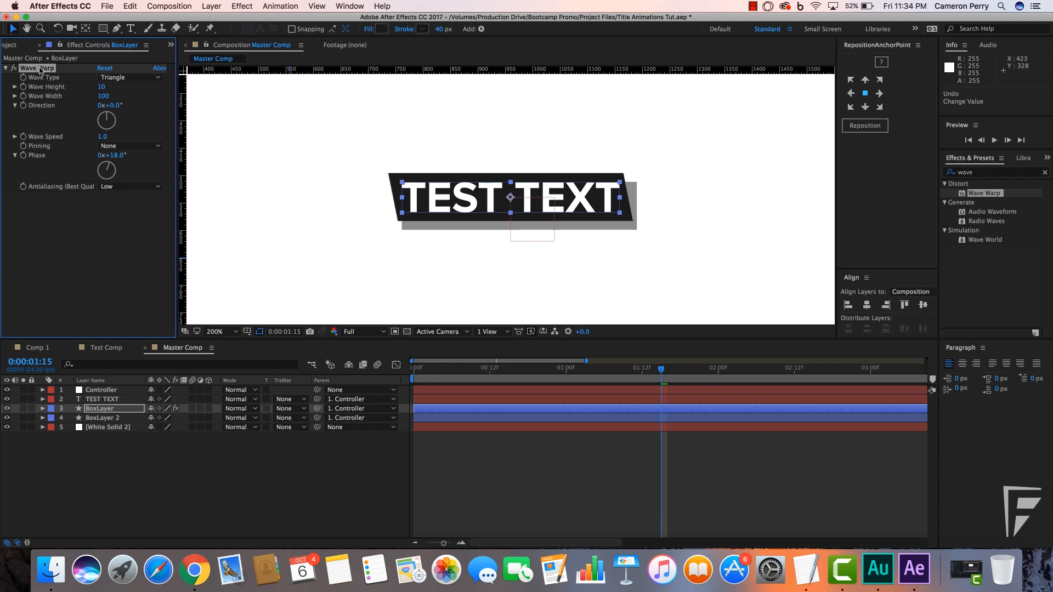
key(super+c)
click(101, 418)
key(super+v)
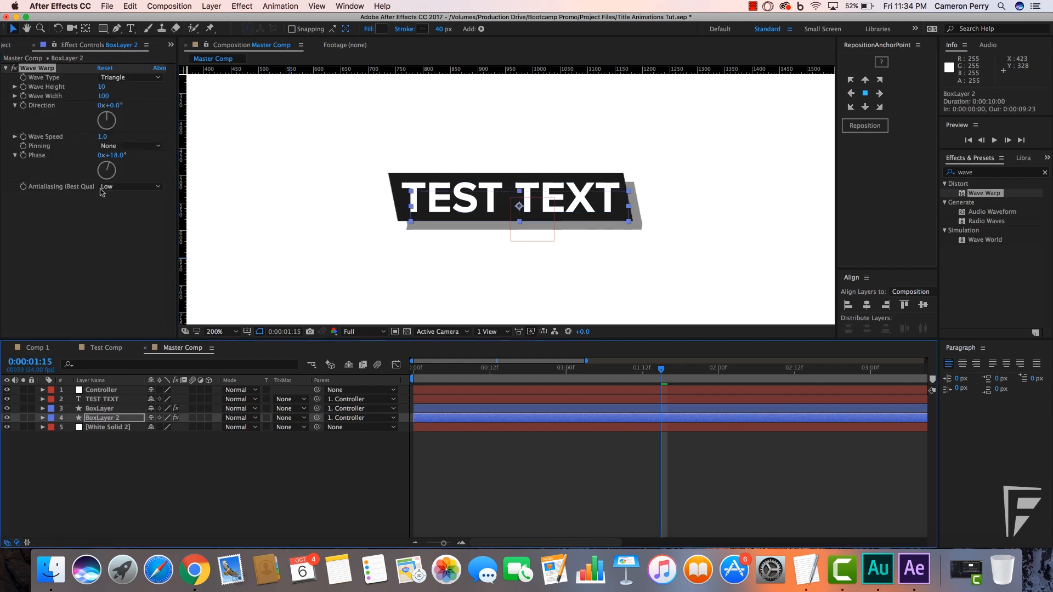
Step: Set BoxLayer 2's Wave Warp phase to 49°, return the composition view to 100%, and deselect the layer
drag(106, 166, 111, 170)
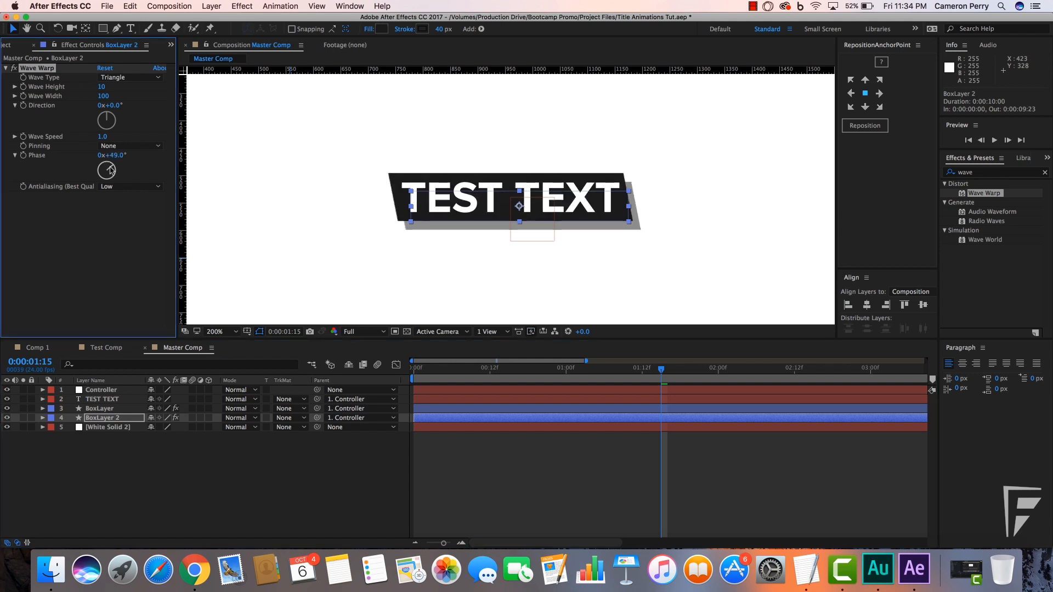
key(comma)
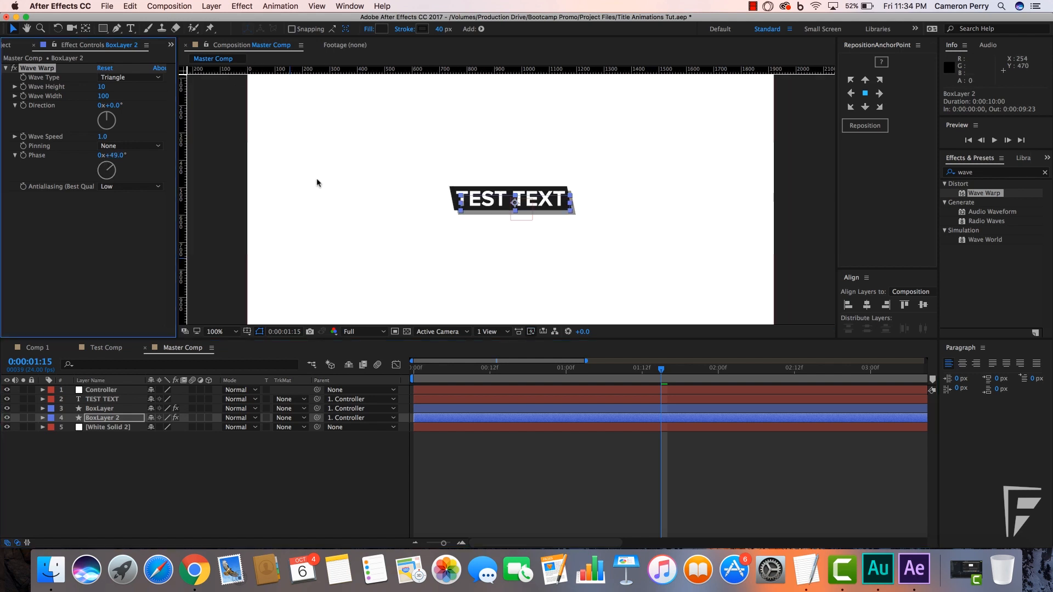
click(228, 200)
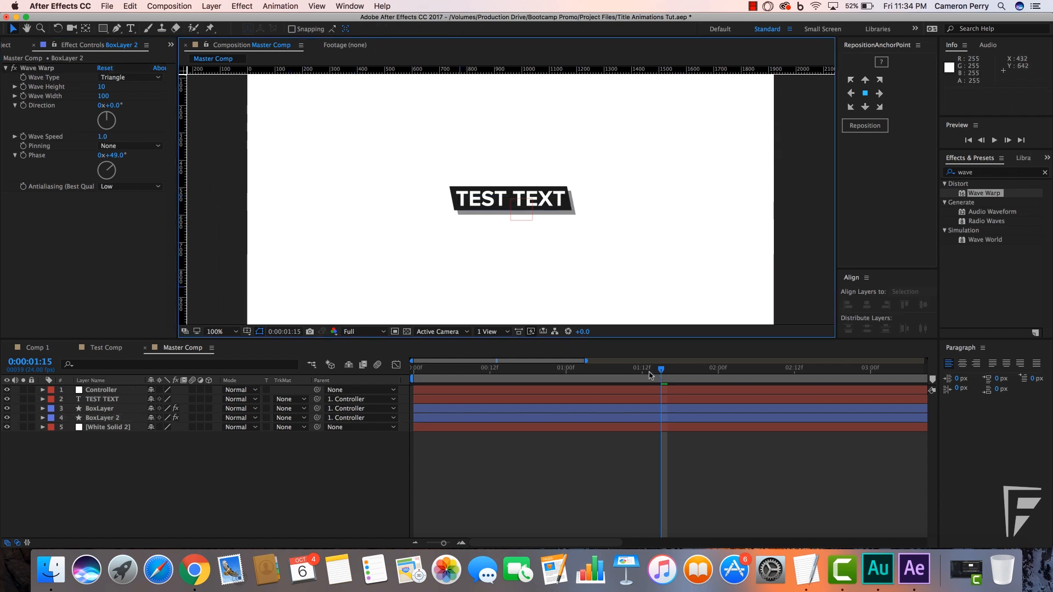
Step: Preview the start of the title animation from the first frame with the warped boxes
drag(630, 373, 348, 367)
key(space)
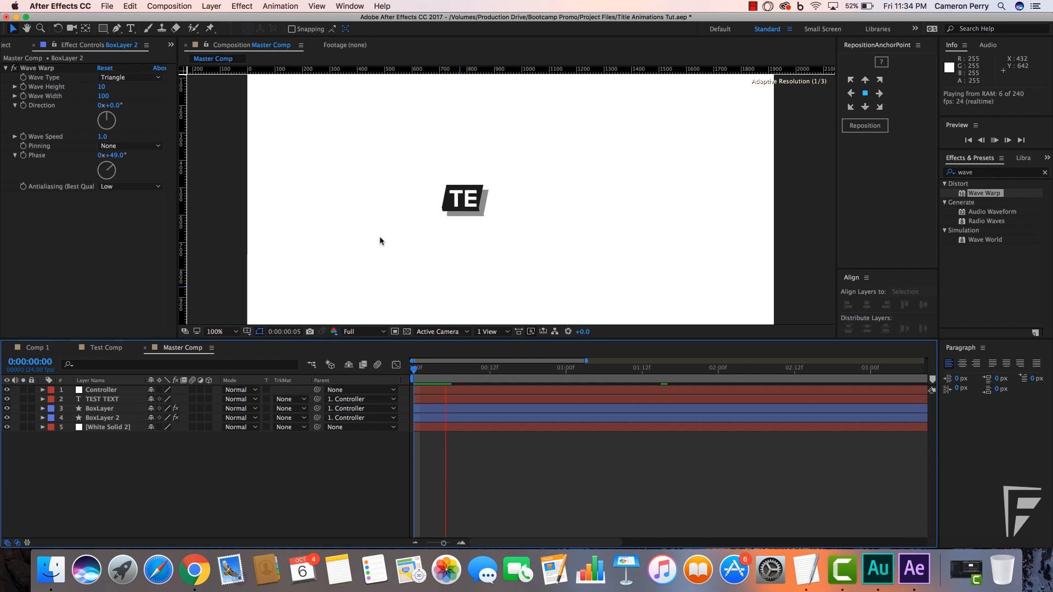
key(space)
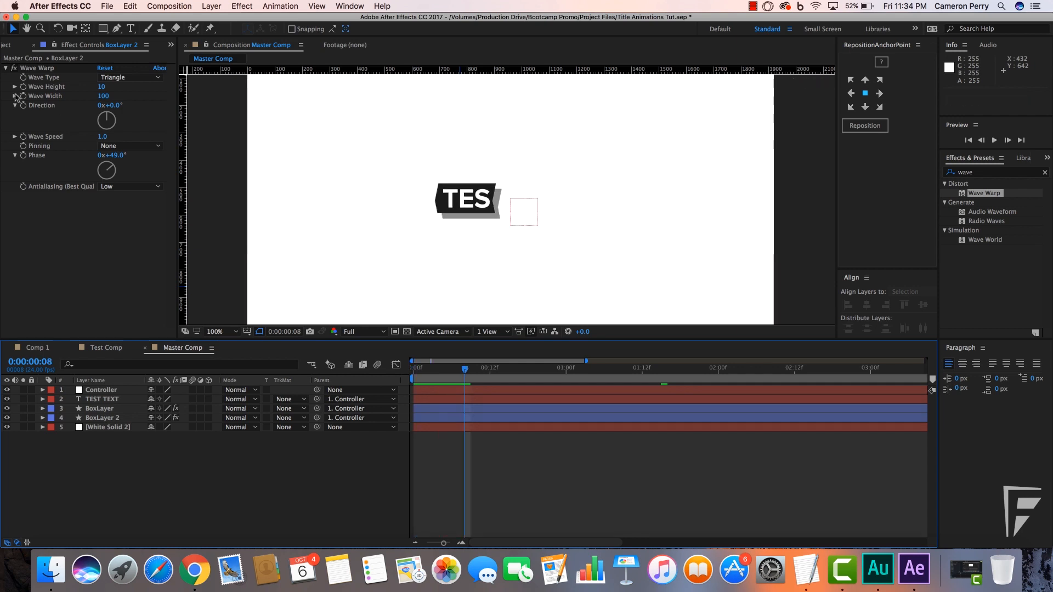
Step: Set BoxLayer 2's Wave Speed to 0 and scrub the title to 0:00:00:19 to check the warp
click(104, 137)
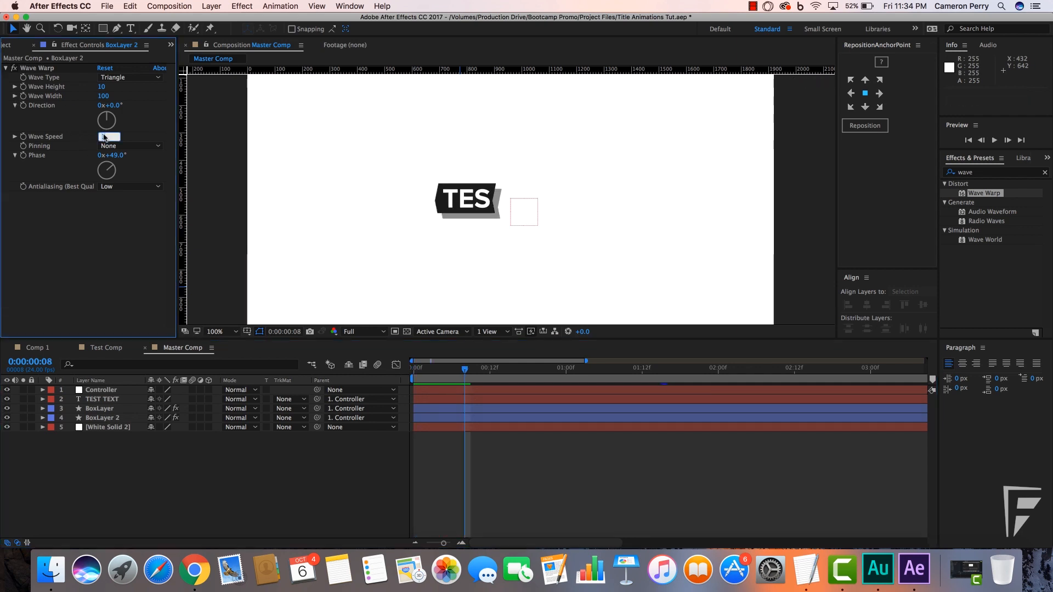
key(Return)
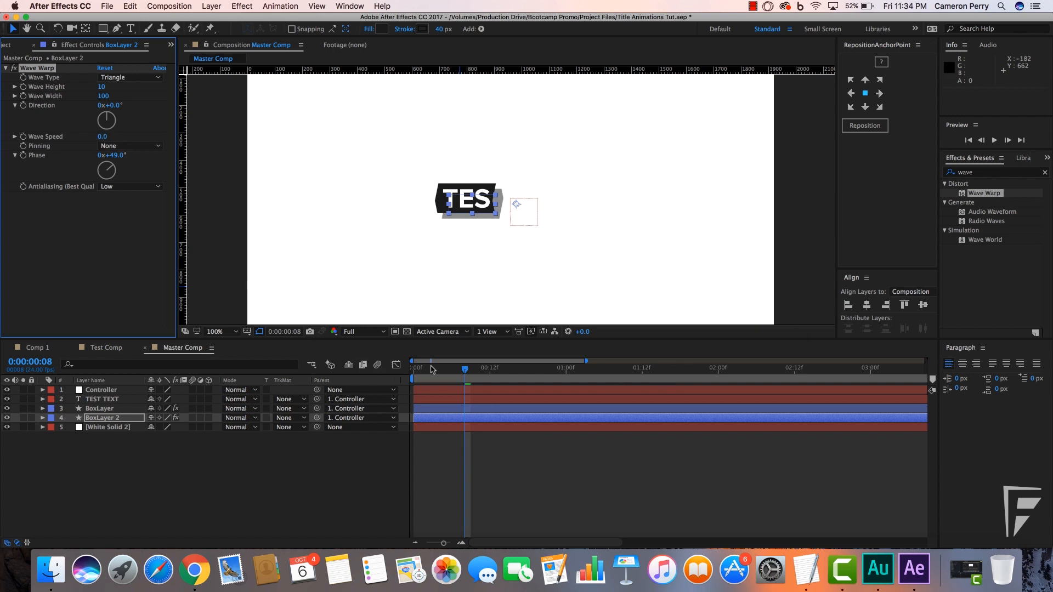
click(433, 371)
drag(433, 369, 534, 391)
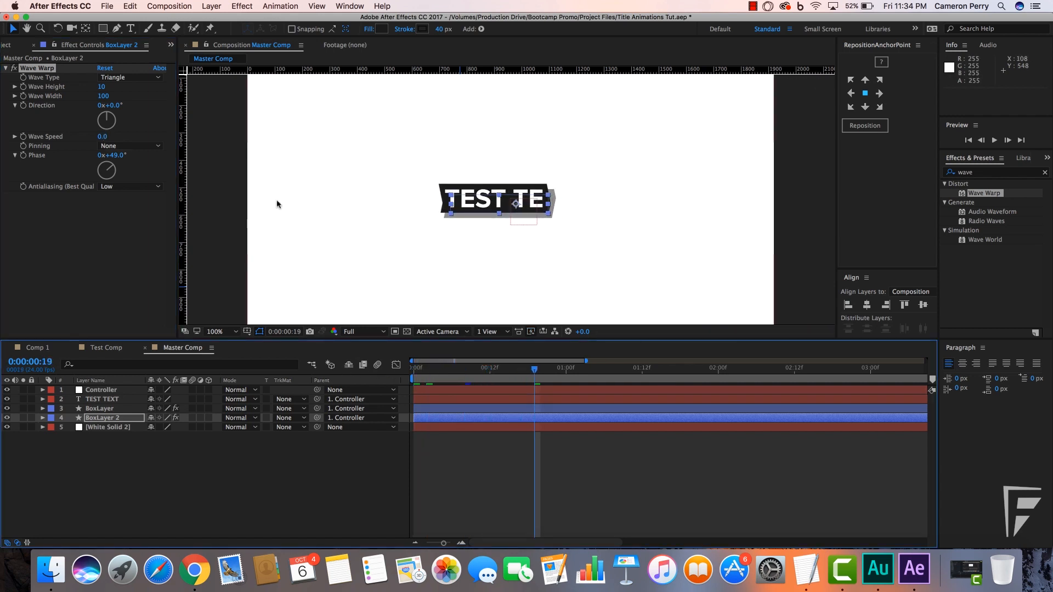
Step: Adjust the phase and wave width of BoxLayer 2's Wave Warp to give the grey box clean slanted ends
click(110, 165)
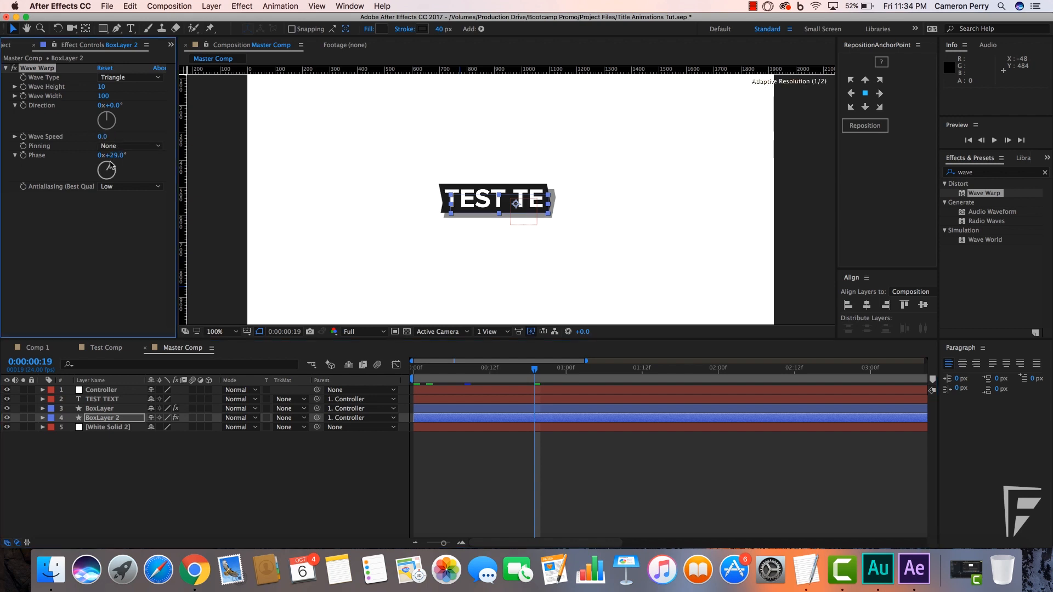
drag(109, 165, 132, 191)
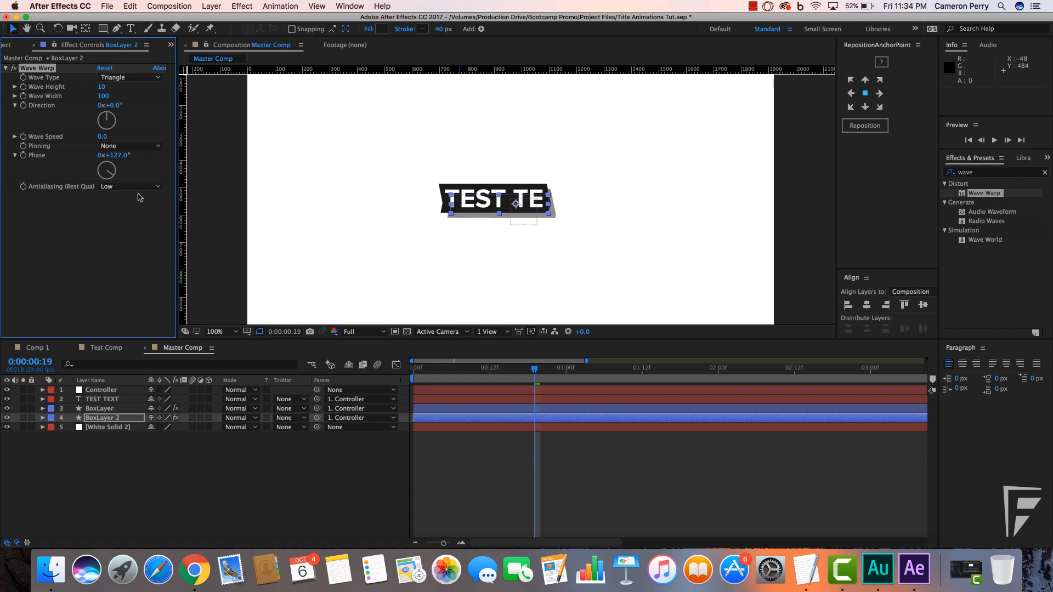
drag(111, 165, 113, 180)
drag(103, 96, 255, 107)
drag(109, 172, 116, 113)
drag(106, 171, 106, 160)
Step: Set BoxLayer's Wave Warp to a wave width of 121 and a phase of -61°, and deselect the layer
click(107, 409)
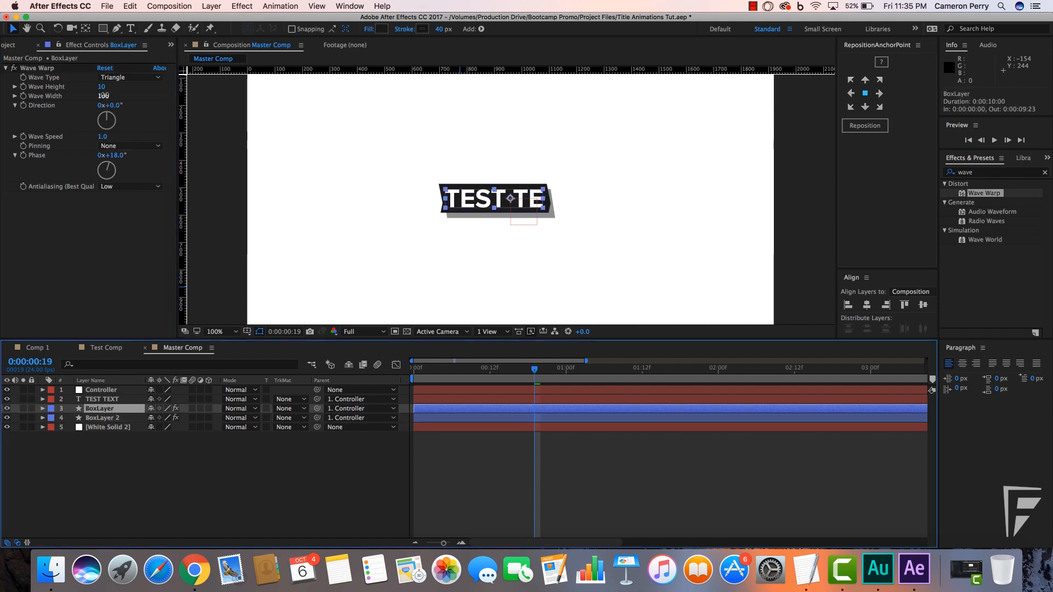
drag(104, 96, 168, 104)
drag(104, 96, 165, 100)
drag(108, 172, 112, 182)
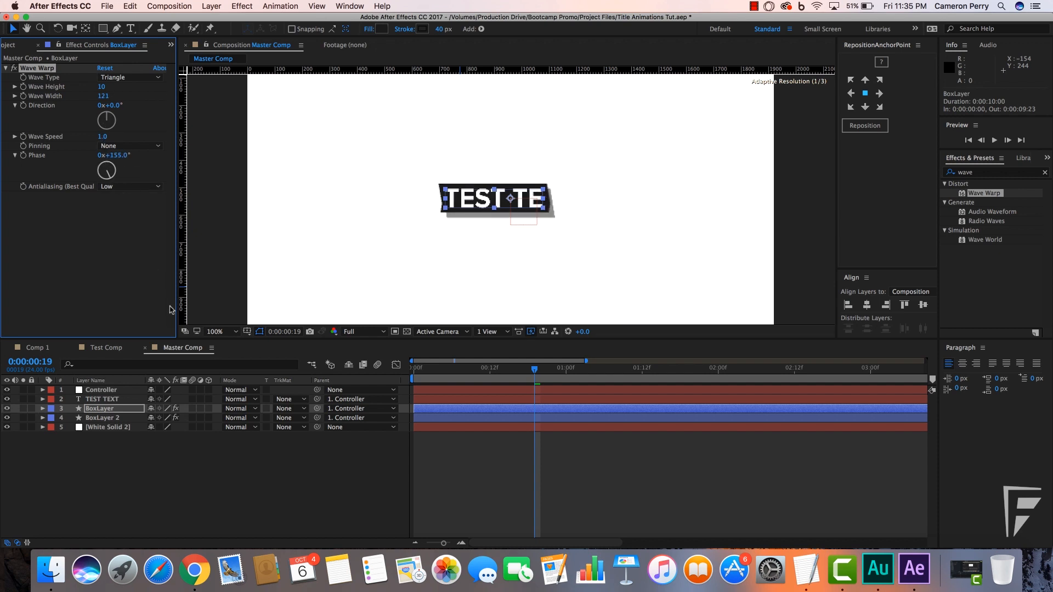
drag(109, 175, 114, 179)
mouse_move(111, 172)
mouse_down()
mouse_move(121, 126)
mouse_move(107, 77)
mouse_move(92, 186)
mouse_move(102, 195)
mouse_move(100, 138)
mouse_move(99, 168)
mouse_up()
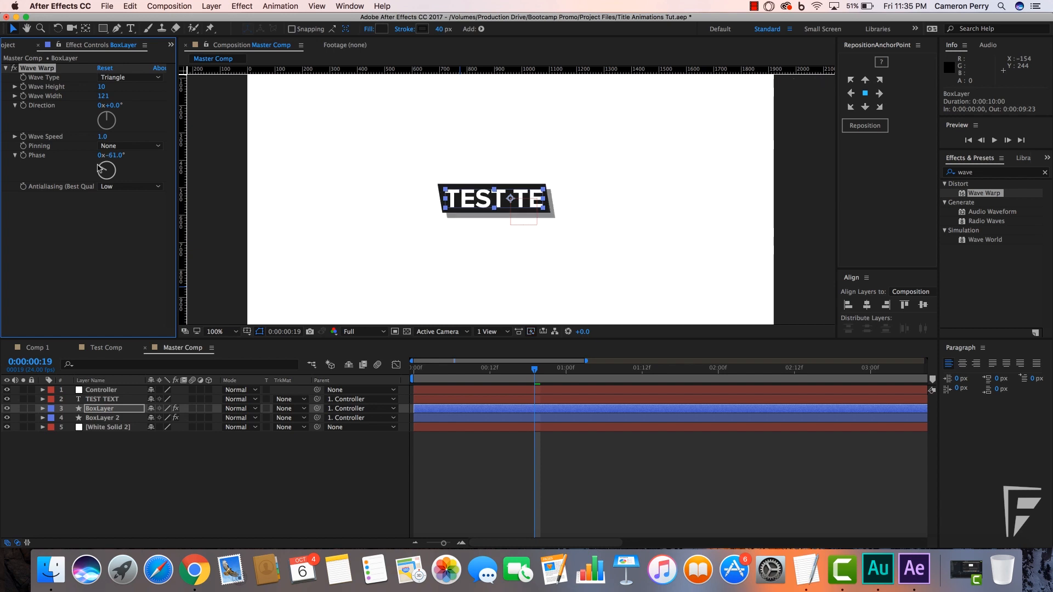
click(469, 458)
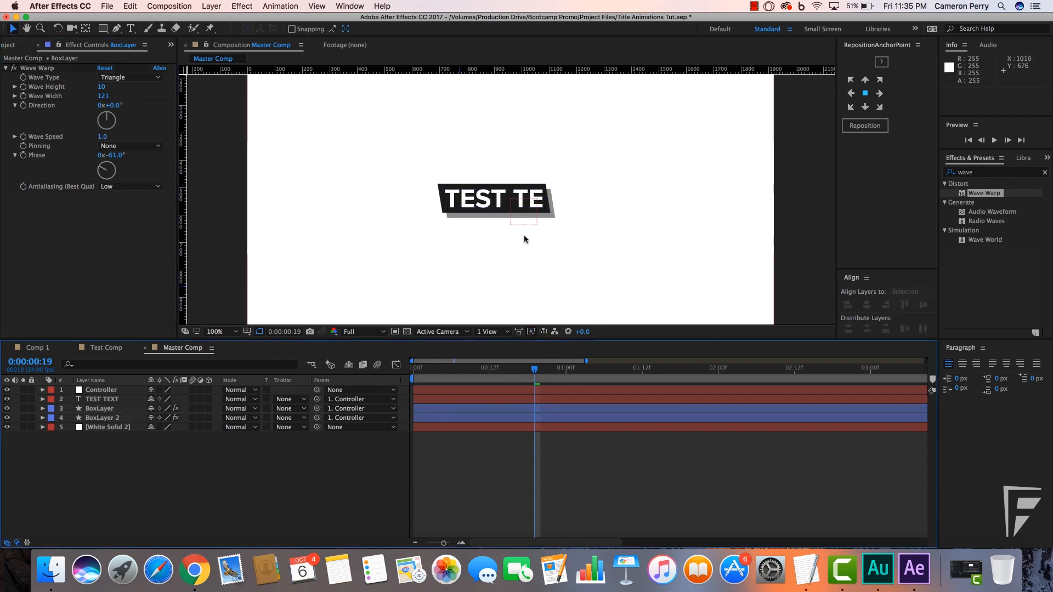
Step: Play the title from the start, lower the composition resolution to Third, and replay the animation
key(space)
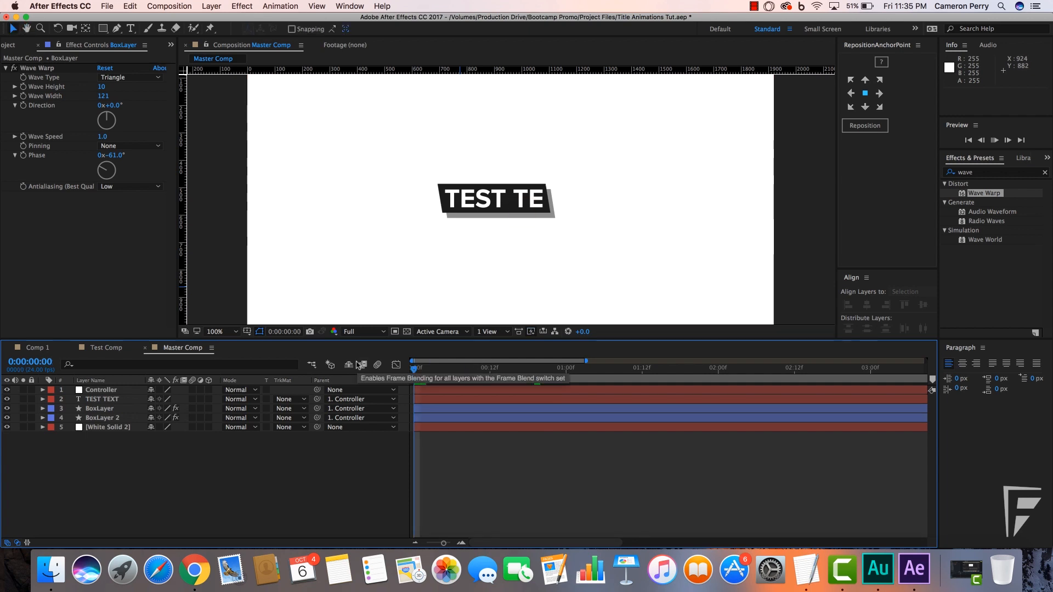
key(space)
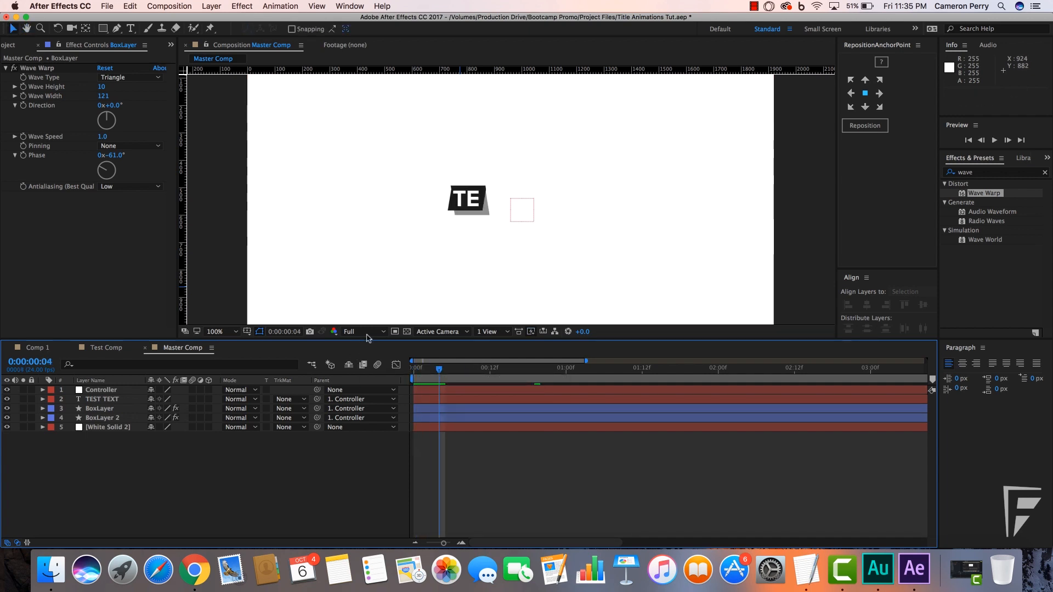
click(367, 333)
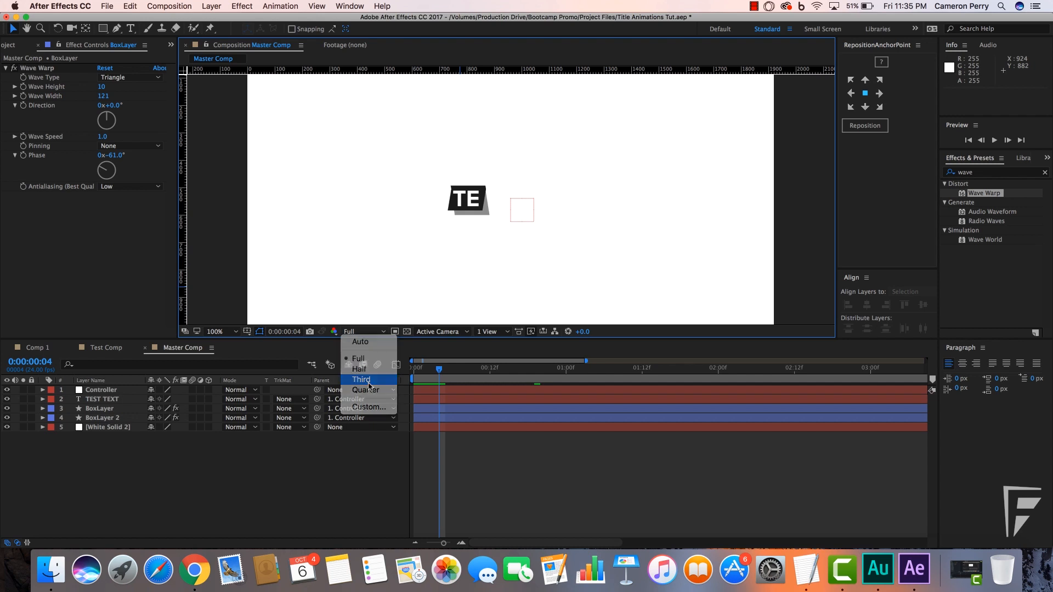
click(369, 386)
key(space)
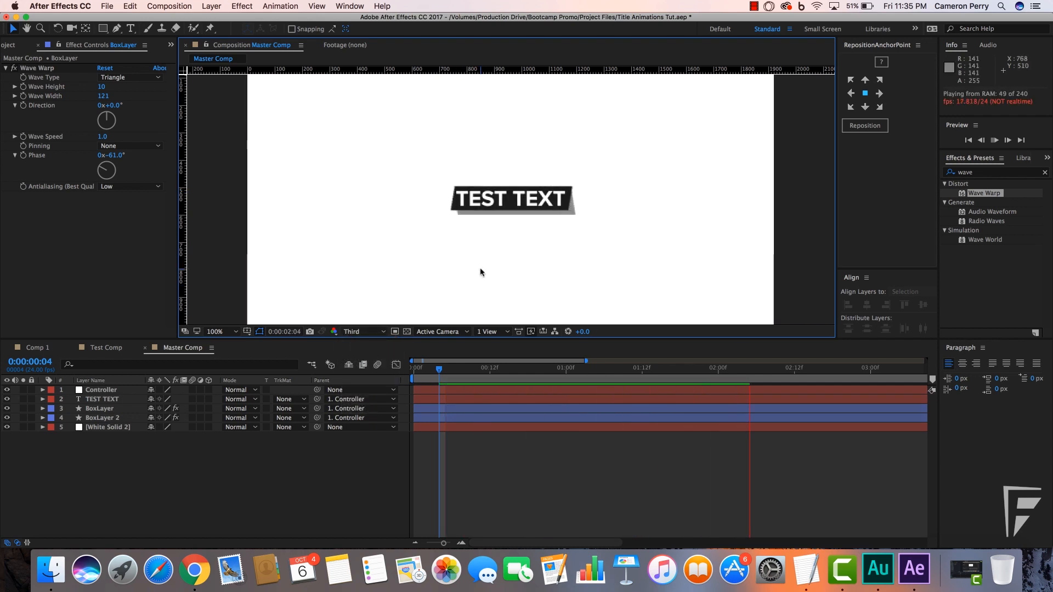
key(space)
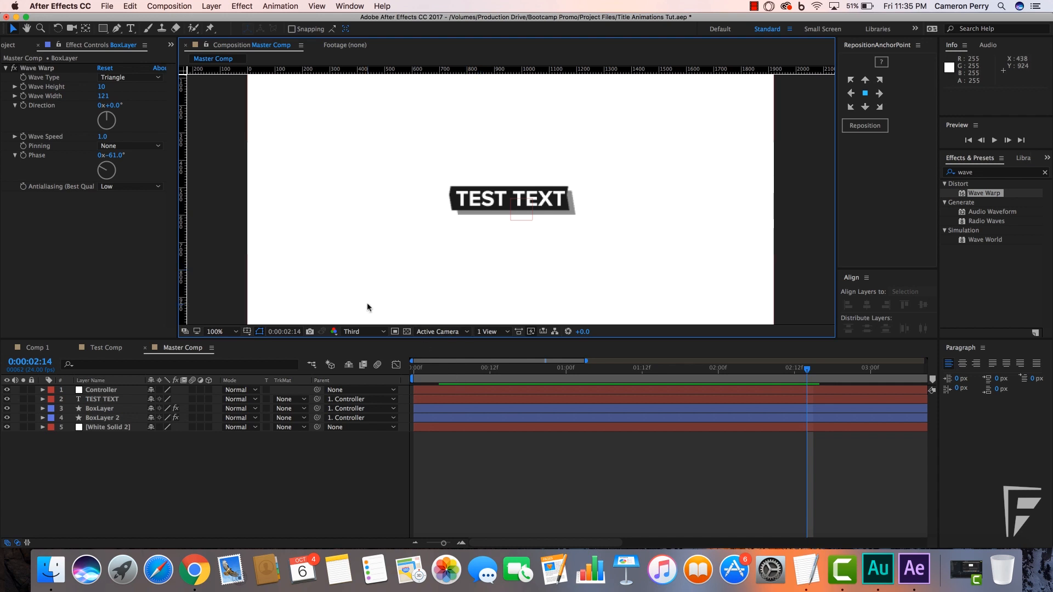
Step: Set the Wave Warp on BoxLayer to a wave speed of 0 and a phase of -7°, and deselect the layer
click(101, 137)
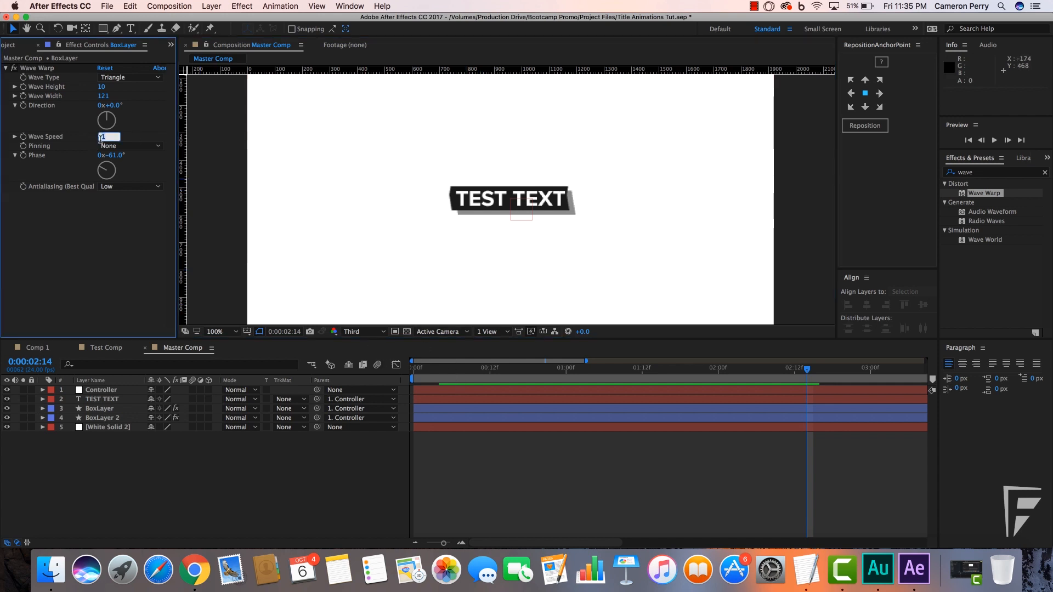
text(0)
key(Return)
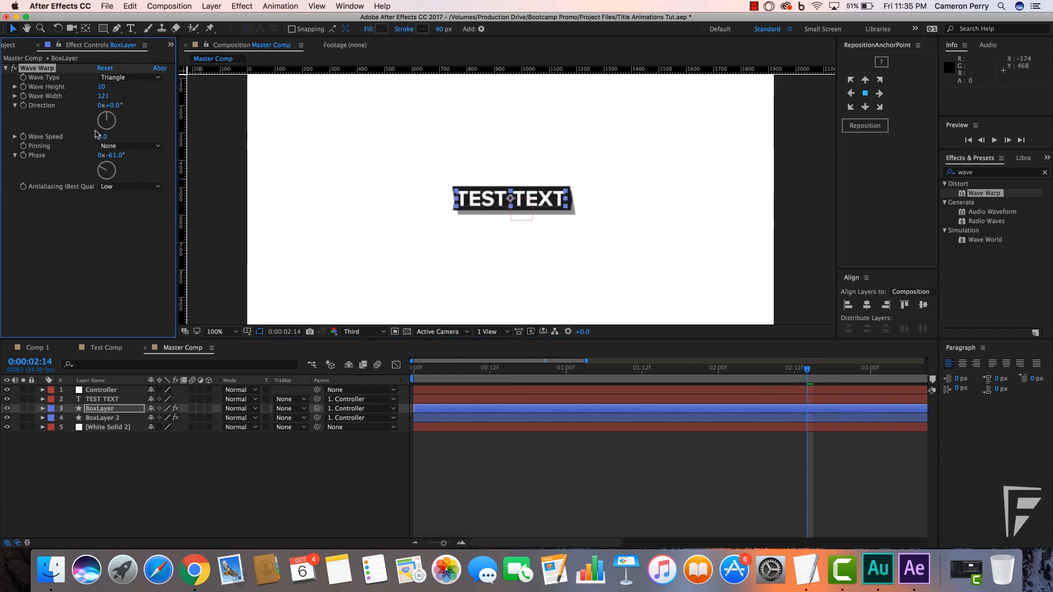
drag(106, 170, 104, 148)
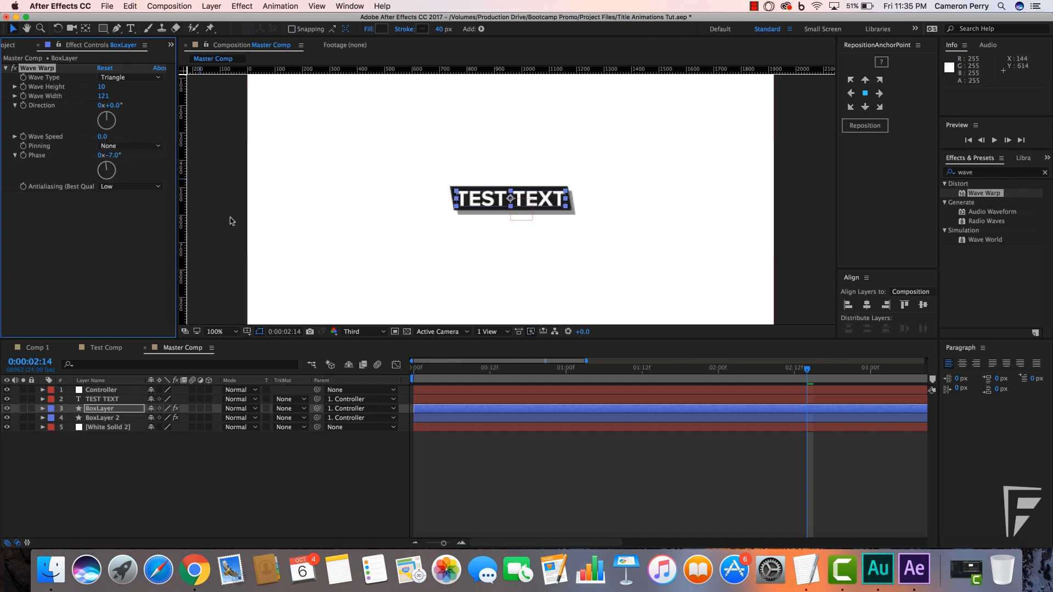
click(253, 226)
Step: Return Master Comp to its first frame and play the title animation with the corrected black box
drag(427, 370, 348, 352)
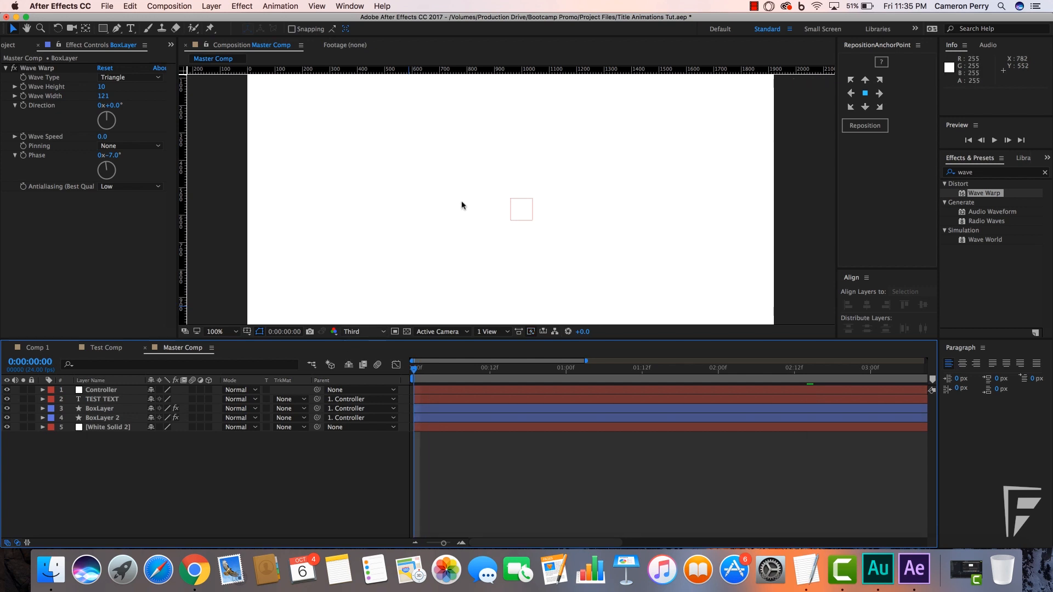
scroll(462, 204, down, 1)
key(space)
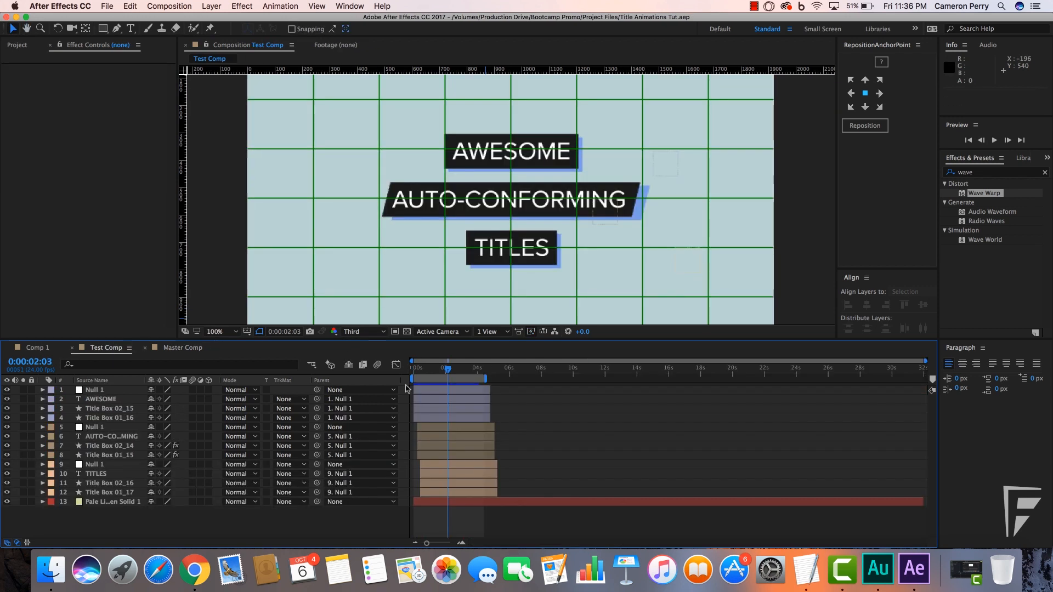
Step: Scrub the Test Comp from its beginning to 0:00:02:01 to examine the three stacked example titles
scroll(459, 312, down, 1)
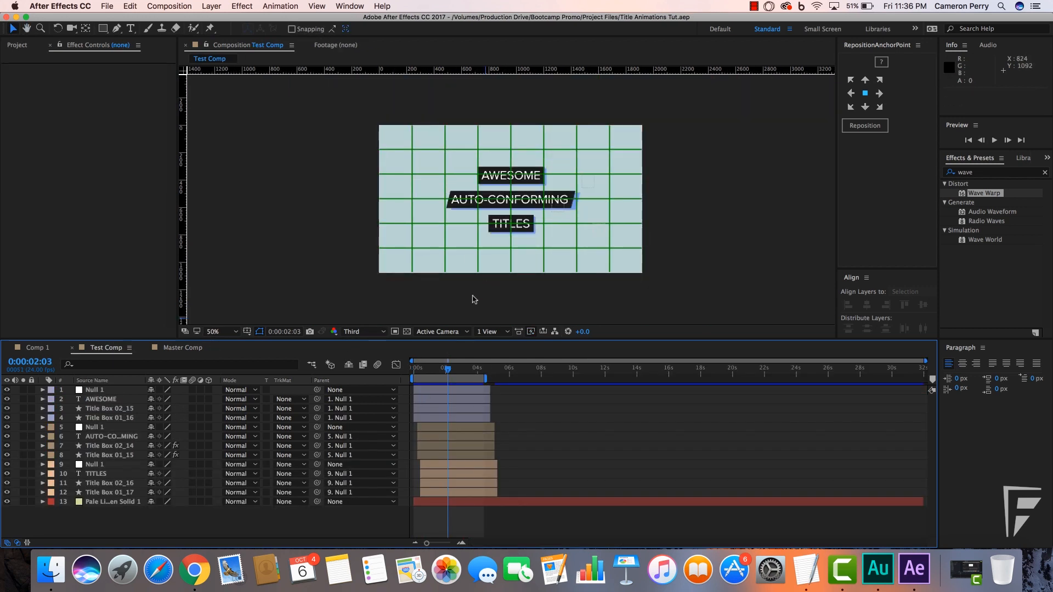
key(Home)
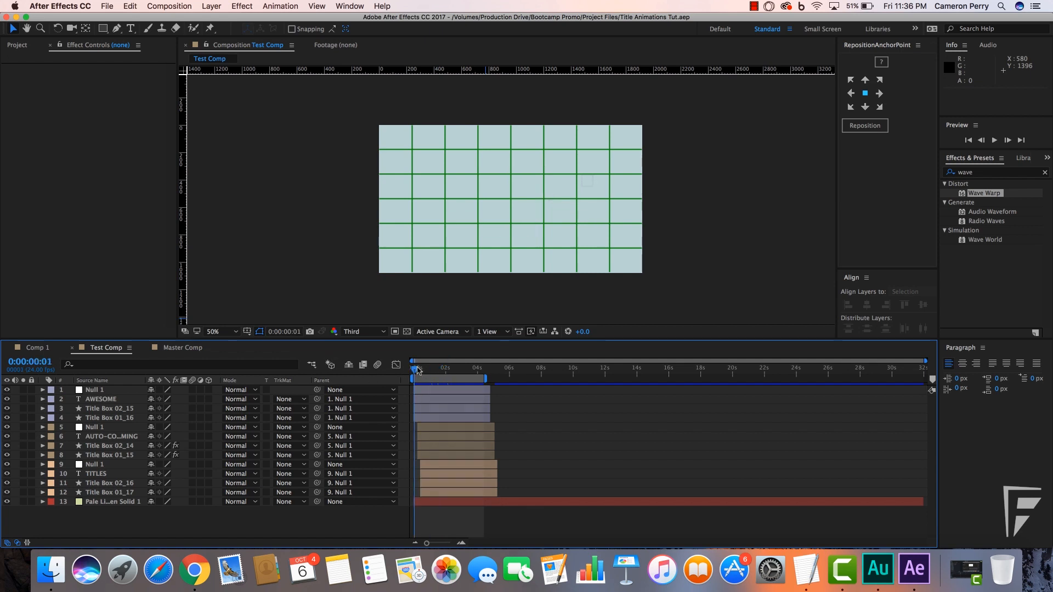
click(421, 370)
drag(421, 370, 447, 375)
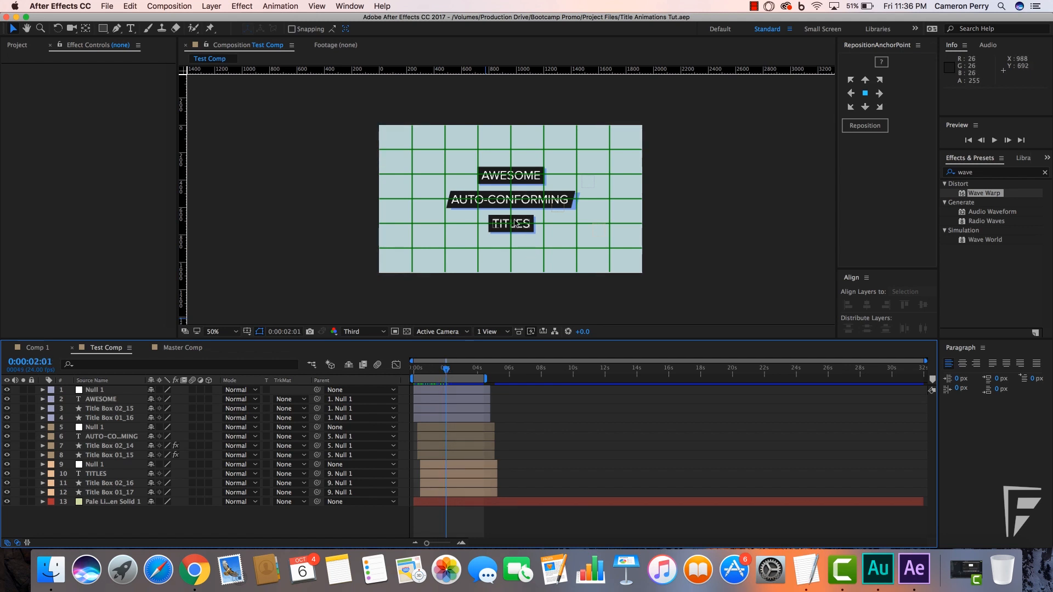
key(period)
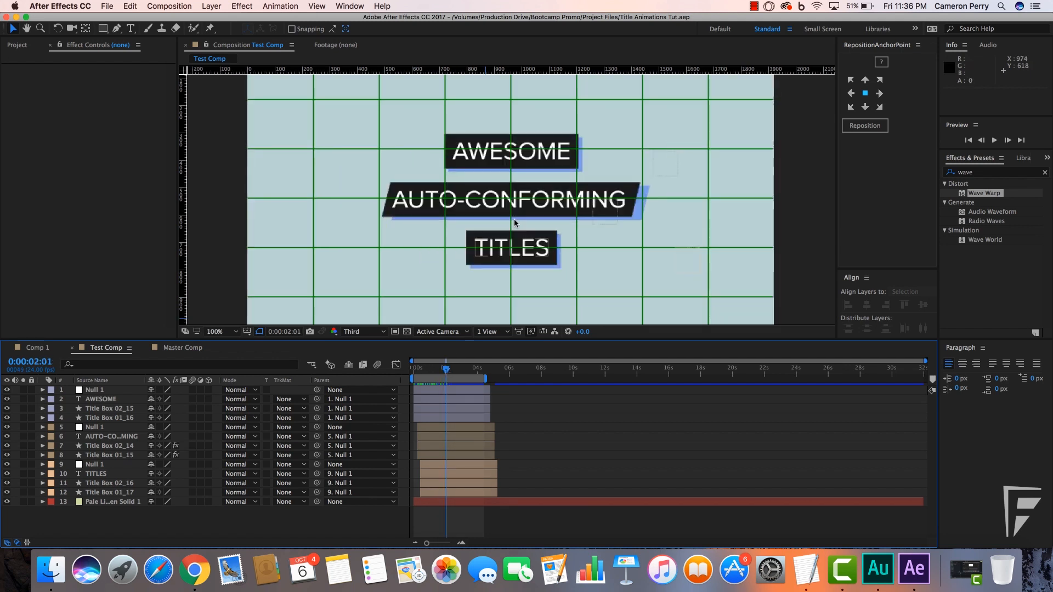
Step: Select the TITLES text and play the Test Comp from the start, stopping at 0:00:01:10
click(514, 254)
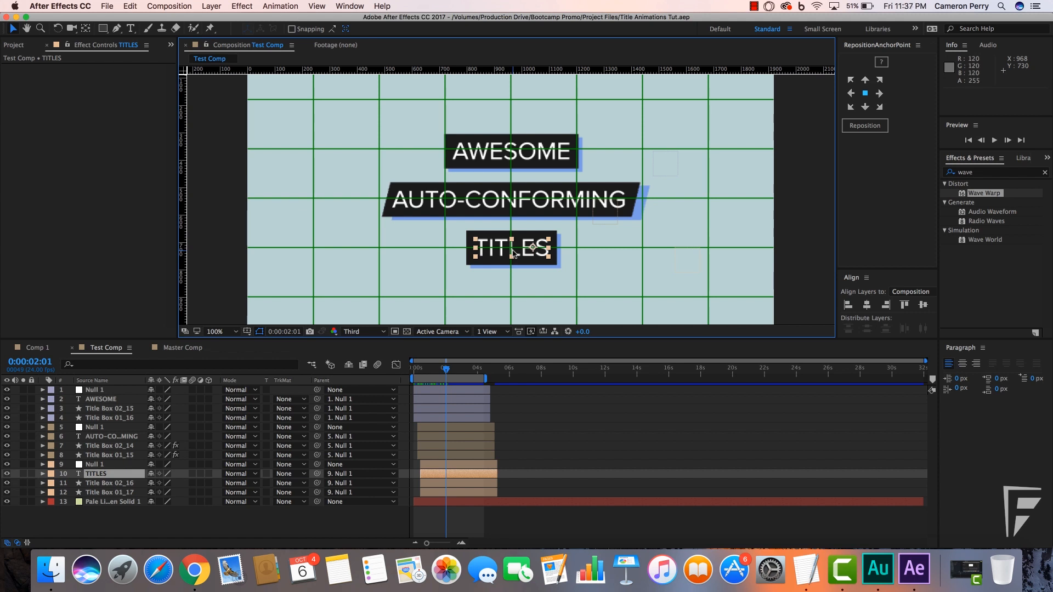
key(Home)
key(space)
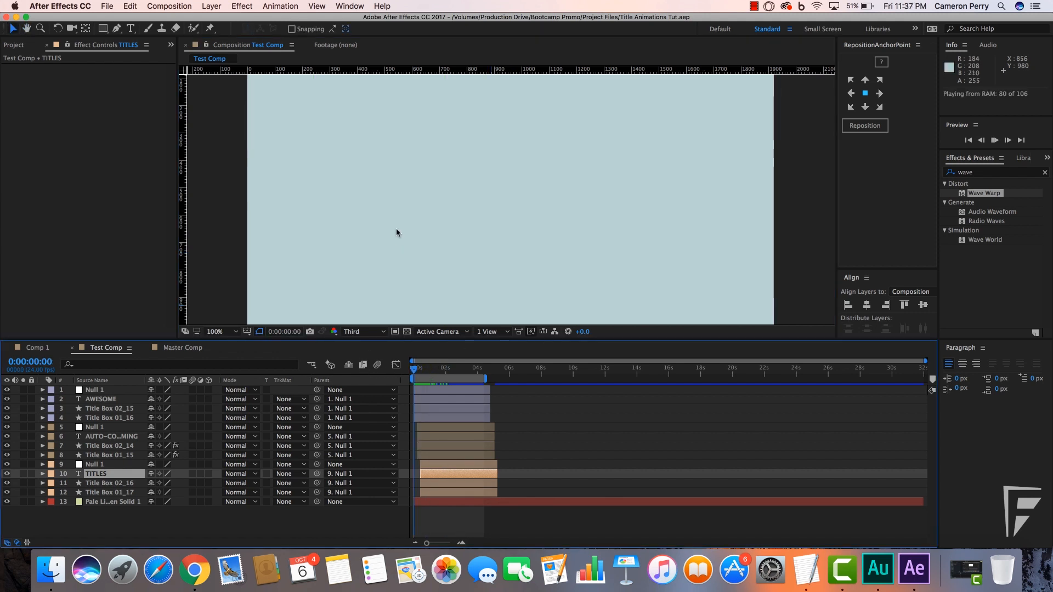
key(space)
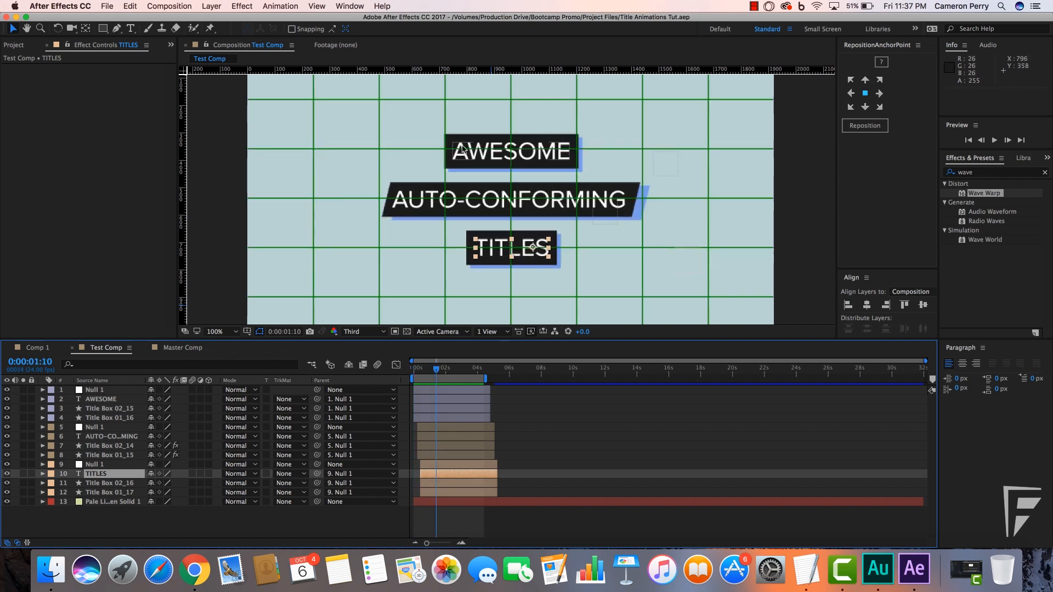